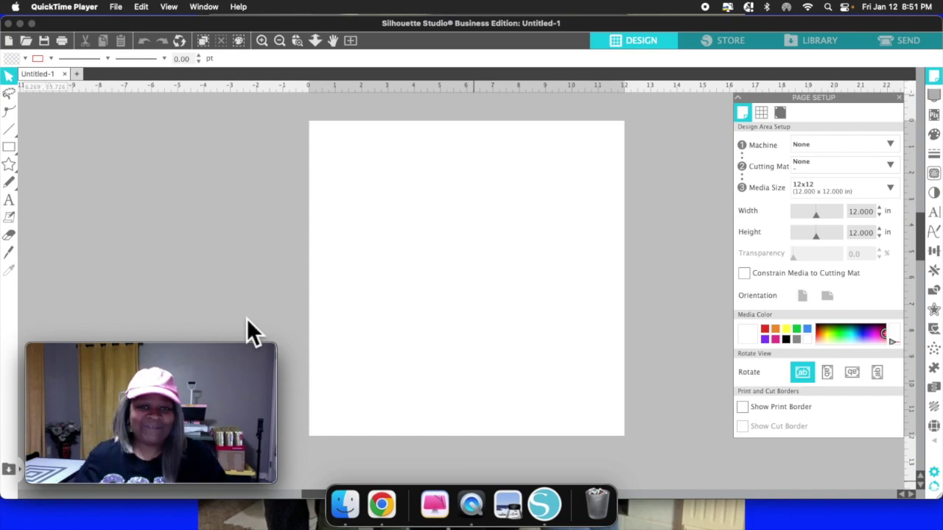
Step: Add the text "LOVE" near the middle of the page and select it as an object
{"action": "left_click", "coordinate": [295, 161]}
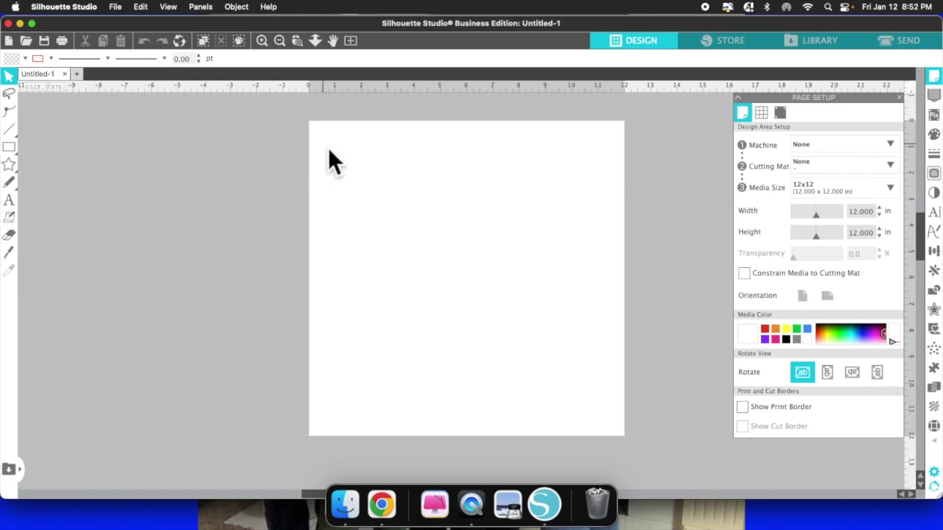
{"action": "left_click", "coordinate": [15, 209]}
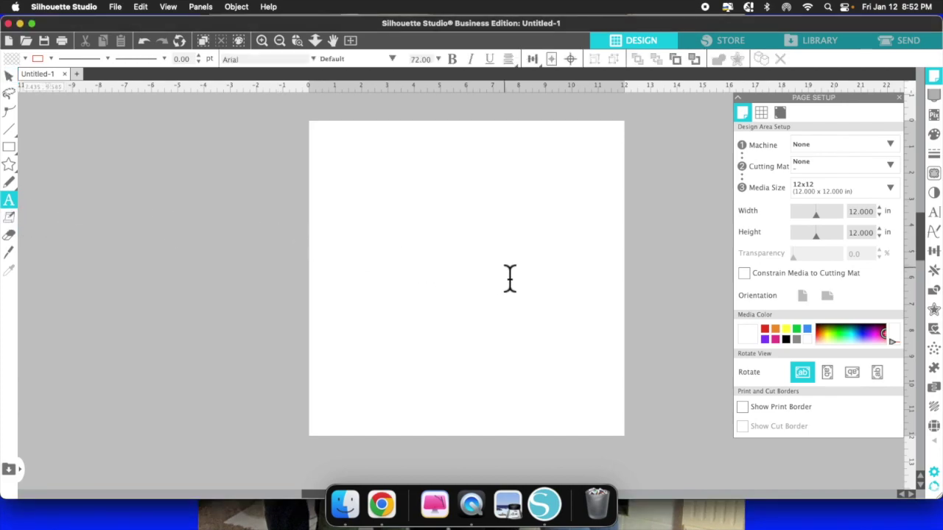
{"action": "left_click", "coordinate": [457, 250]}
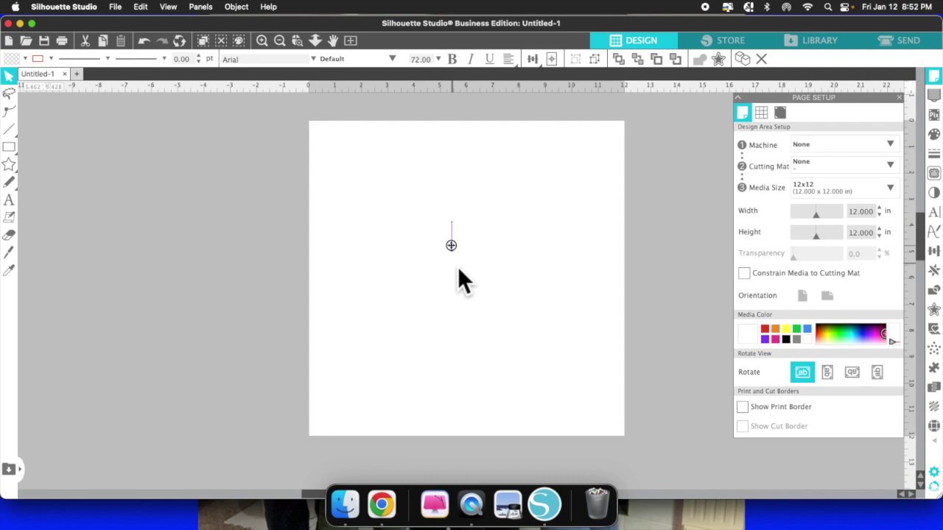
{"action": "type", "text": "LOVE"}
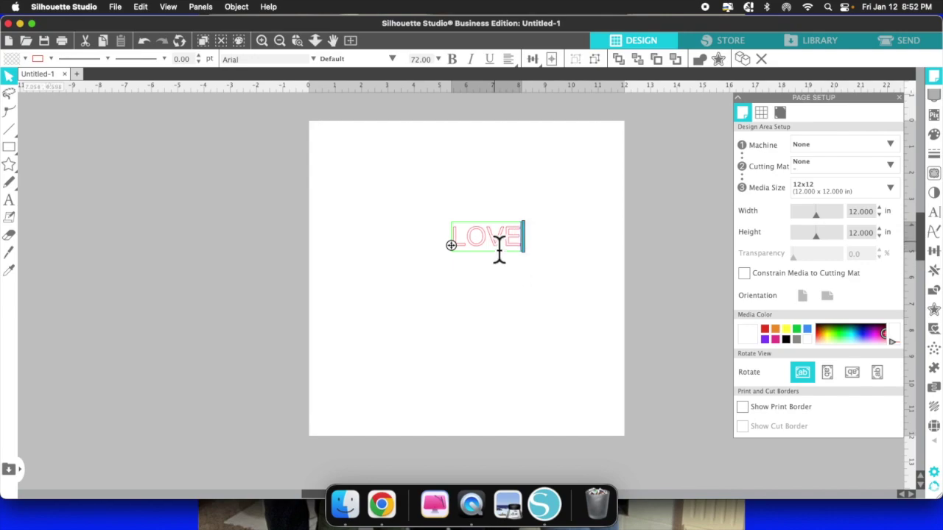
{"action": "key", "text": "Left"}
{"action": "key", "text": "Left"}
{"action": "left_click_drag", "start_coordinate": [454, 241], "coordinate": [515, 247]}
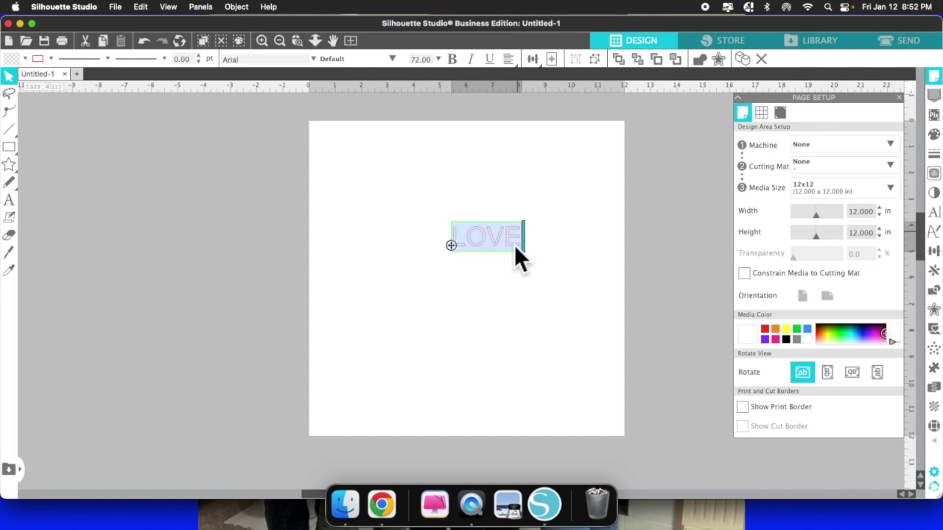
{"action": "left_click", "coordinate": [504, 276]}
{"action": "left_click", "coordinate": [501, 250]}
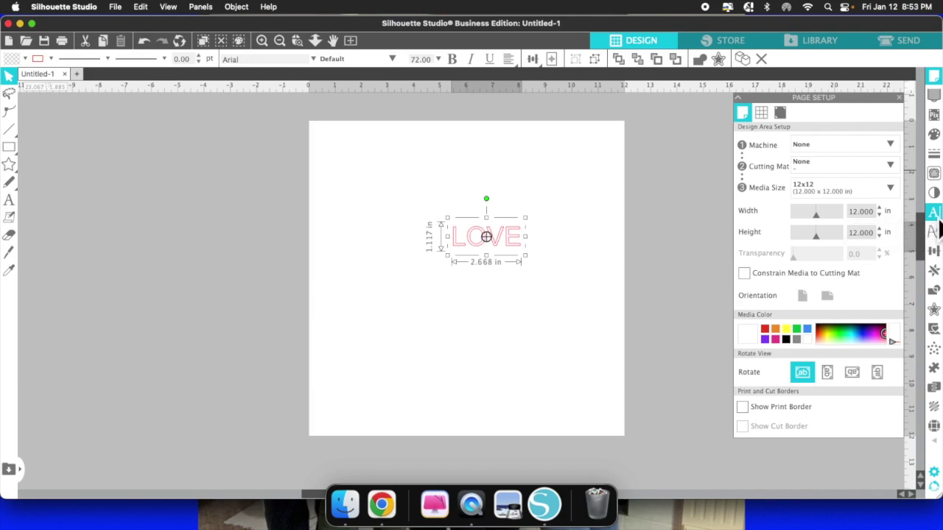
Step: Open the text style settings for the LOVE text and set the font preview text to "LOVE"
{"action": "left_click", "coordinate": [936, 227]}
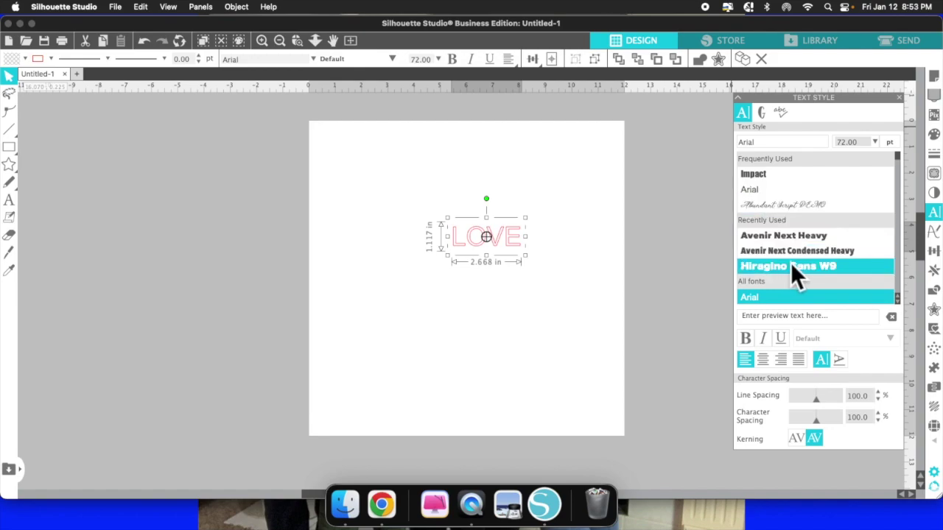
{"action": "scroll", "coordinate": [794, 264], "scroll_direction": "down", "scroll_amount": 5}
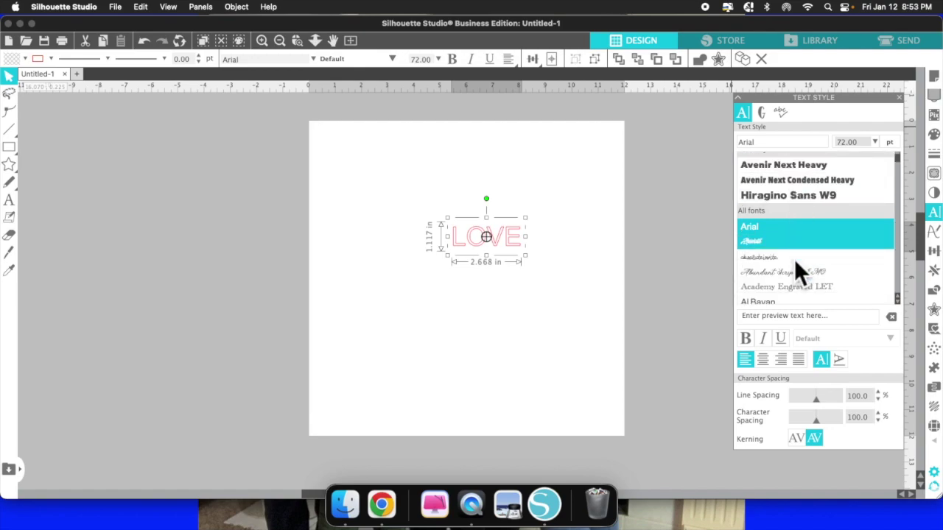
{"action": "scroll", "coordinate": [796, 260], "scroll_direction": "up", "scroll_amount": 1}
{"action": "scroll", "coordinate": [795, 260], "scroll_direction": "down", "scroll_amount": 10}
{"action": "scroll", "coordinate": [795, 262], "scroll_direction": "down", "scroll_amount": 7}
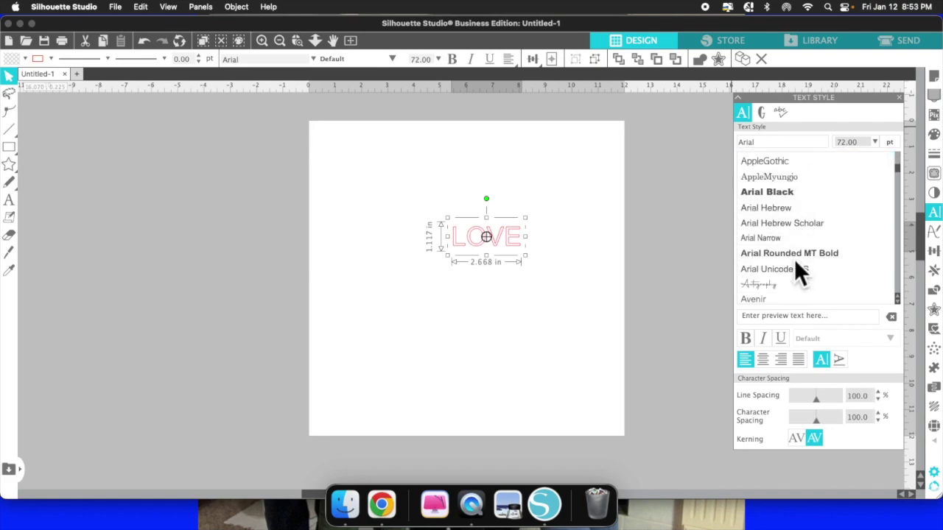
{"action": "scroll", "coordinate": [795, 263], "scroll_direction": "down", "scroll_amount": 8}
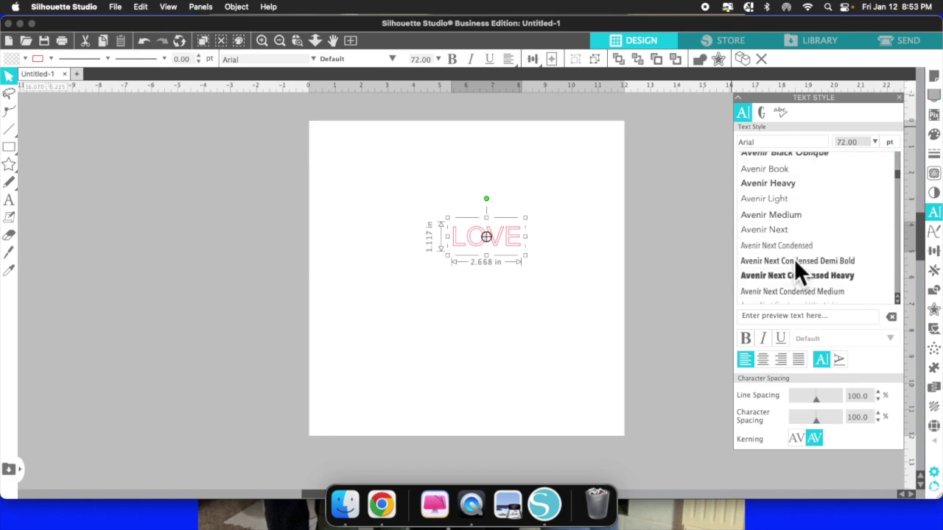
{"action": "scroll", "coordinate": [793, 259], "scroll_direction": "down", "scroll_amount": 6}
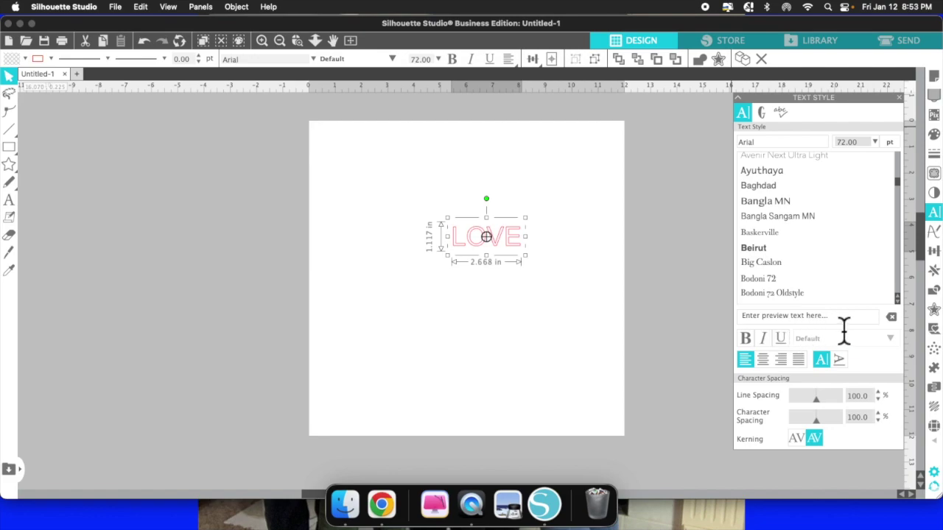
{"action": "left_click", "coordinate": [819, 321]}
{"action": "type", "text": "L"}
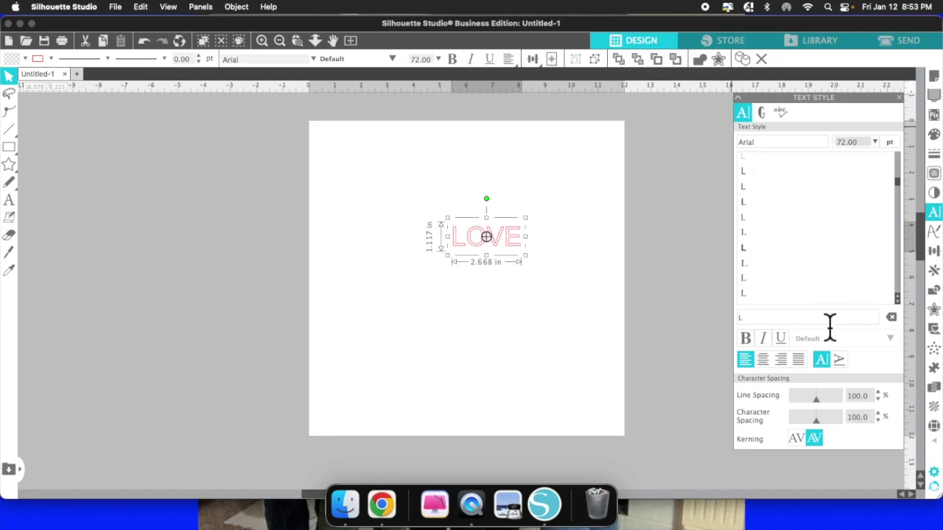
{"action": "type", "text": "OVE"}
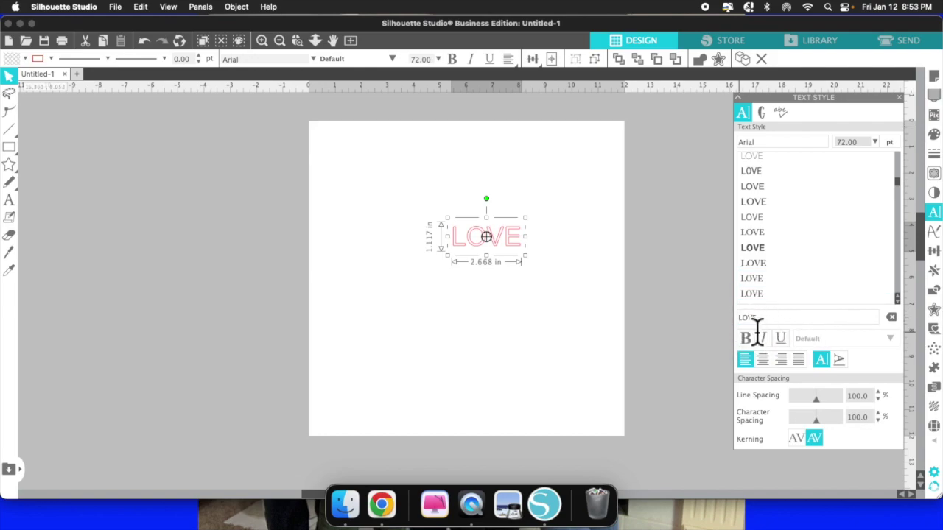
Step: Compare the font previews and change the font of the LOVE text to Impact
{"action": "scroll", "coordinate": [827, 249], "scroll_direction": "up", "scroll_amount": 5}
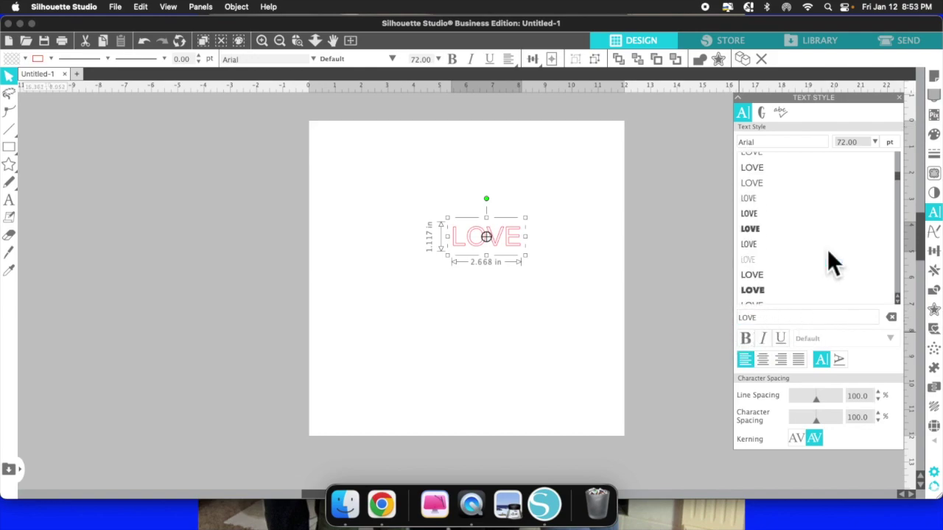
{"action": "scroll", "coordinate": [827, 249], "scroll_direction": "up", "scroll_amount": 5}
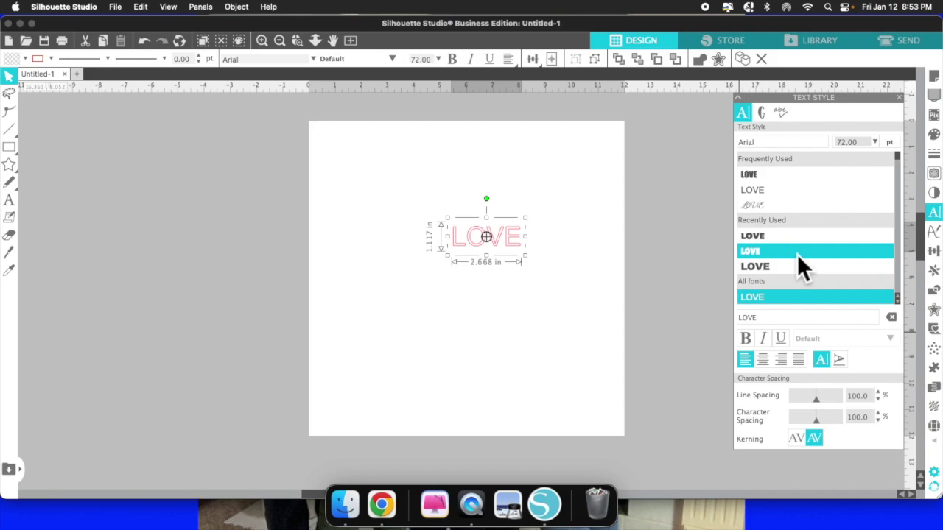
{"action": "scroll", "coordinate": [797, 255], "scroll_direction": "down", "scroll_amount": 8}
{"action": "scroll", "coordinate": [797, 254], "scroll_direction": "down", "scroll_amount": 3}
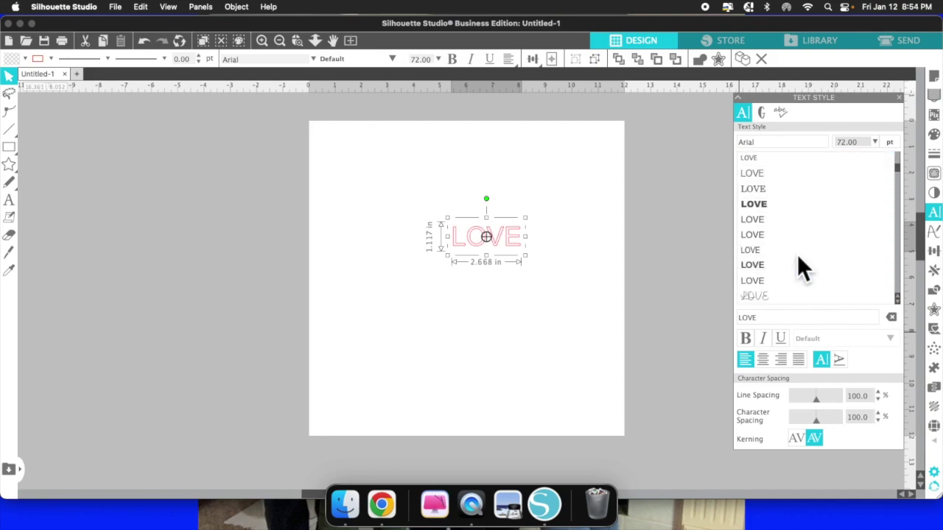
{"action": "scroll", "coordinate": [797, 258], "scroll_direction": "down", "scroll_amount": 5}
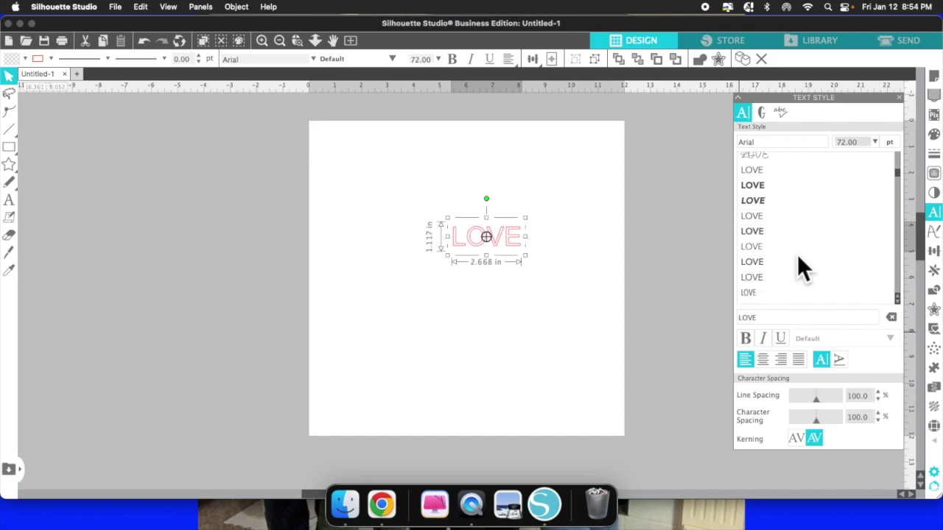
{"action": "scroll", "coordinate": [797, 269], "scroll_direction": "down", "scroll_amount": 4}
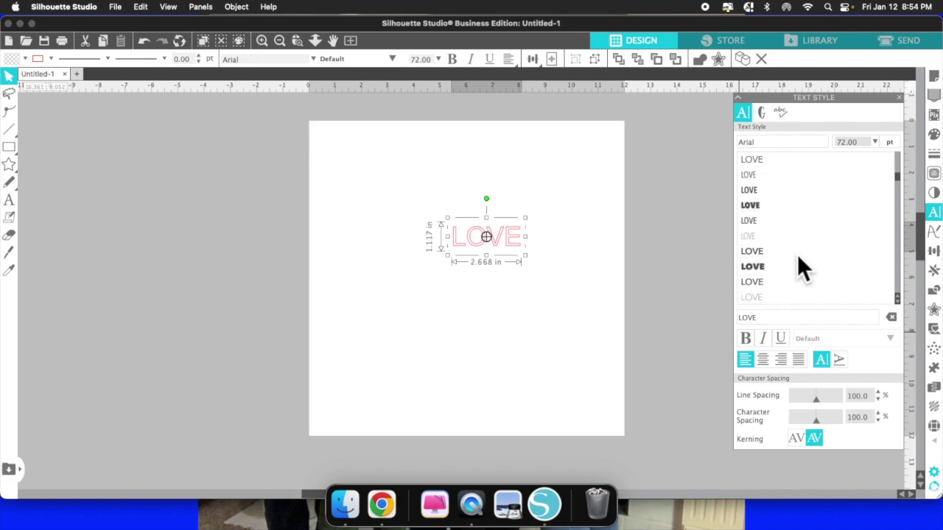
{"action": "scroll", "coordinate": [796, 254], "scroll_direction": "down", "scroll_amount": 2}
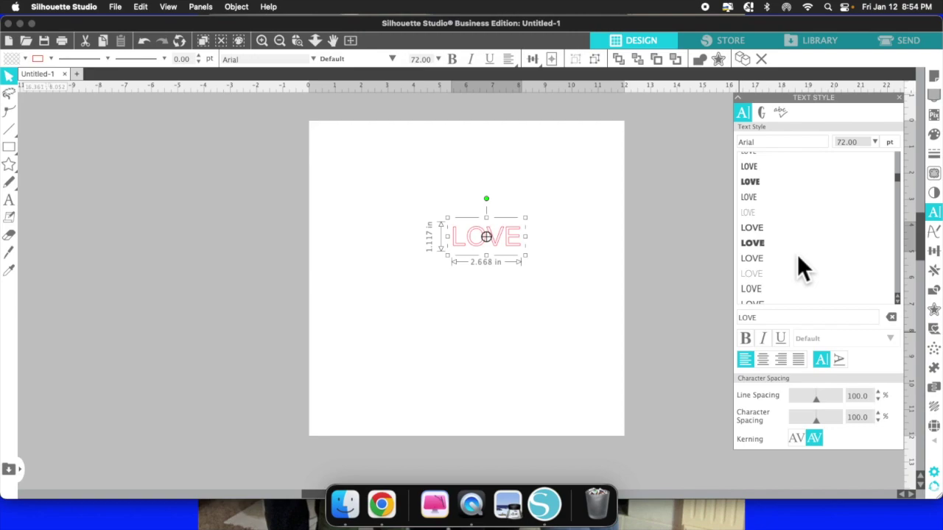
{"action": "scroll", "coordinate": [796, 254], "scroll_direction": "down", "scroll_amount": 2}
{"action": "scroll", "coordinate": [798, 256], "scroll_direction": "down", "scroll_amount": 6}
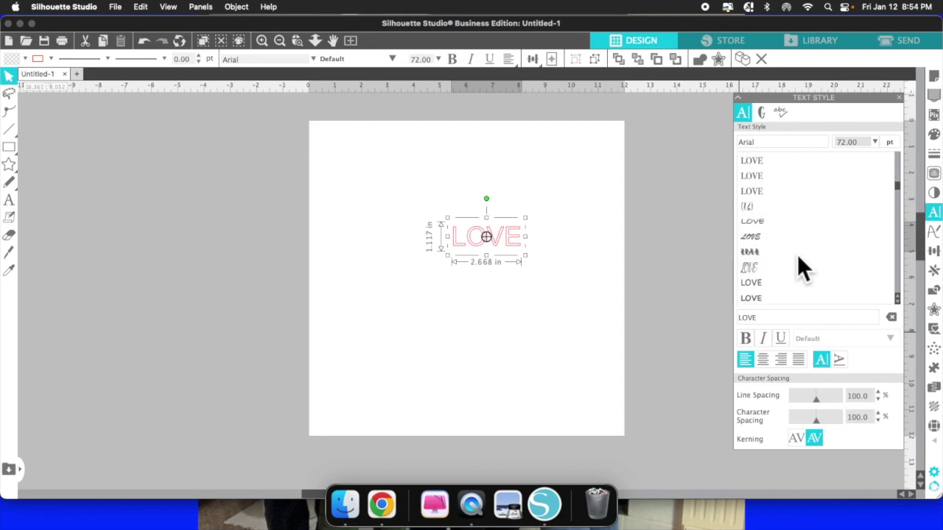
{"action": "scroll", "coordinate": [797, 257], "scroll_direction": "down", "scroll_amount": 6}
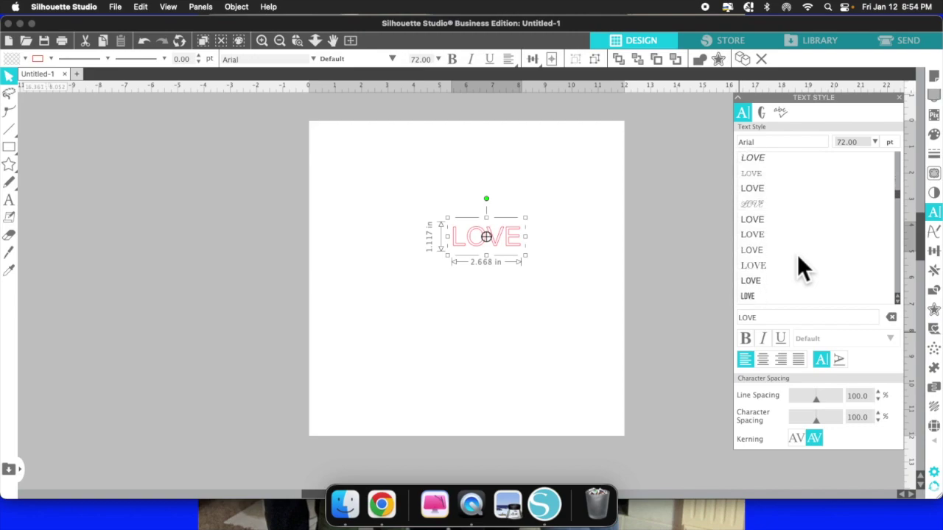
{"action": "scroll", "coordinate": [798, 256], "scroll_direction": "down", "scroll_amount": 6}
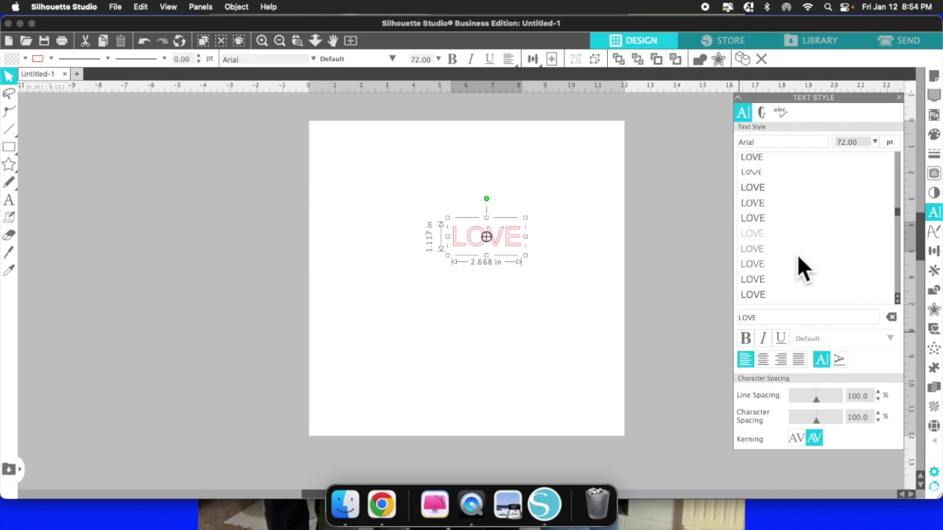
{"action": "scroll", "coordinate": [797, 256], "scroll_direction": "down", "scroll_amount": 6}
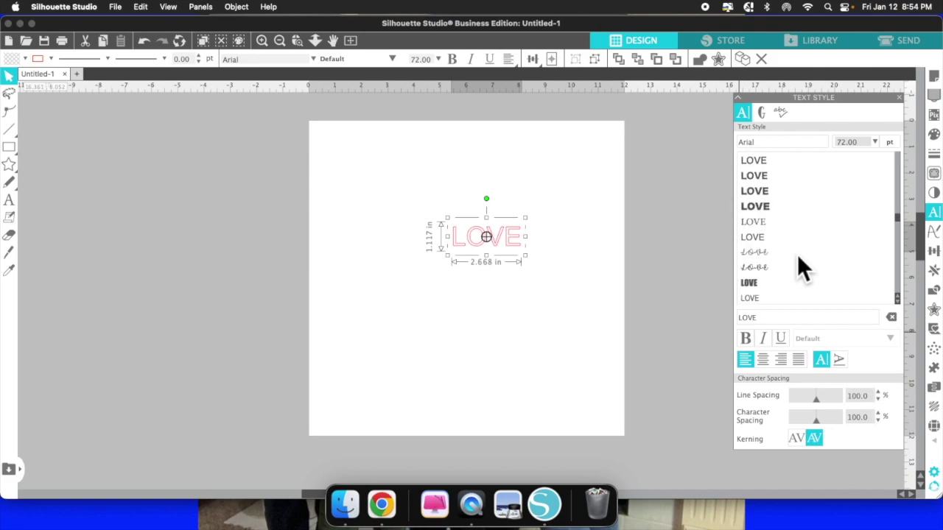
{"action": "scroll", "coordinate": [801, 269], "scroll_direction": "down", "scroll_amount": 6}
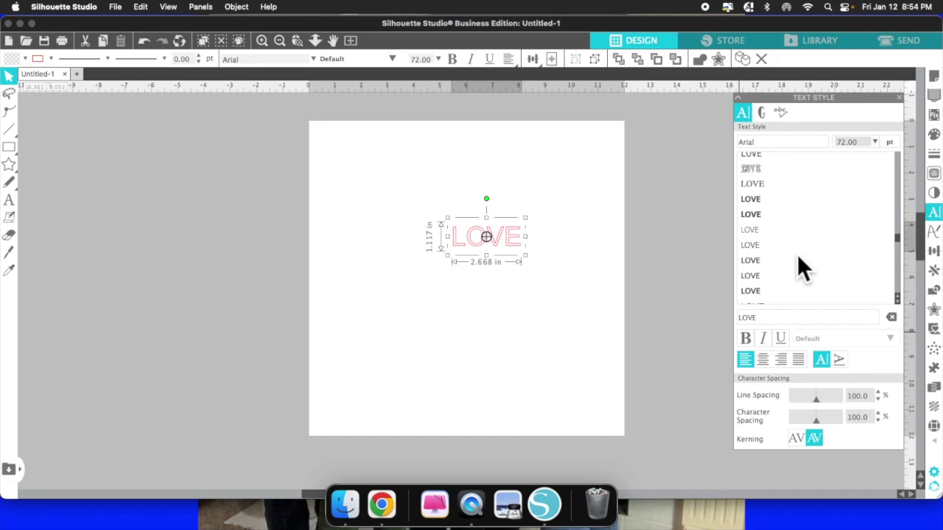
{"action": "scroll", "coordinate": [797, 258], "scroll_direction": "down", "scroll_amount": 6}
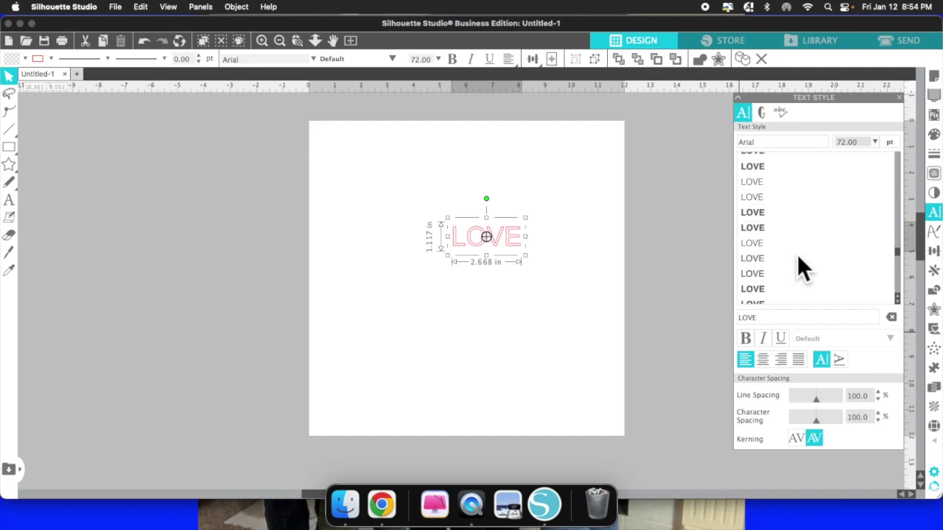
{"action": "scroll", "coordinate": [796, 269], "scroll_direction": "down", "scroll_amount": 6}
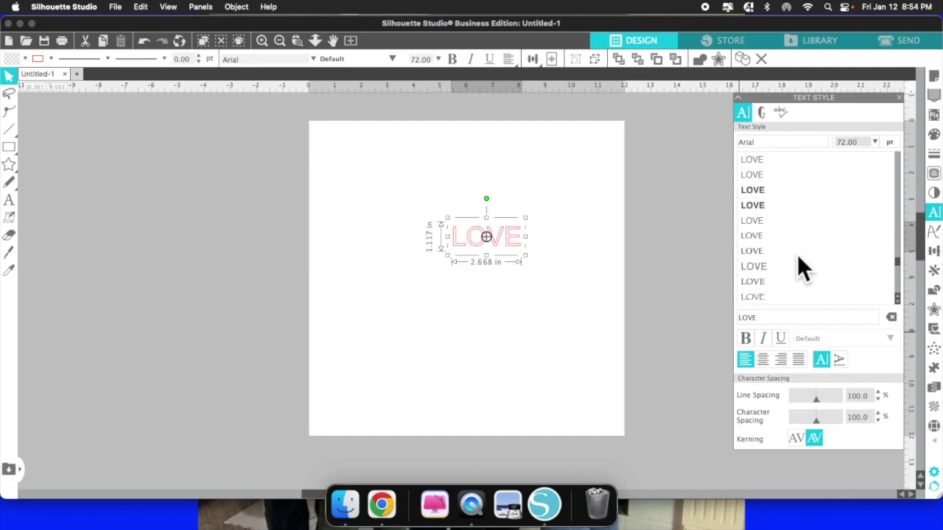
{"action": "scroll", "coordinate": [799, 261], "scroll_direction": "up", "scroll_amount": 5}
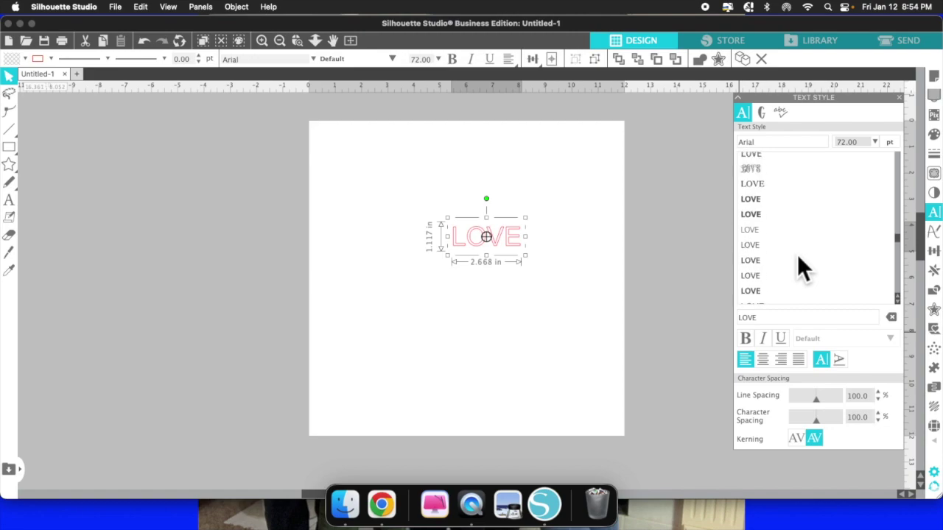
{"action": "scroll", "coordinate": [798, 258], "scroll_direction": "up", "scroll_amount": 5}
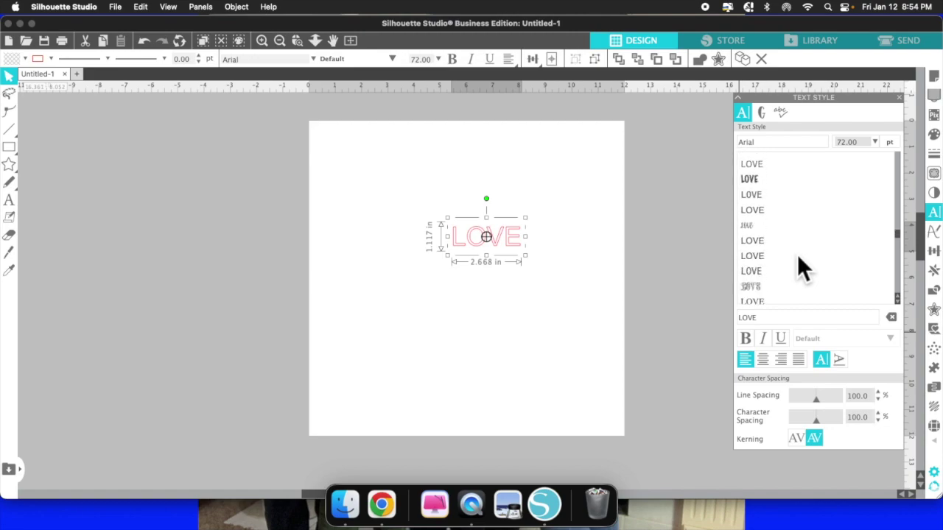
{"action": "scroll", "coordinate": [798, 258], "scroll_direction": "up", "scroll_amount": 5}
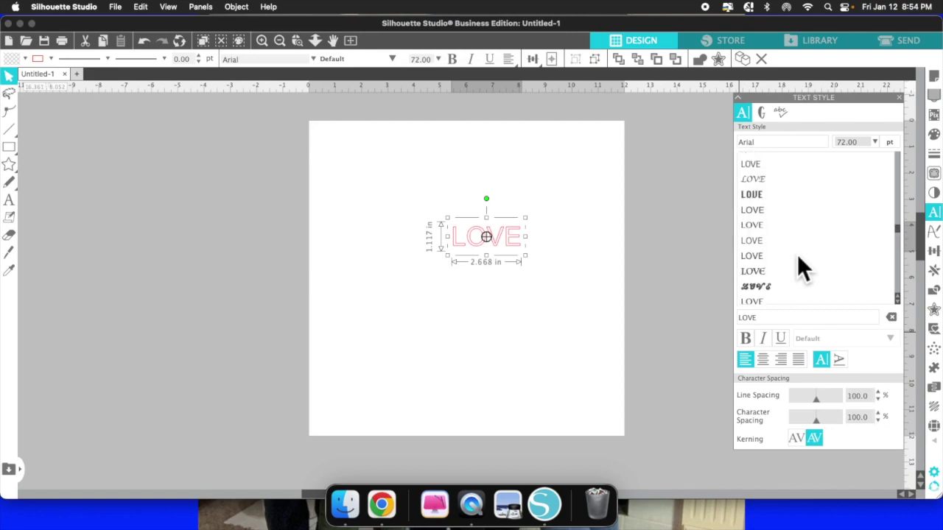
{"action": "scroll", "coordinate": [797, 258], "scroll_direction": "up", "scroll_amount": 5}
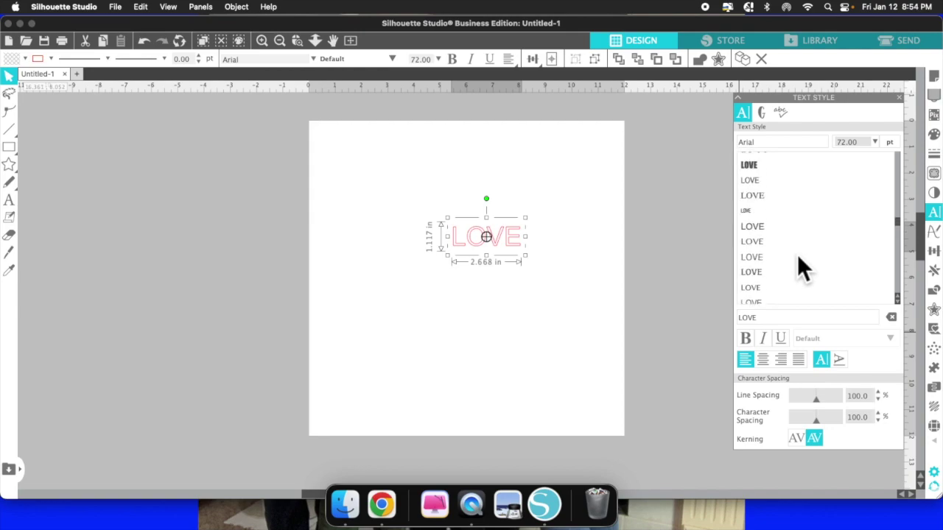
{"action": "scroll", "coordinate": [796, 254], "scroll_direction": "up", "scroll_amount": 2}
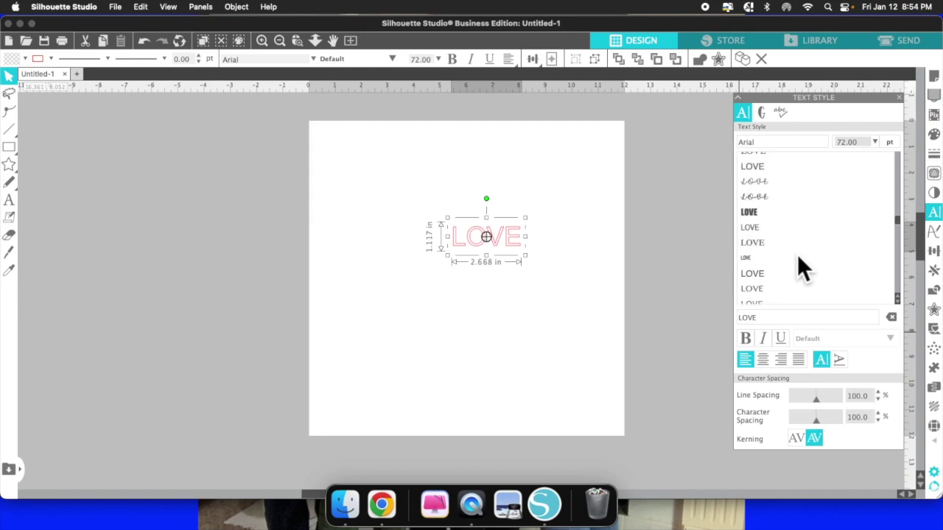
{"action": "left_click", "coordinate": [768, 215]}
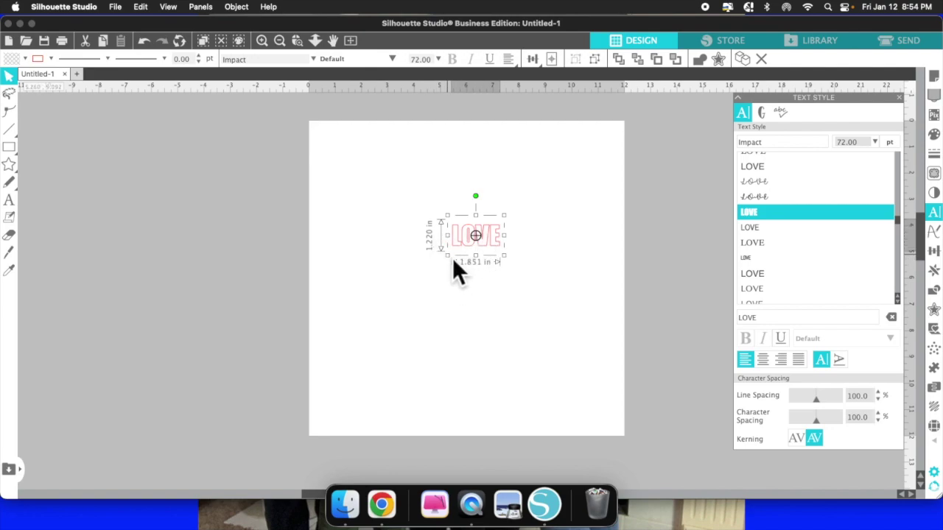
Step: Enlarge the LOVE text proportionally to about 3.83 in wide and 2.52 in high
{"action": "left_click", "coordinate": [486, 284]}
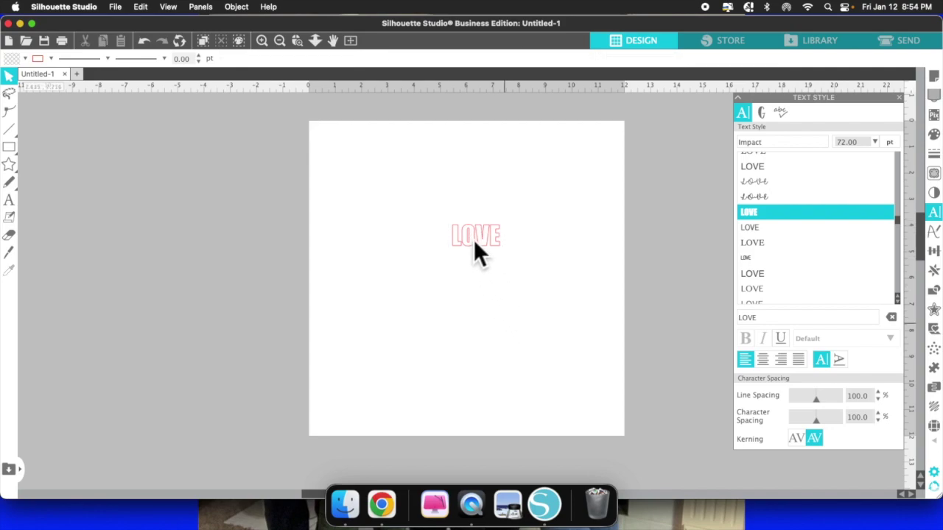
{"action": "left_click", "coordinate": [475, 241]}
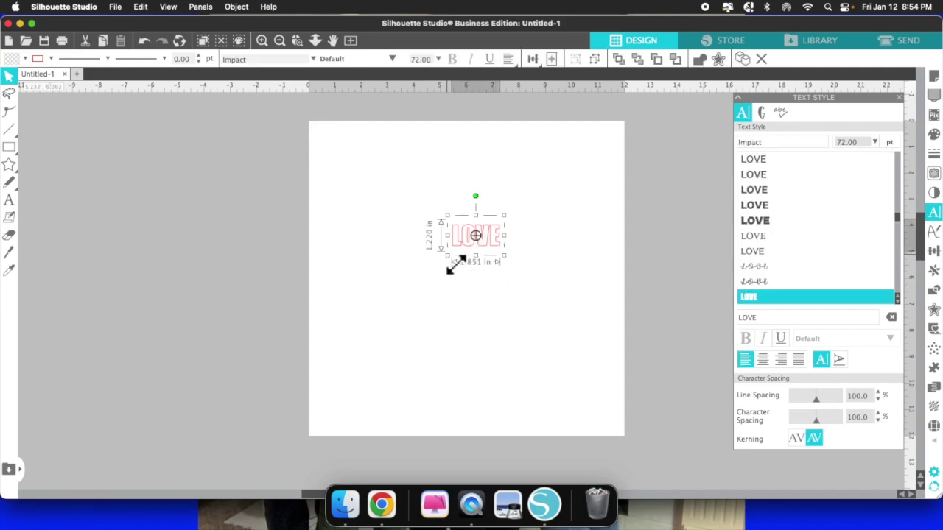
{"action": "left_click_drag", "start_coordinate": [455, 263], "coordinate": [388, 288]}
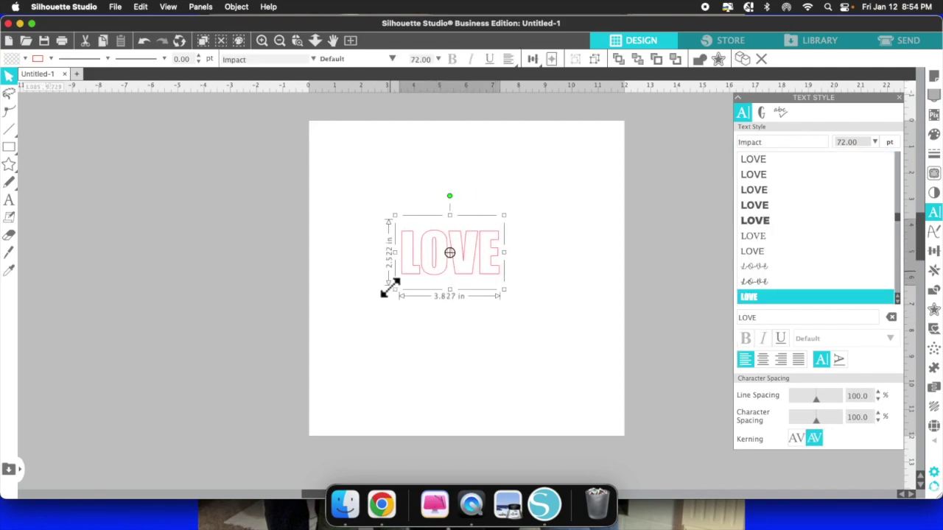
Step: Enlarge the LOVE text proportionally to about 9.03 in wide and 5.95 in high, and move it slightly down the page
{"action": "left_click", "coordinate": [510, 222]}
{"action": "left_click", "coordinate": [492, 271]}
{"action": "left_click_drag", "start_coordinate": [511, 220], "coordinate": [610, 190]}
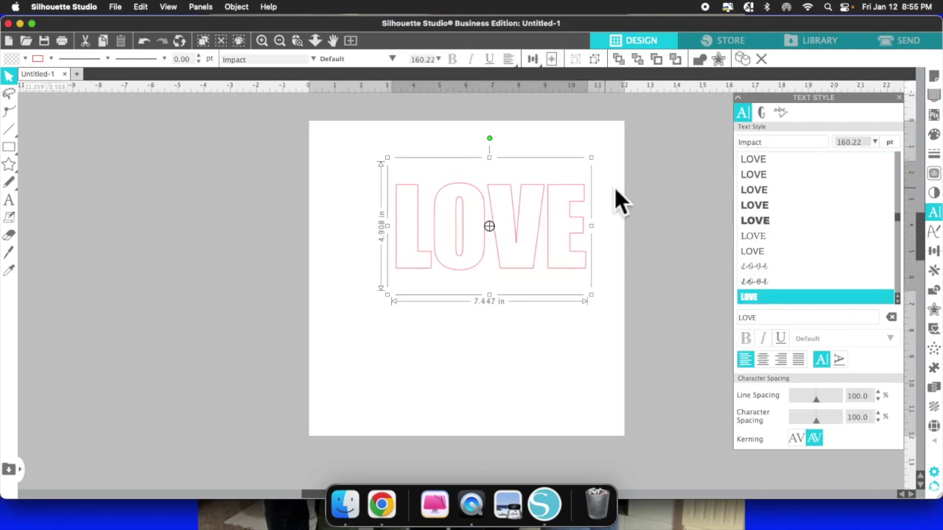
{"action": "left_click_drag", "start_coordinate": [386, 295], "coordinate": [351, 326]}
{"action": "left_click", "coordinate": [479, 374]}
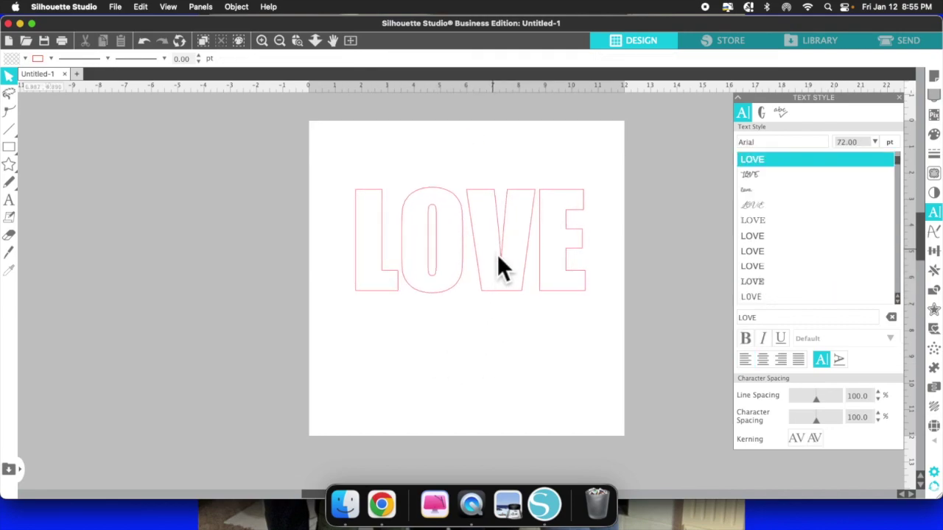
{"action": "left_click", "coordinate": [468, 247]}
{"action": "left_click_drag", "start_coordinate": [466, 245], "coordinate": [466, 249]}
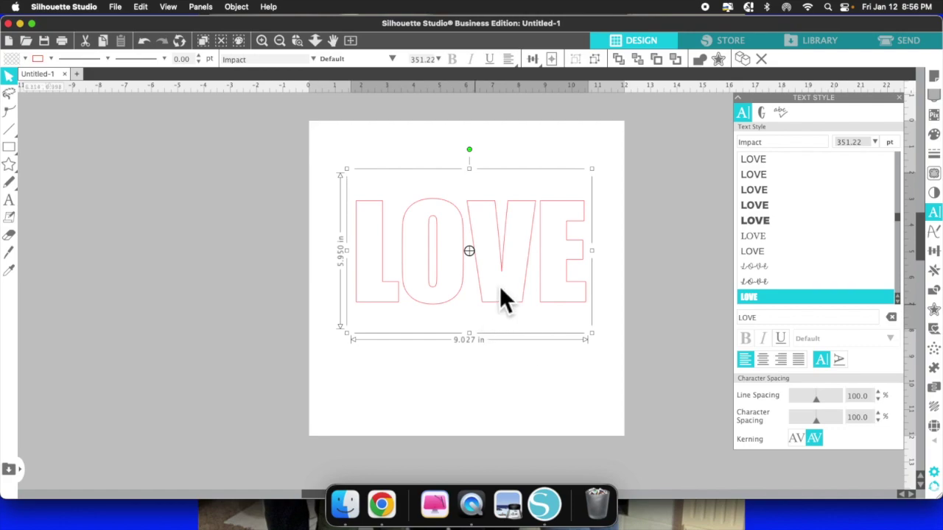
Step: Ungroup the LOVE text into separate letter shapes and deselect them
{"action": "right_click", "coordinate": [458, 200]}
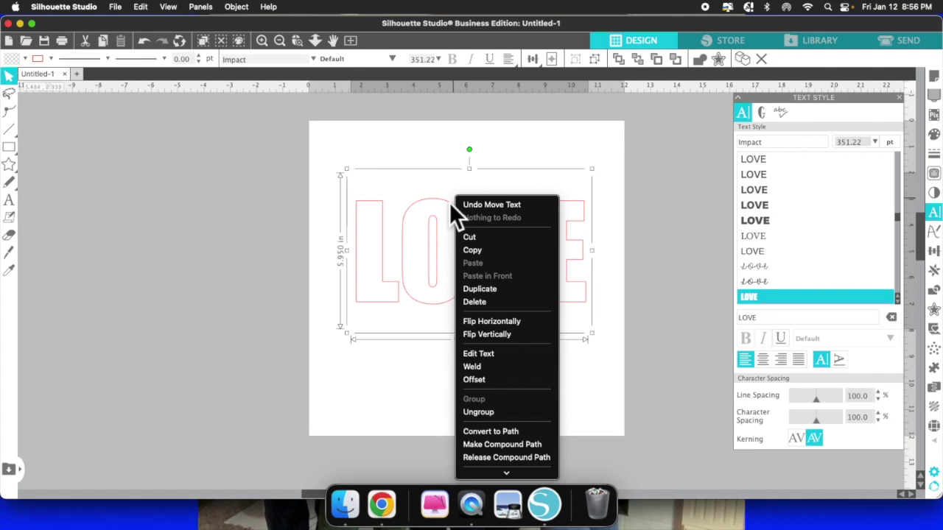
{"action": "left_click", "coordinate": [486, 414]}
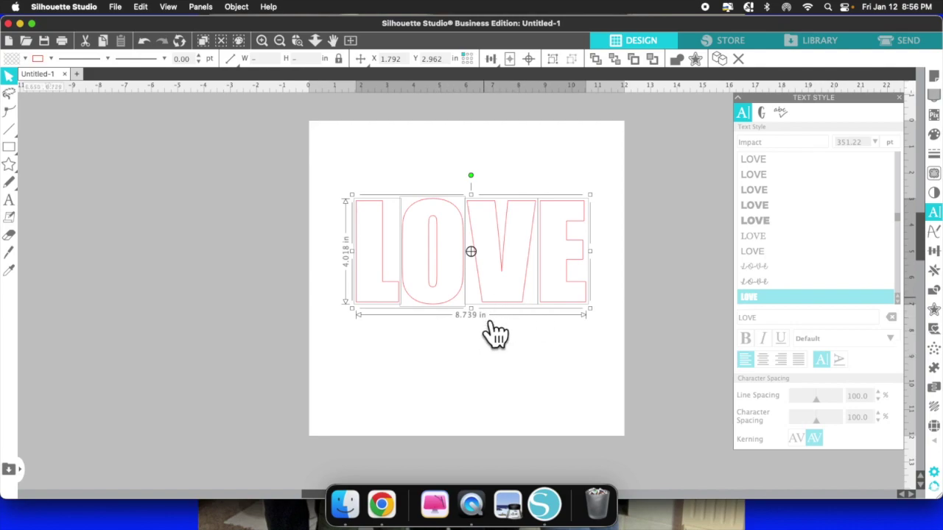
{"action": "left_click", "coordinate": [459, 335]}
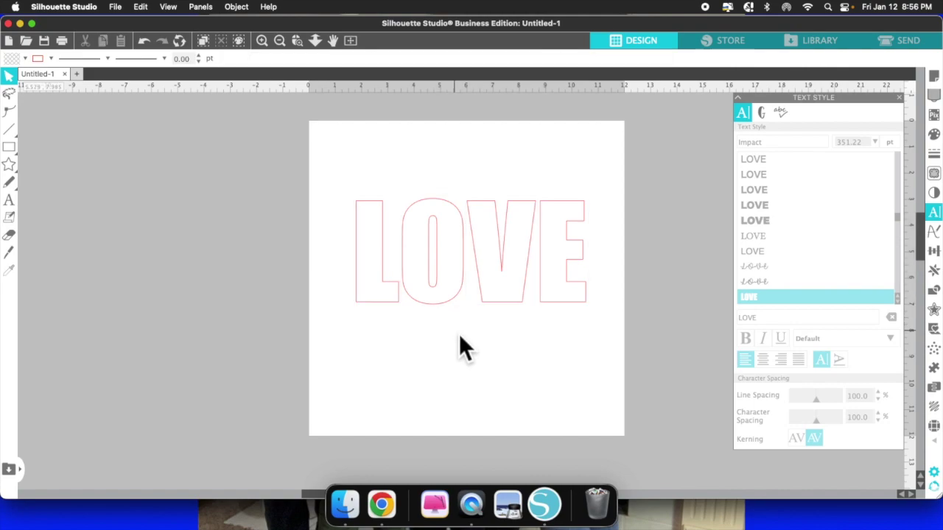
Step: Check that the ungrouped letters can be selected all together and that the L can be selected individually
{"action": "left_click", "coordinate": [440, 246]}
{"action": "left_click", "coordinate": [346, 192]}
{"action": "left_click_drag", "start_coordinate": [349, 196], "coordinate": [571, 329]}
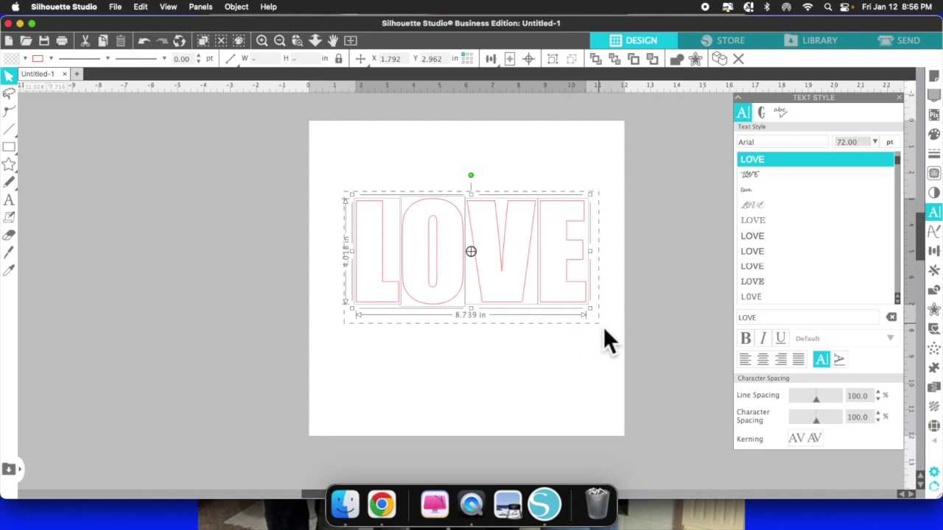
{"action": "left_click", "coordinate": [517, 358]}
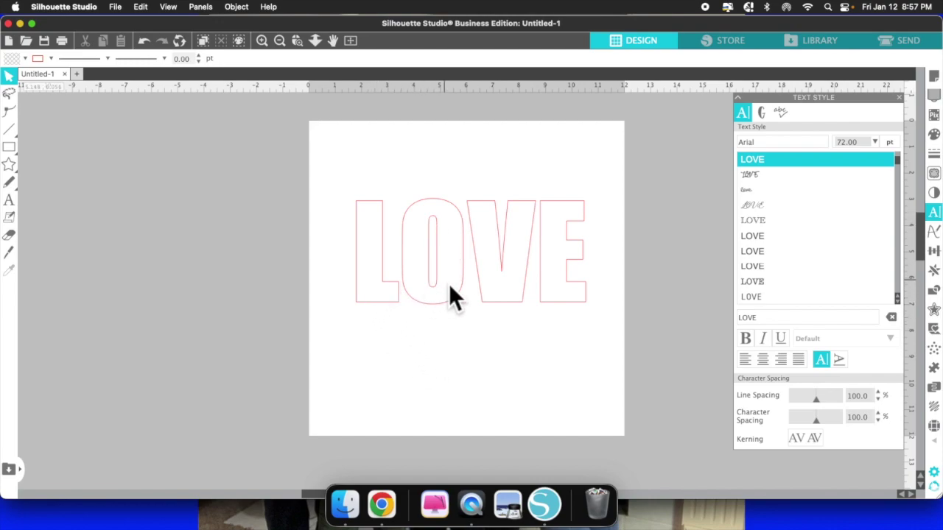
{"action": "left_click", "coordinate": [379, 254]}
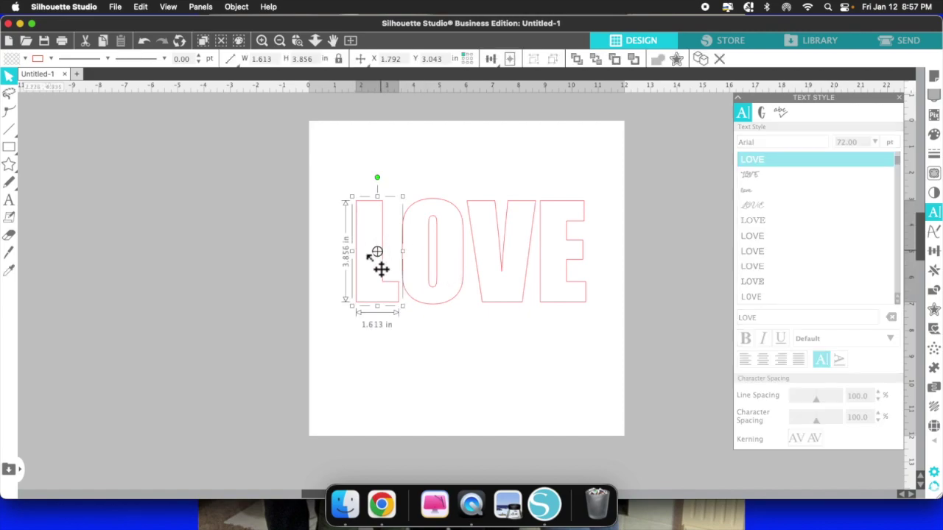
{"action": "left_click", "coordinate": [372, 267]}
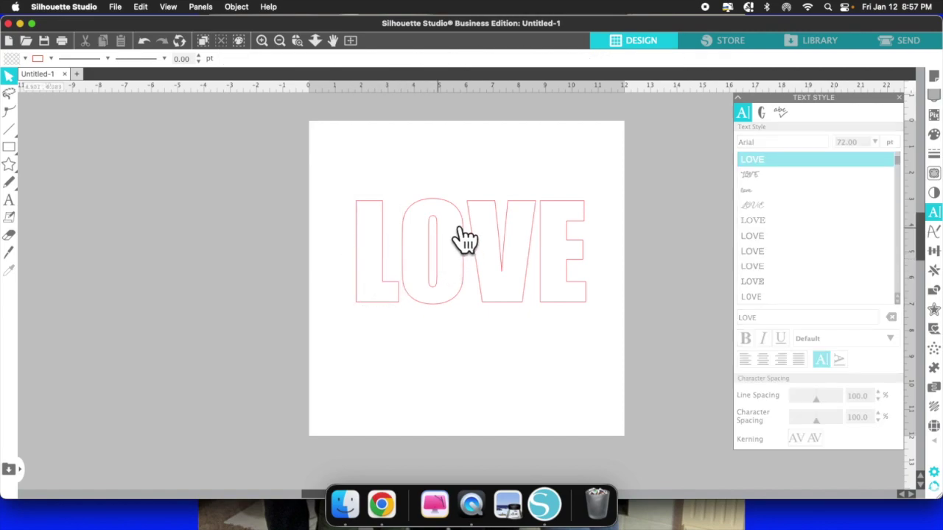
{"action": "left_click", "coordinate": [385, 248]}
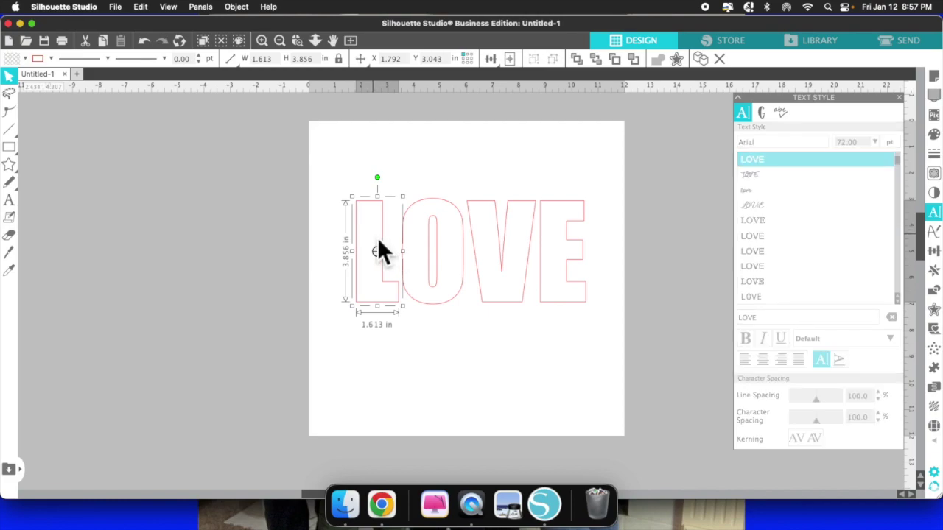
{"action": "left_click", "coordinate": [379, 243]}
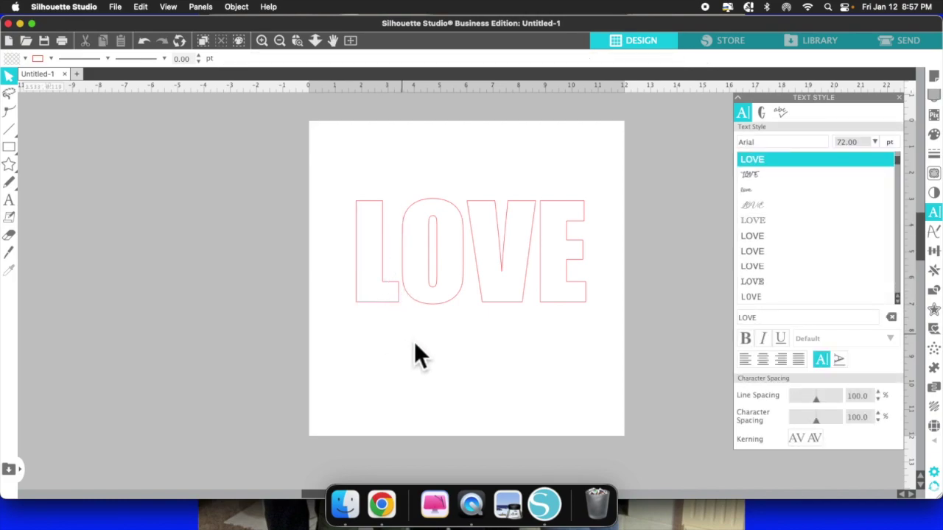
Step: Select all four letters and move them together slightly left to about X 1.455 in and Y 2.985 in
{"action": "left_click", "coordinate": [387, 227]}
{"action": "left_click_drag", "start_coordinate": [343, 188], "coordinate": [595, 326]}
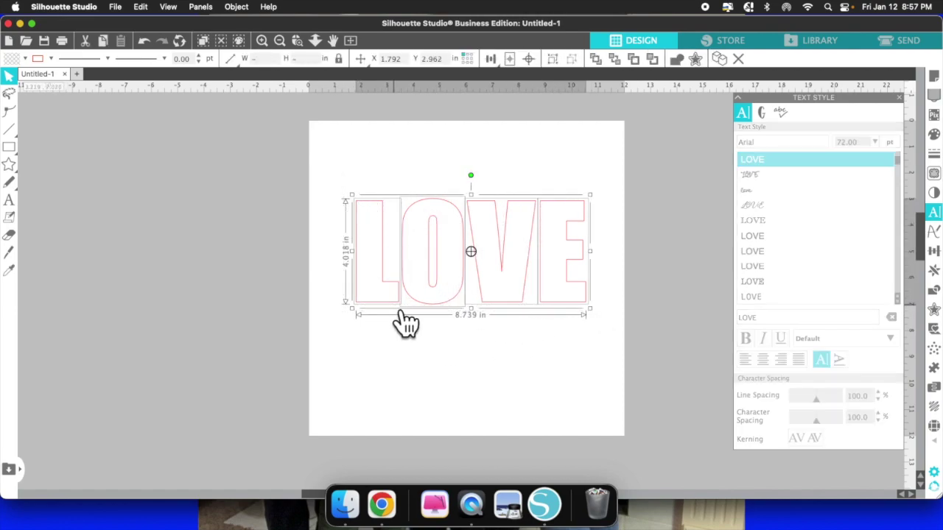
{"action": "left_click_drag", "start_coordinate": [395, 322], "coordinate": [376, 308]}
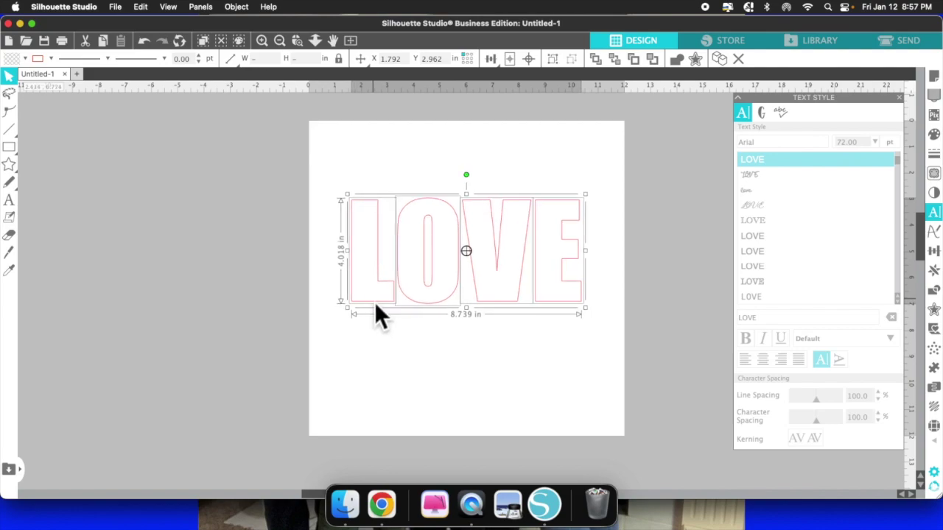
{"action": "right_click", "coordinate": [415, 275]}
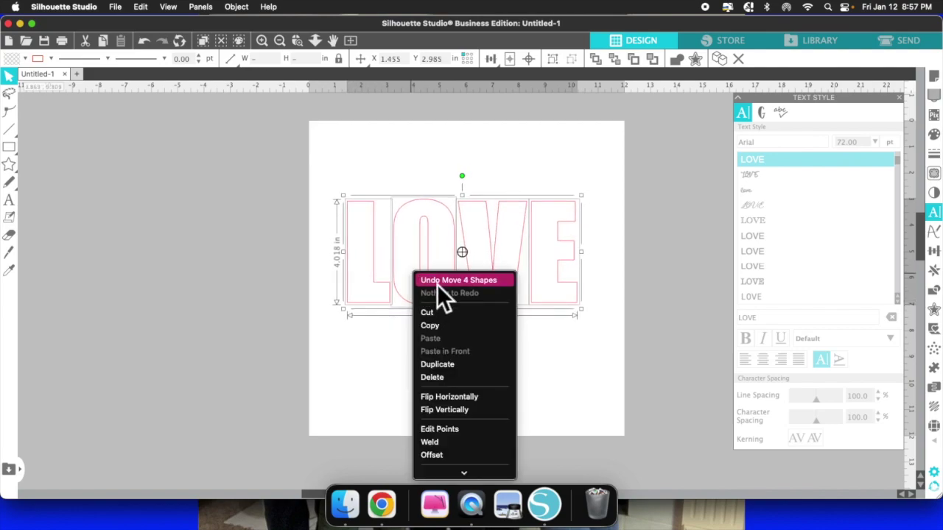
{"action": "scroll", "coordinate": [450, 424], "scroll_direction": "down", "scroll_amount": 5}
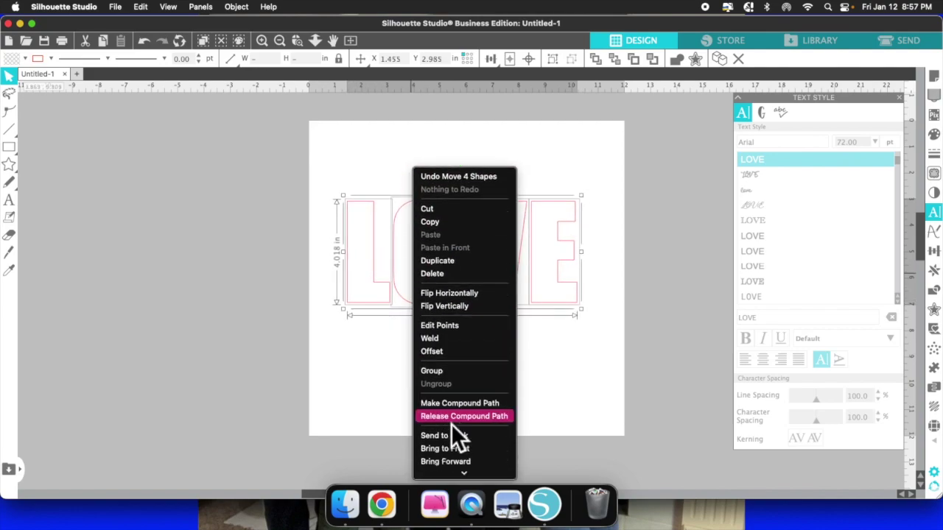
{"action": "left_click", "coordinate": [504, 416]}
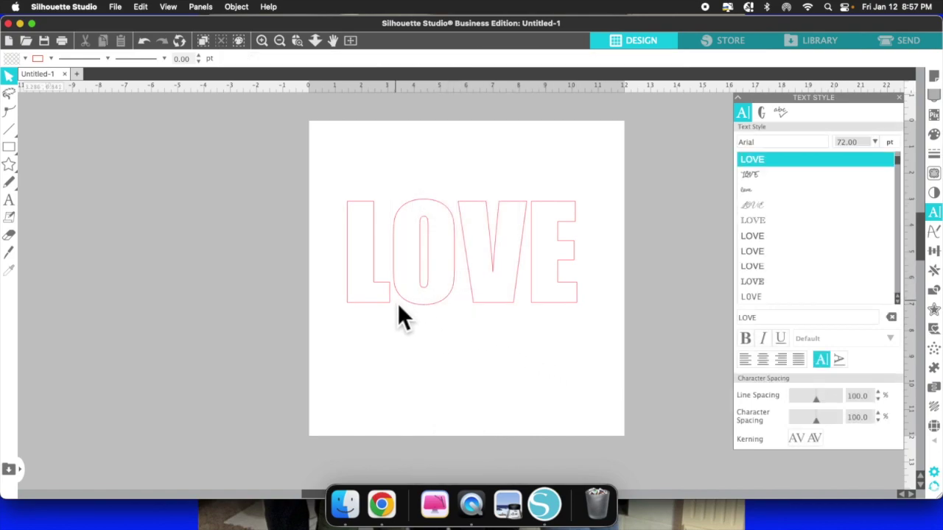
Step: Spread the L and the O to the left, placing the L at about X 1.03 in and the O at about X 3.05 in
{"action": "left_click", "coordinate": [391, 322]}
{"action": "left_click_drag", "start_coordinate": [391, 322], "coordinate": [371, 303]}
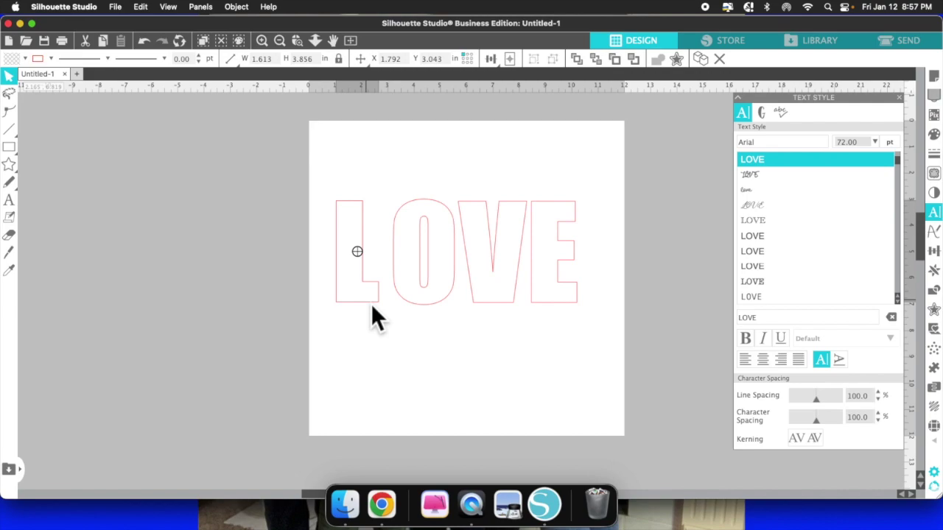
{"action": "left_click", "coordinate": [430, 304]}
{"action": "left_click_drag", "start_coordinate": [429, 293], "coordinate": [426, 293]}
Step: Move the E right to about X 9.20 in to leave a gap after the V
{"action": "left_click", "coordinate": [545, 284]}
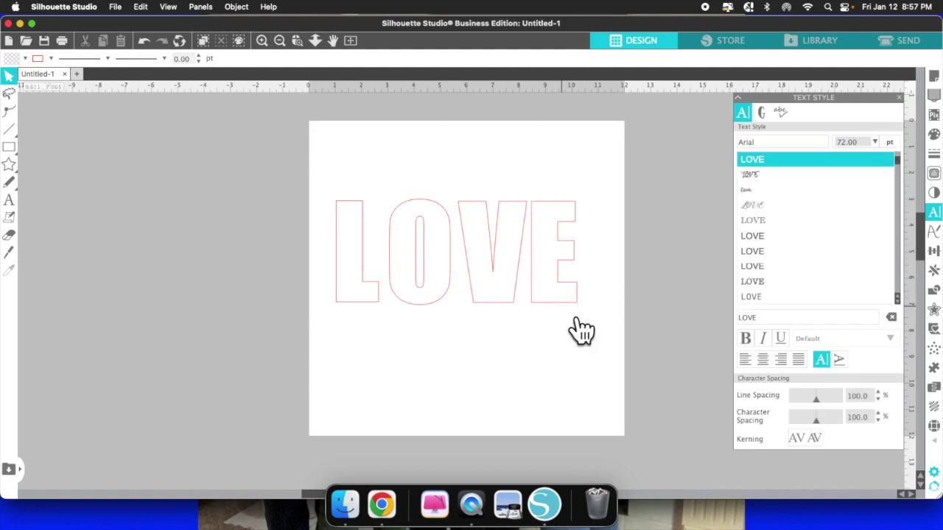
{"action": "left_click", "coordinate": [564, 304]}
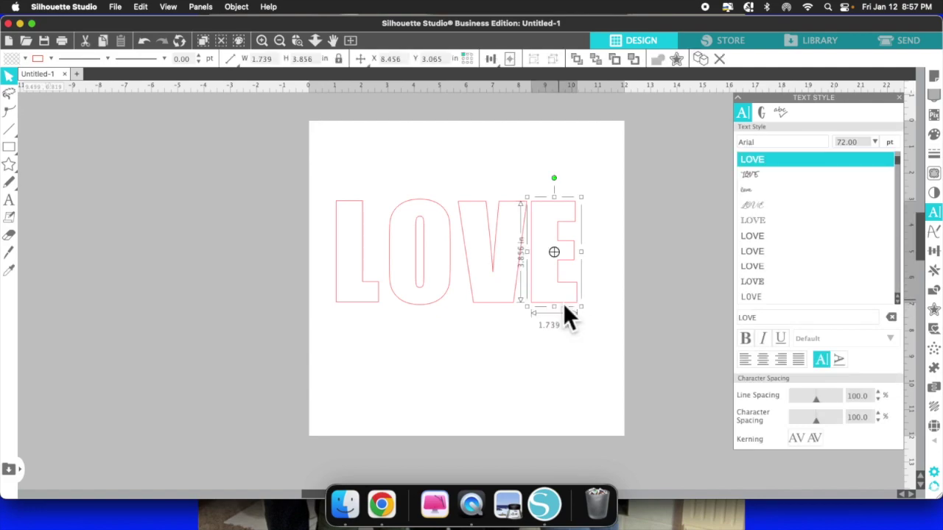
{"action": "left_click_drag", "start_coordinate": [564, 307], "coordinate": [583, 307]}
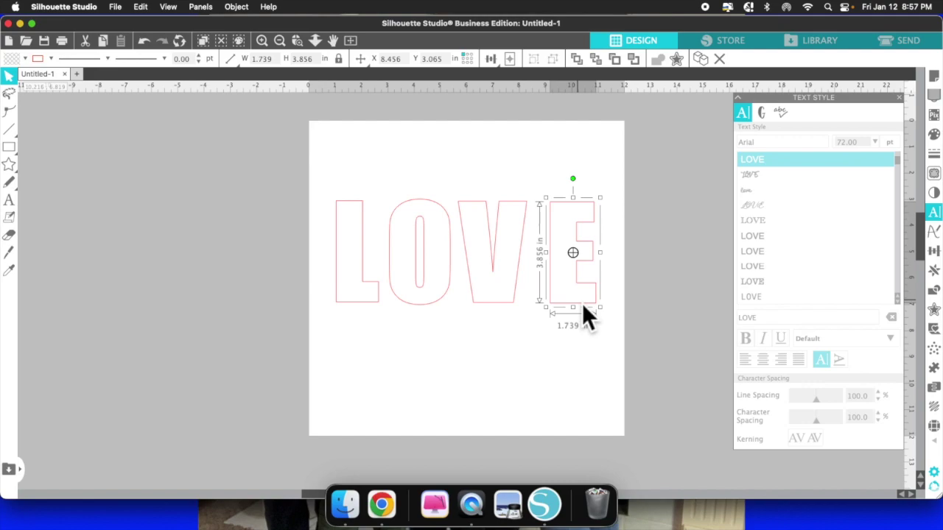
Step: Move the V right to about X 6.01 in and Y 3.09 in, between the O and the E
{"action": "left_click", "coordinate": [524, 300]}
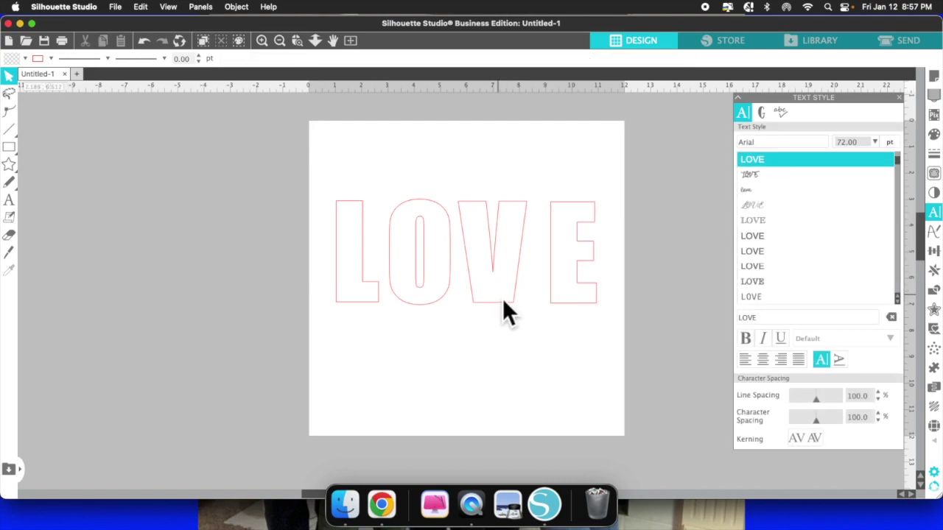
{"action": "left_click", "coordinate": [503, 301]}
{"action": "left_click", "coordinate": [503, 313]}
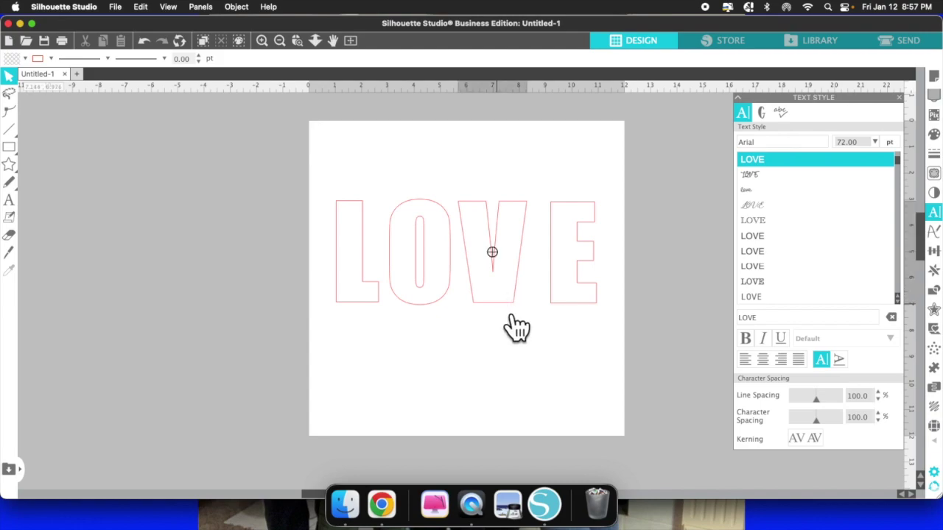
{"action": "left_click", "coordinate": [509, 315]}
{"action": "left_click_drag", "start_coordinate": [504, 309], "coordinate": [513, 310]}
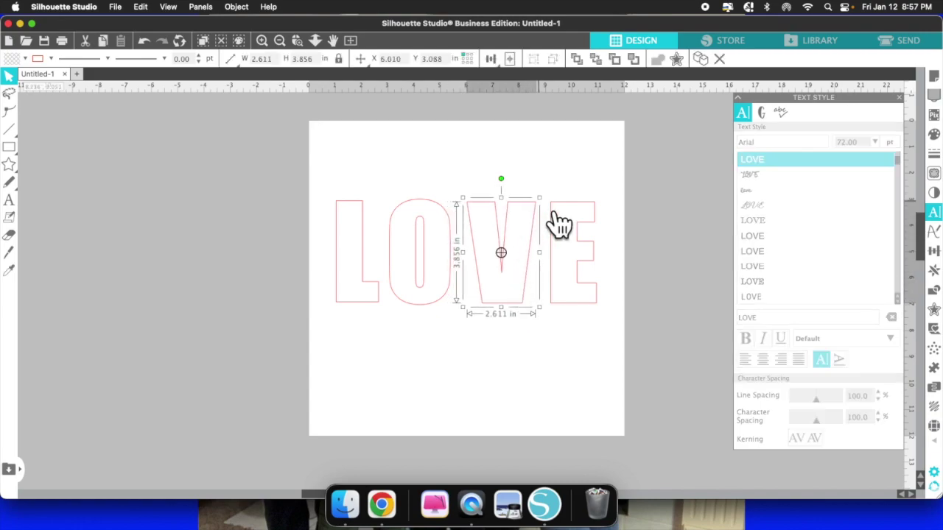
Step: Enlarge the V slightly to about 2.61 by 3.86 in and the E to about 1.75 by 3.88 in
{"action": "left_click_drag", "start_coordinate": [550, 210], "coordinate": [546, 203]}
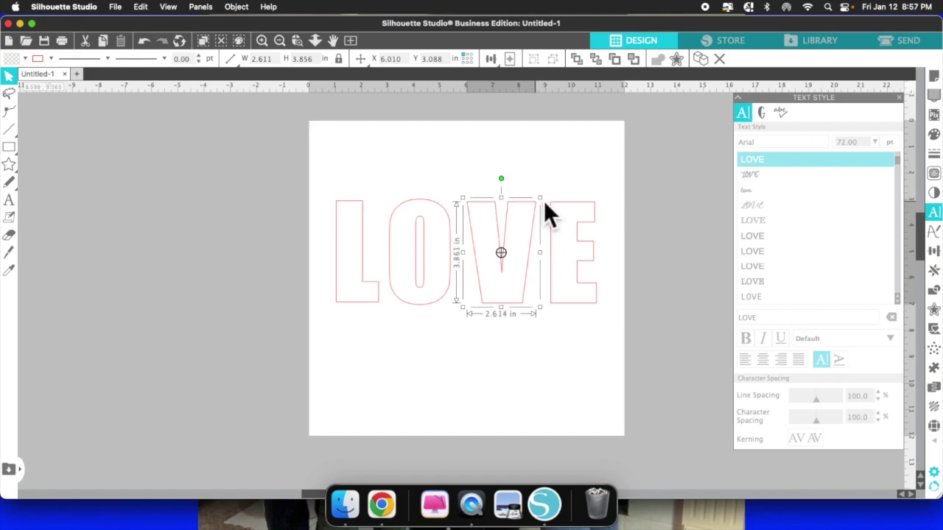
{"action": "left_click", "coordinate": [572, 216]}
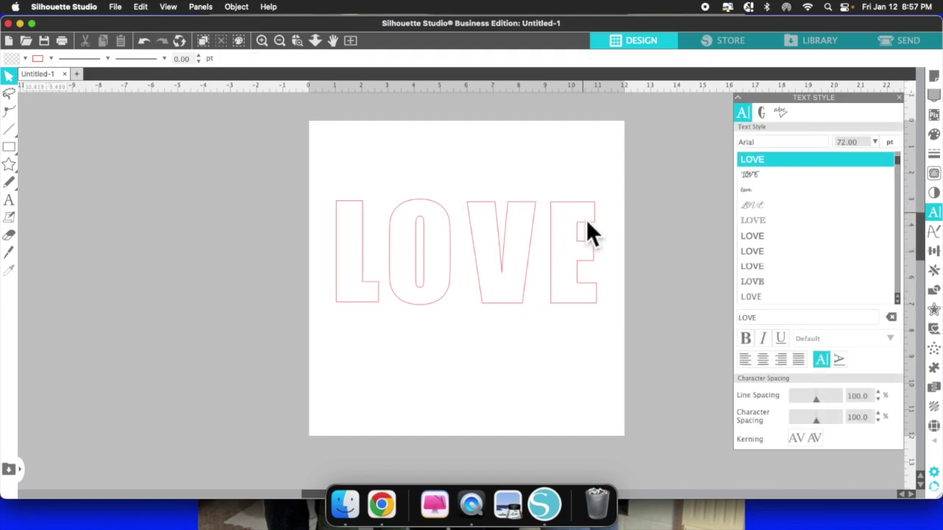
{"action": "left_click", "coordinate": [586, 222]}
{"action": "left_click_drag", "start_coordinate": [605, 204], "coordinate": [606, 200]}
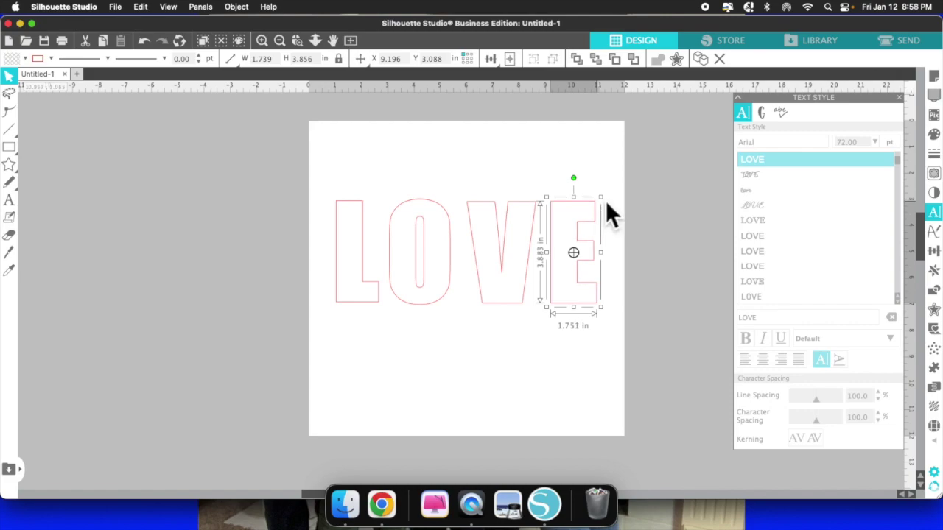
Step: Enlarge the L slightly to about 1.62 in wide and 3.88 in high, and nudge it a little left
{"action": "left_click", "coordinate": [351, 224]}
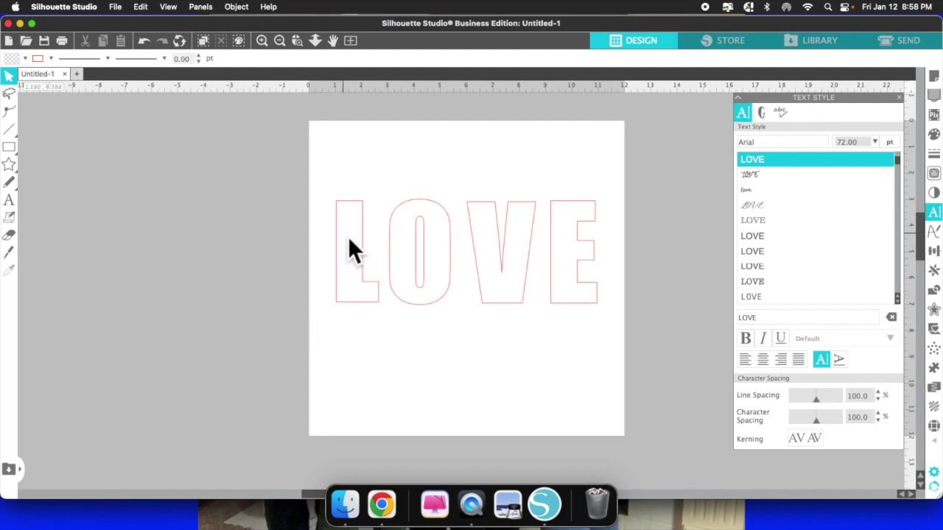
{"action": "left_click", "coordinate": [360, 303]}
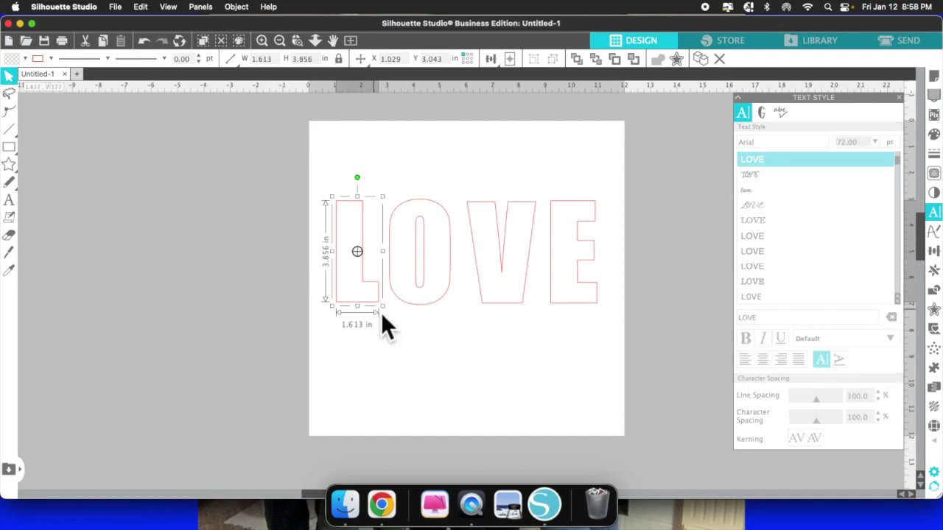
{"action": "left_click_drag", "start_coordinate": [383, 307], "coordinate": [384, 307]}
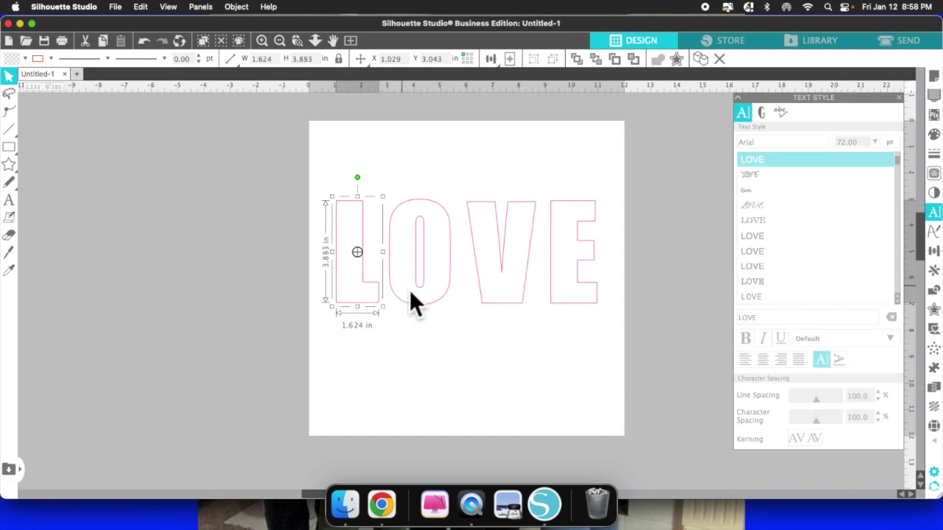
{"action": "left_click", "coordinate": [402, 329]}
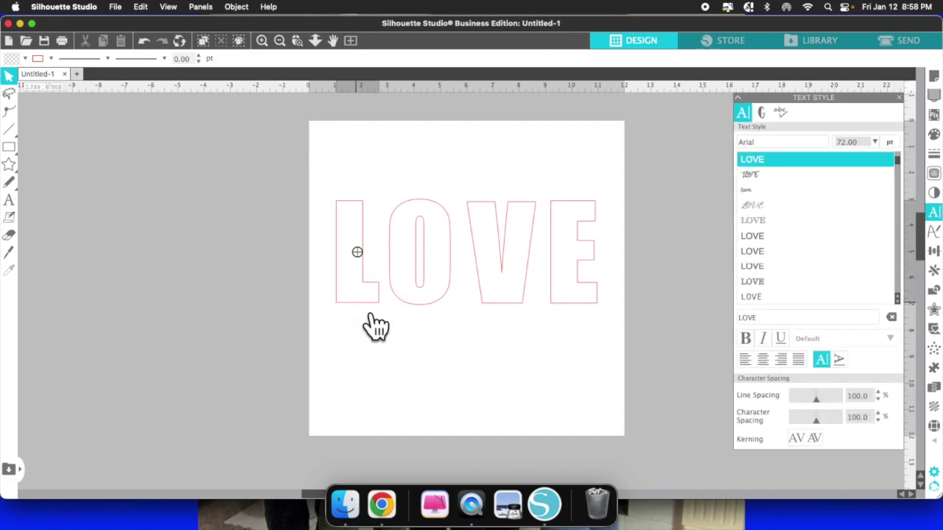
{"action": "left_click", "coordinate": [368, 310]}
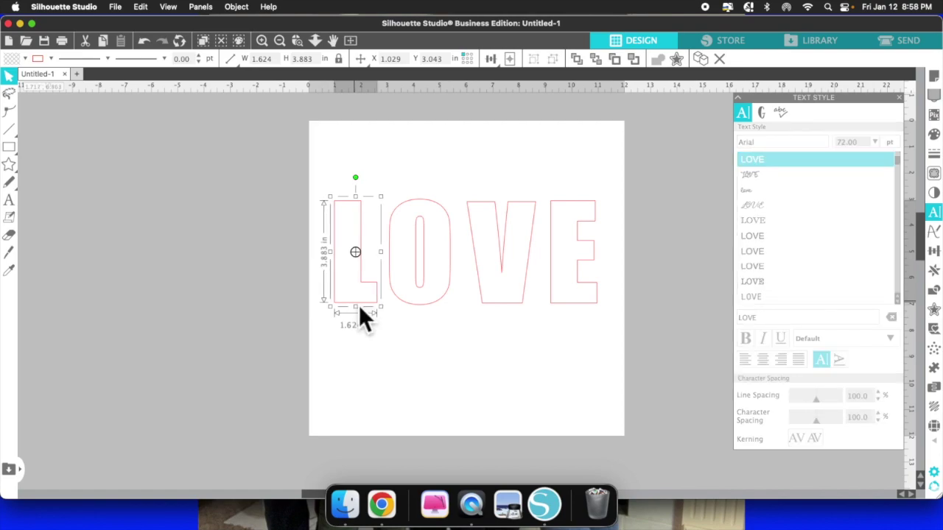
{"action": "left_click", "coordinate": [508, 324]}
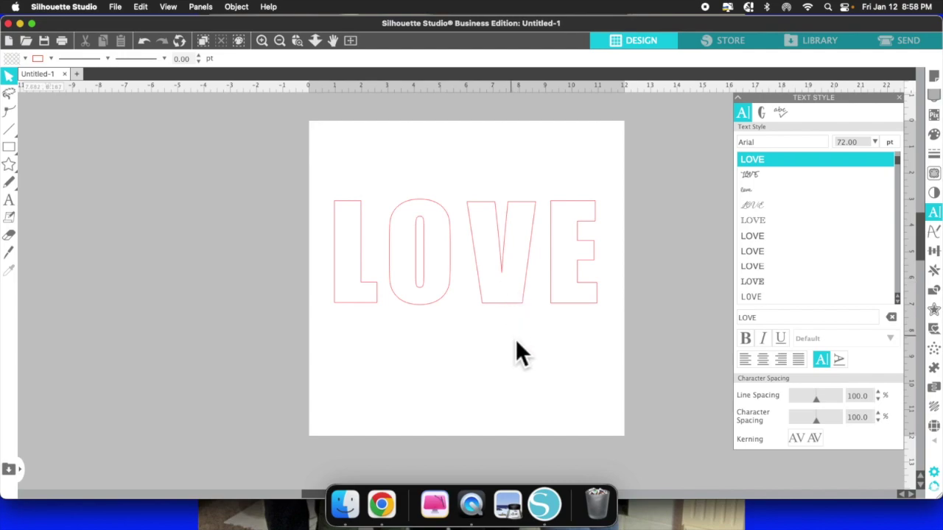
Step: Nudge the O slightly right, farther from the L, keeping its vertical position
{"action": "left_click", "coordinate": [432, 294]}
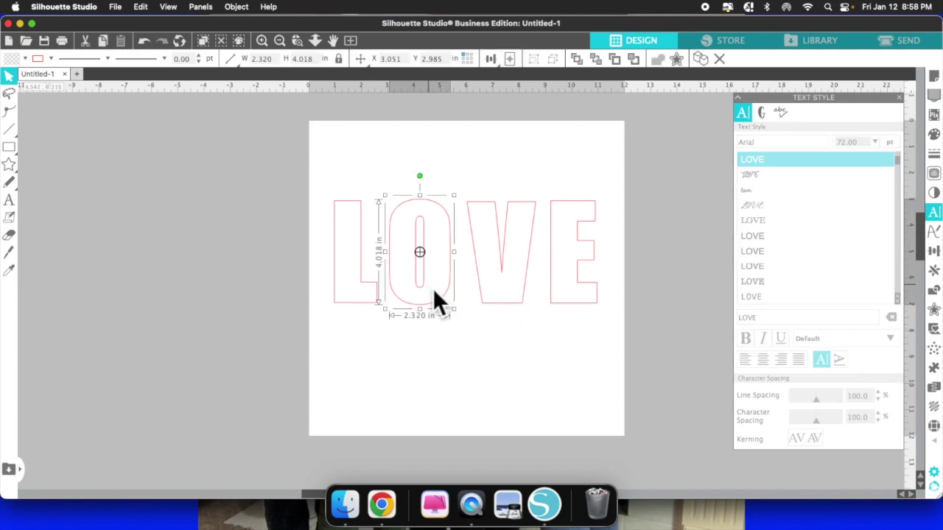
{"action": "left_click", "coordinate": [435, 288]}
{"action": "left_click", "coordinate": [435, 293]}
{"action": "left_click", "coordinate": [432, 299]}
{"action": "left_click", "coordinate": [429, 297]}
{"action": "left_click", "coordinate": [425, 299]}
{"action": "left_click", "coordinate": [425, 305]}
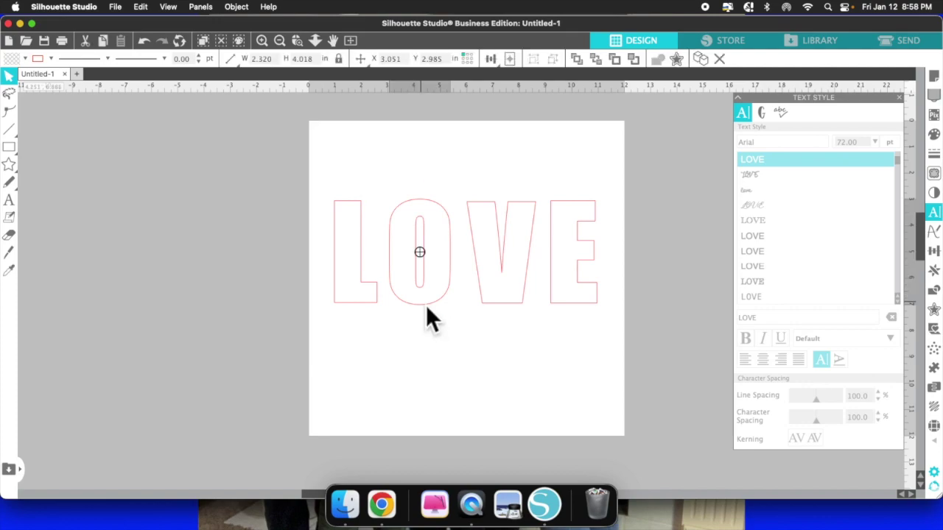
{"action": "left_click_drag", "start_coordinate": [433, 308], "coordinate": [437, 309]}
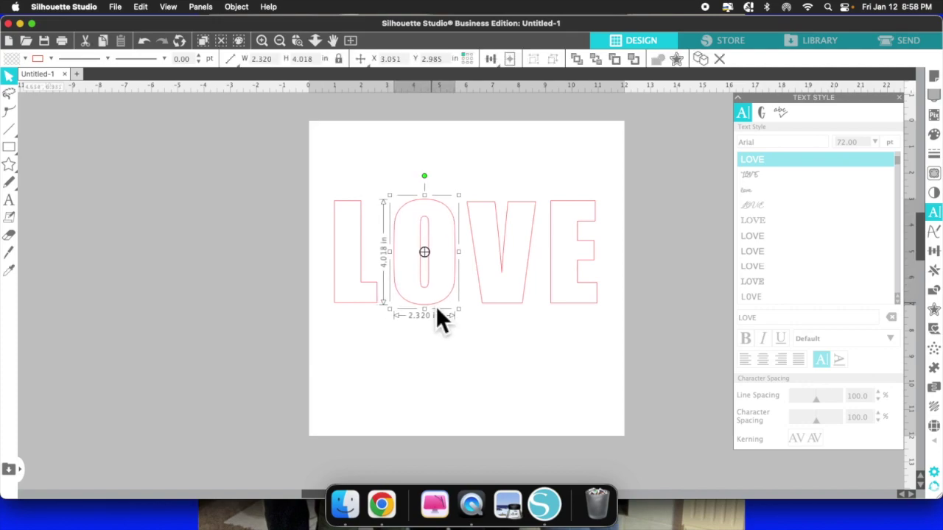
{"action": "left_click", "coordinate": [449, 354]}
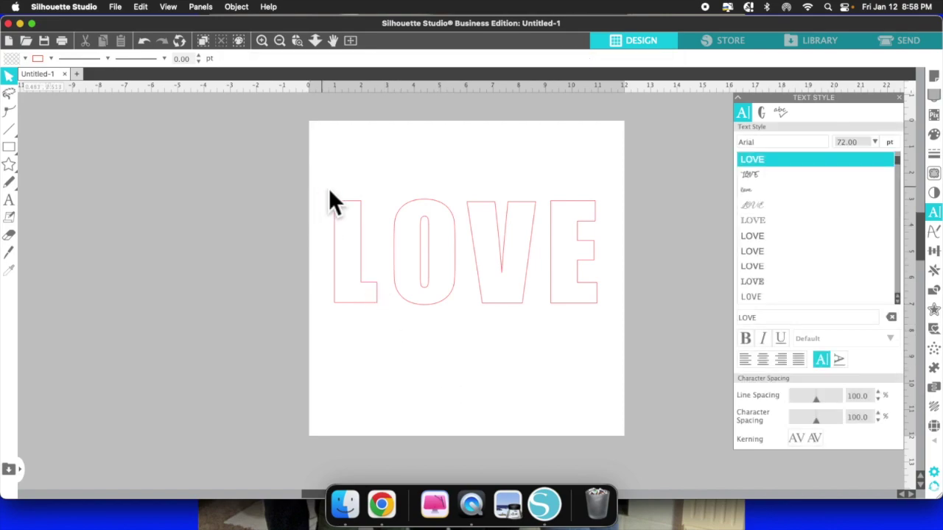
Step: Select the L, O, V and E together and group them into one object
{"action": "left_click_drag", "start_coordinate": [321, 183], "coordinate": [335, 314]}
{"action": "left_click_drag", "start_coordinate": [335, 316], "coordinate": [616, 328]}
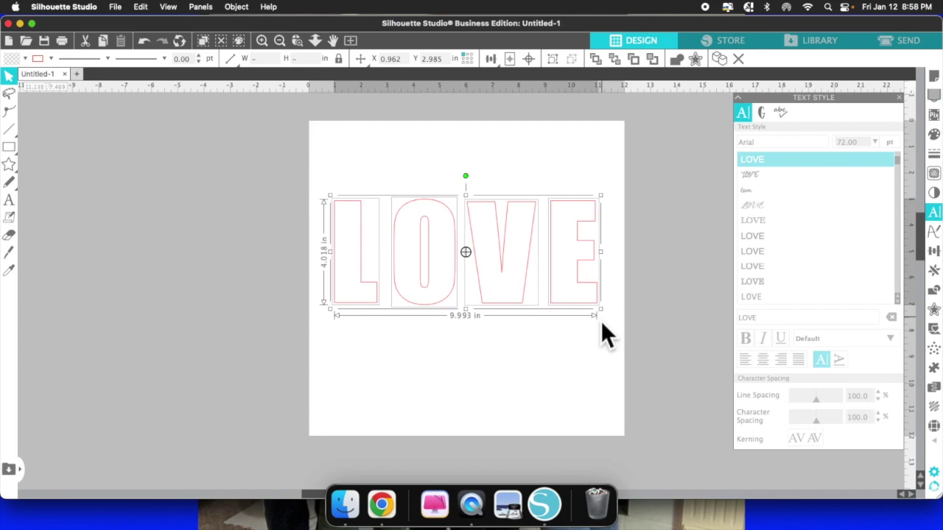
{"action": "right_click", "coordinate": [499, 239]}
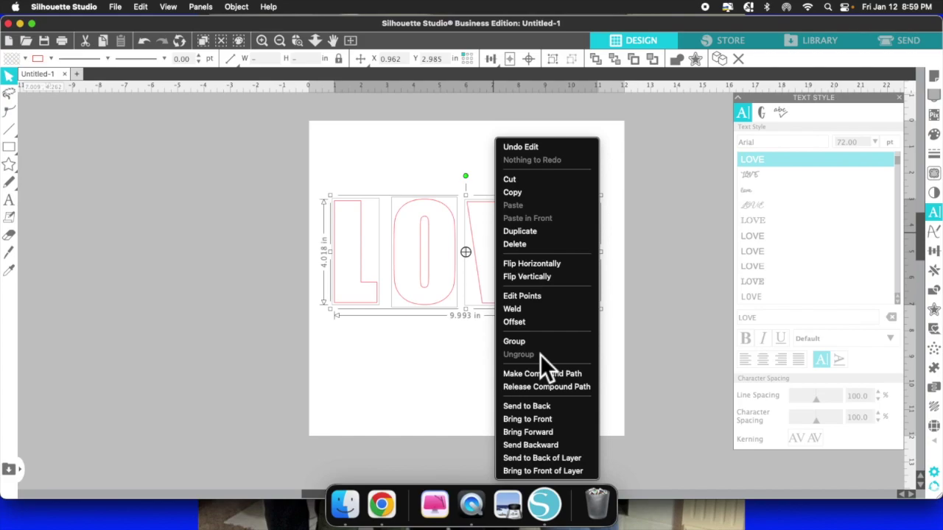
{"action": "left_click", "coordinate": [525, 347]}
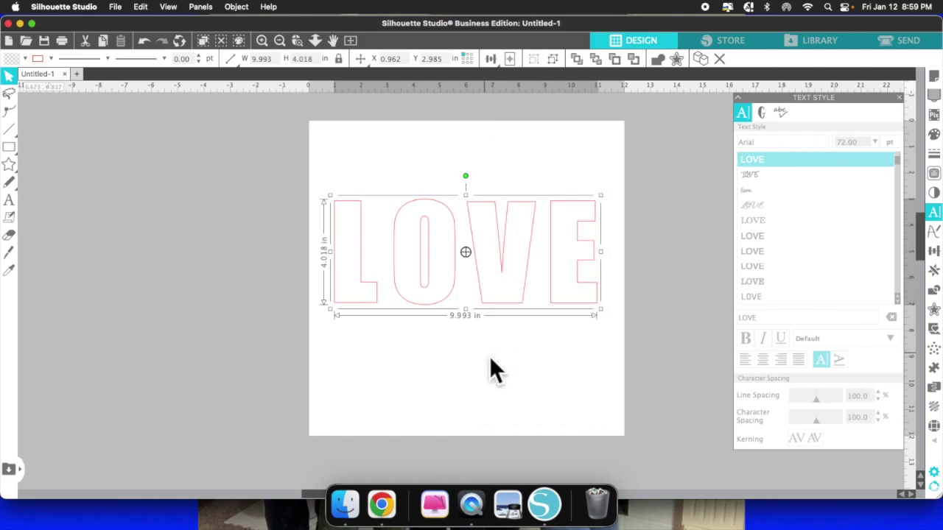
{"action": "left_click", "coordinate": [468, 355]}
{"action": "left_click", "coordinate": [466, 253]}
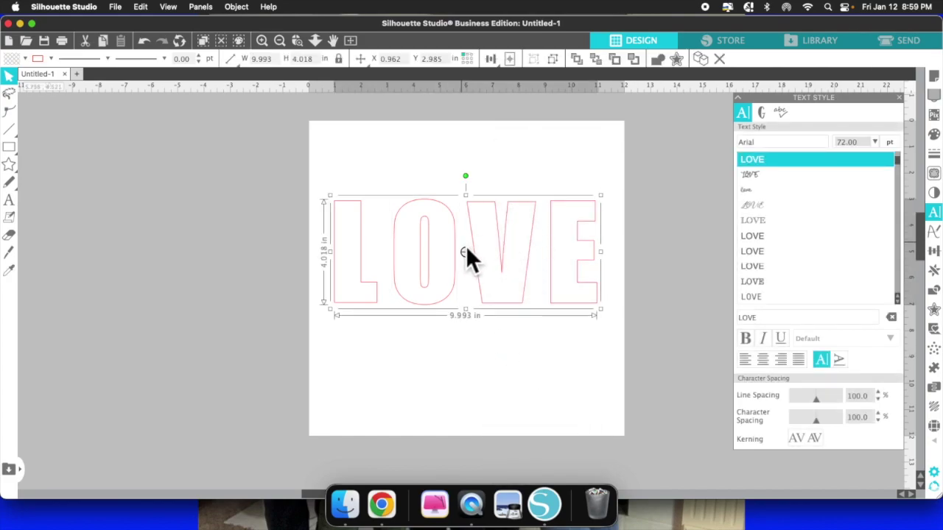
Step: Move the grouped LOVE design slightly right and down to about X 1.01 in and Y 3.19 in
{"action": "left_click", "coordinate": [469, 400]}
{"action": "left_click", "coordinate": [488, 290]}
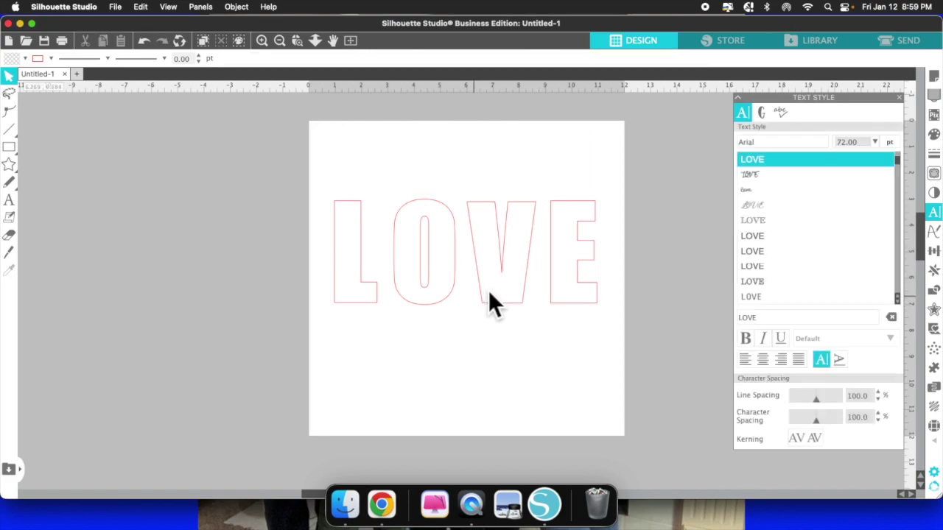
{"action": "left_click", "coordinate": [503, 269]}
{"action": "left_click", "coordinate": [492, 261]}
{"action": "mouse_move", "coordinate": [440, 297]}
{"action": "left_mouse_down"}
{"action": "mouse_move", "coordinate": [437, 265]}
{"action": "mouse_move", "coordinate": [439, 279]}
{"action": "mouse_move", "coordinate": [423, 279]}
{"action": "mouse_move", "coordinate": [439, 268]}
{"action": "mouse_move", "coordinate": [435, 309]}
{"action": "mouse_move", "coordinate": [431, 269]}
{"action": "mouse_move", "coordinate": [434, 291]}
{"action": "left_mouse_up"}
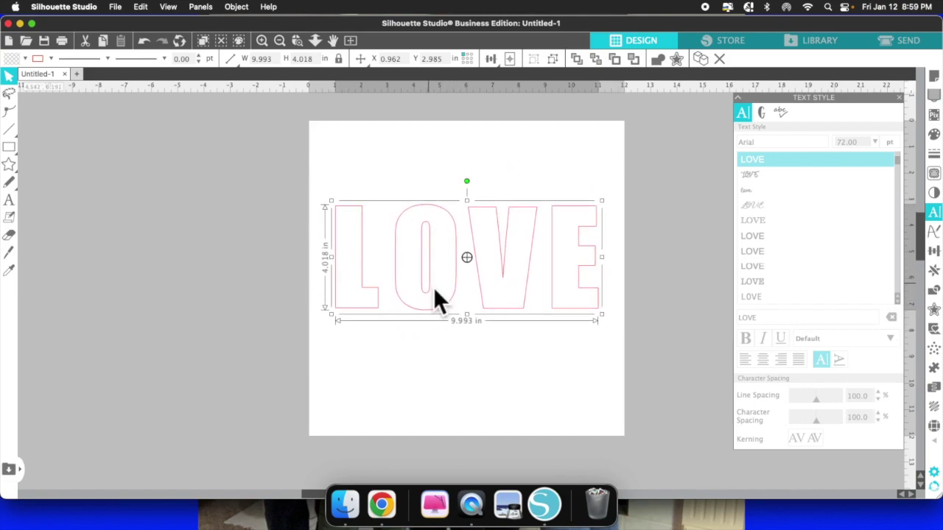
{"action": "left_click", "coordinate": [457, 370]}
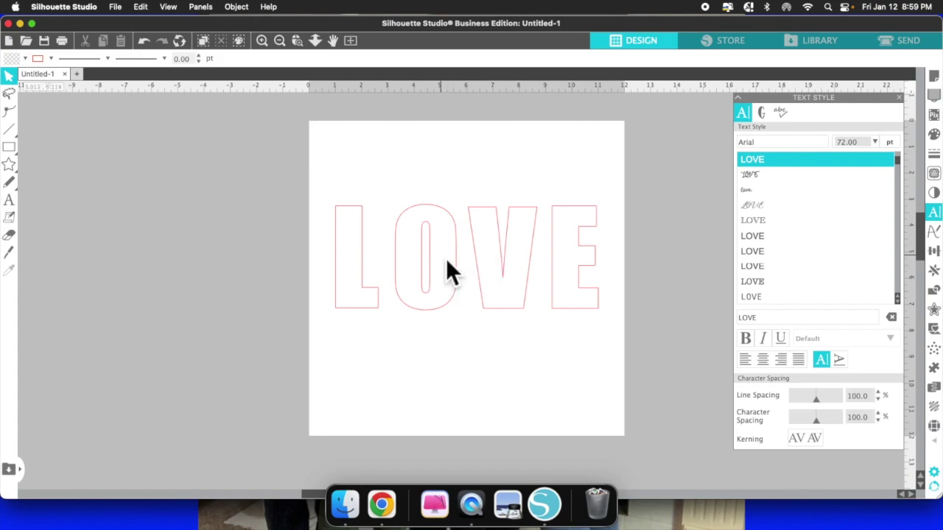
Step: Enlarge the grouped LOVE design to about 11.37 in wide and 4.75 in high, nearly filling the page width
{"action": "left_click", "coordinate": [442, 269]}
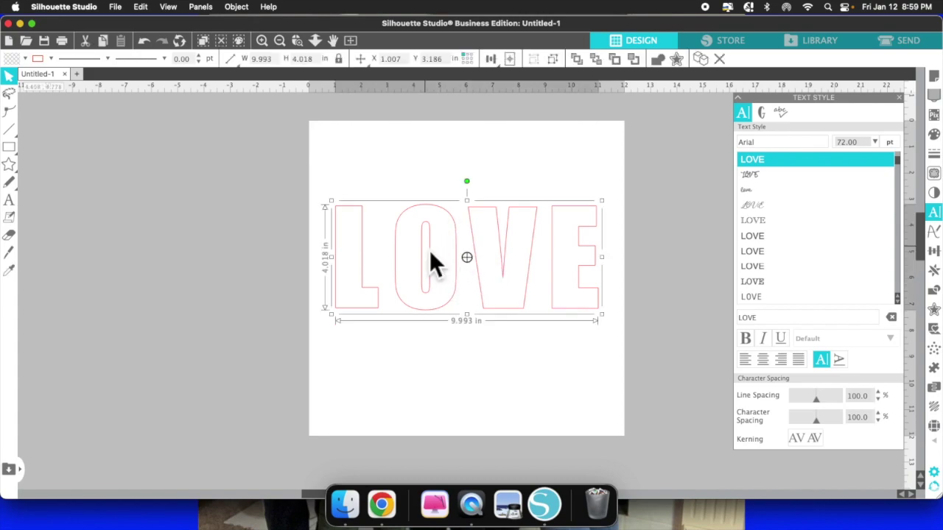
{"action": "left_click_drag", "start_coordinate": [604, 201], "coordinate": [619, 193]}
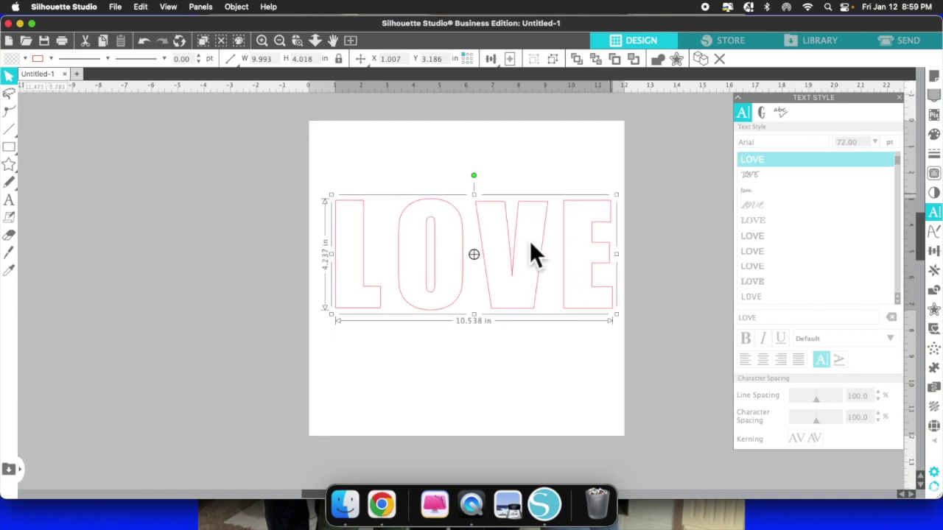
{"action": "left_click_drag", "start_coordinate": [335, 319], "coordinate": [318, 326]}
{"action": "left_click_drag", "start_coordinate": [618, 324], "coordinate": [623, 329]}
{"action": "left_click_drag", "start_coordinate": [471, 329], "coordinate": [472, 333]}
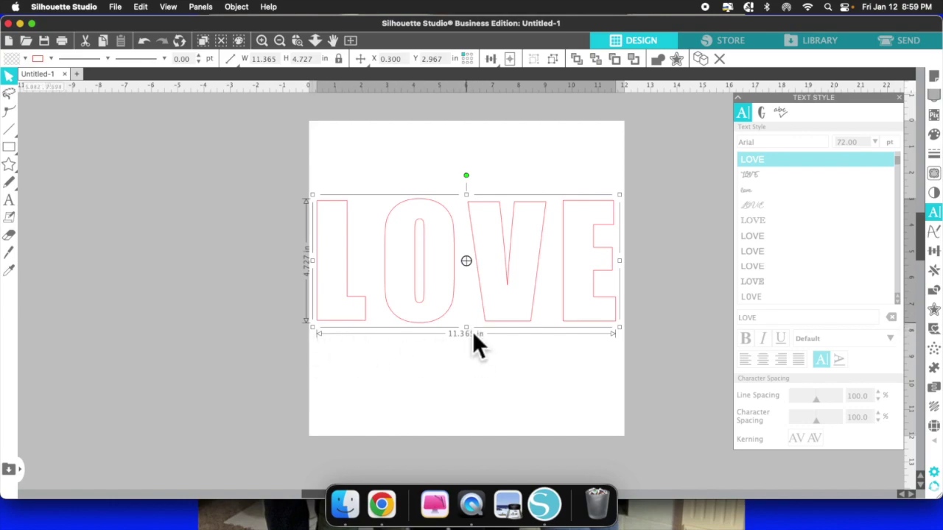
{"action": "left_click_drag", "start_coordinate": [472, 330], "coordinate": [472, 331]}
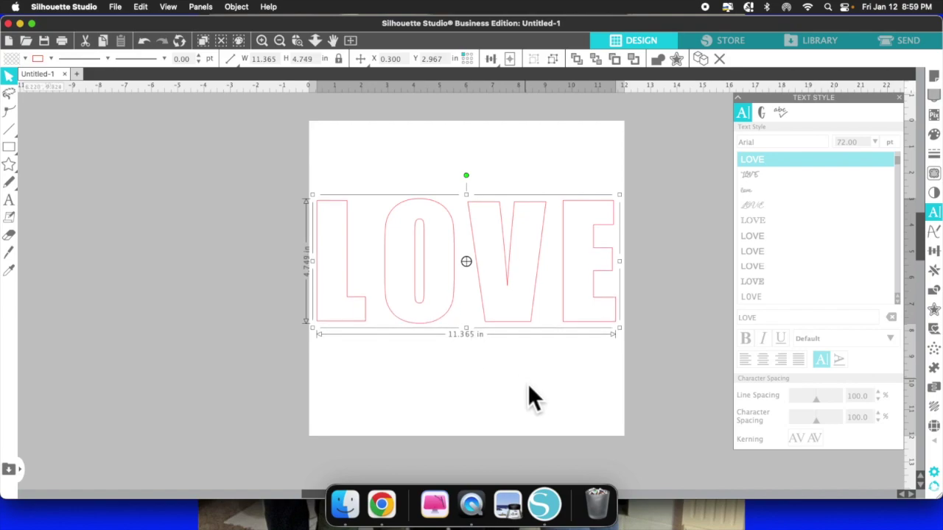
{"action": "left_click", "coordinate": [560, 402]}
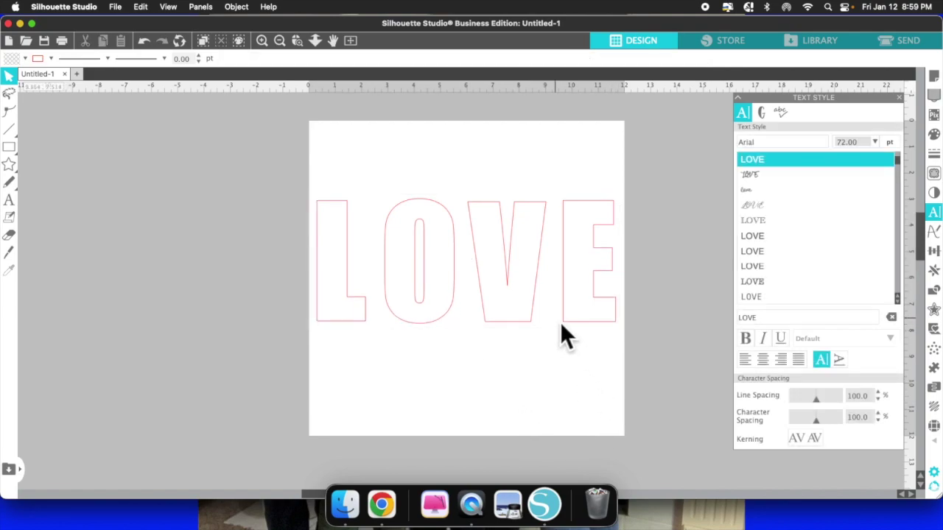
Step: Ungroup the enlarged LOVE design into separate letters
{"action": "left_click", "coordinate": [467, 261]}
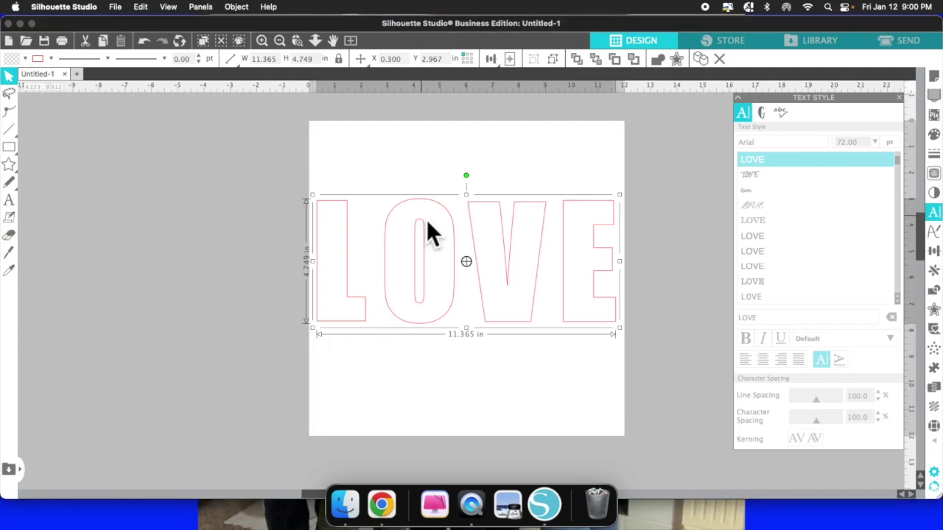
{"action": "left_click", "coordinate": [470, 177]}
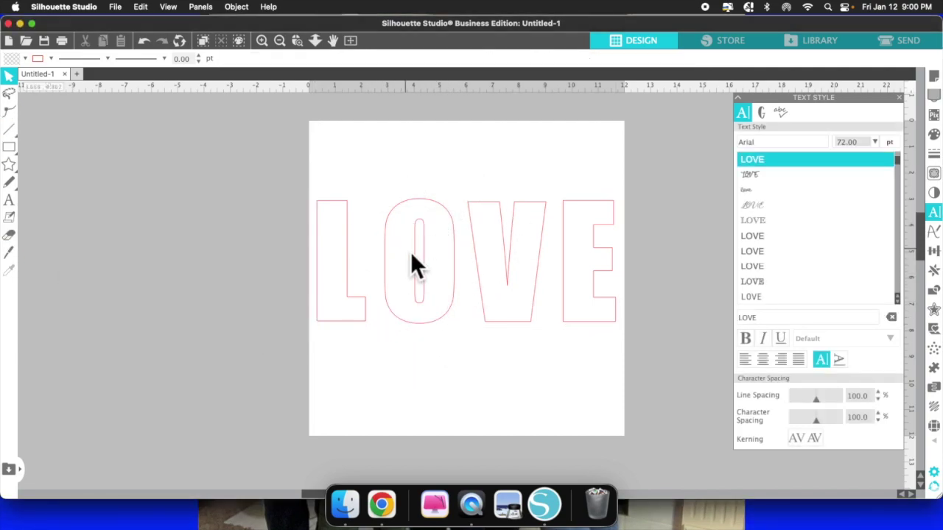
{"action": "left_click", "coordinate": [360, 221]}
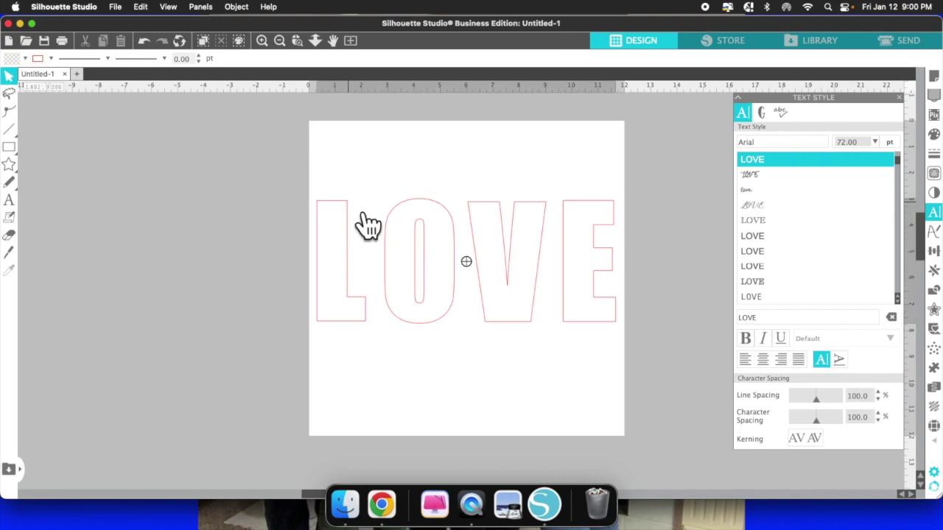
{"action": "left_click", "coordinate": [312, 197]}
{"action": "left_click", "coordinate": [318, 195]}
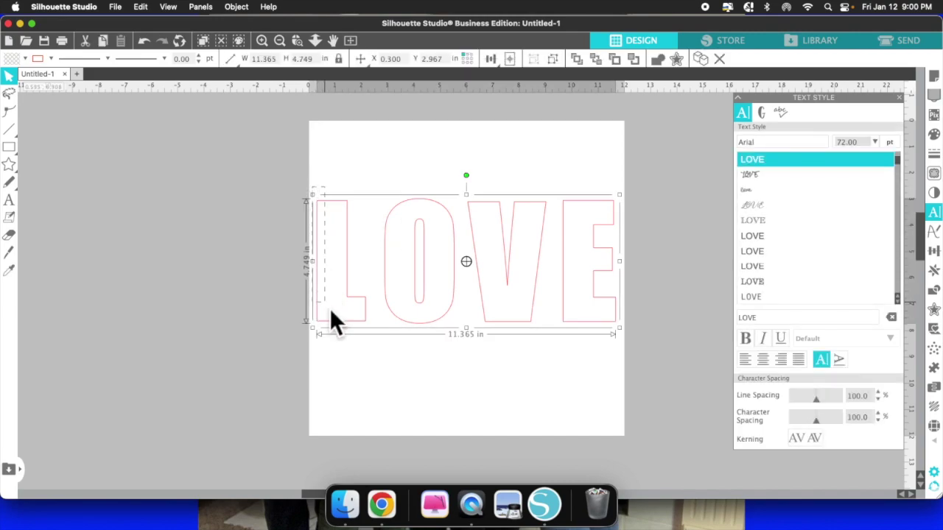
{"action": "left_click_drag", "start_coordinate": [332, 338], "coordinate": [623, 361]}
{"action": "left_click_drag", "start_coordinate": [624, 359], "coordinate": [624, 359]}
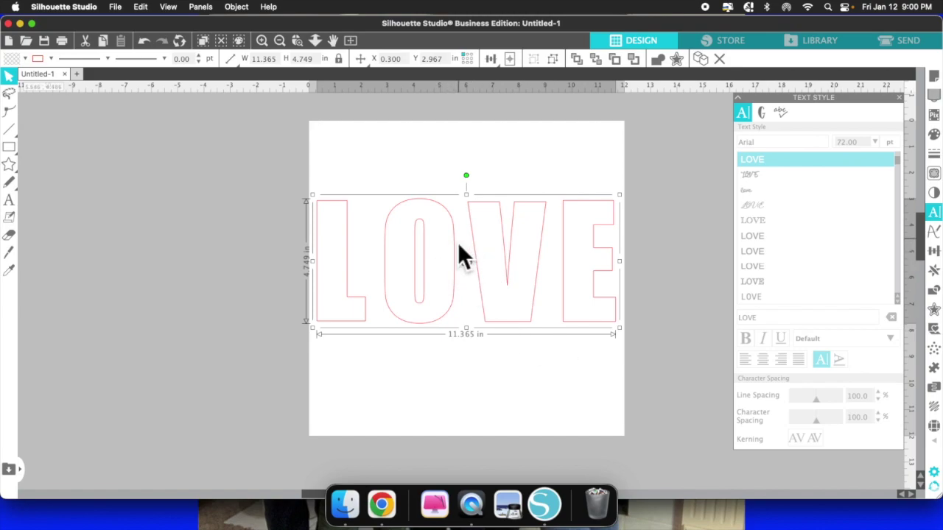
{"action": "right_click", "coordinate": [455, 240]}
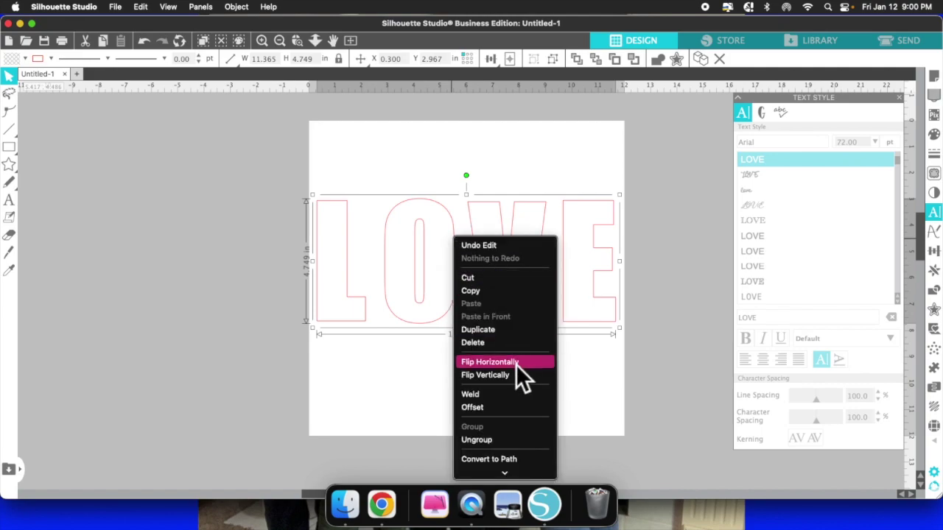
{"action": "left_click", "coordinate": [500, 440]}
{"action": "left_click", "coordinate": [556, 402]}
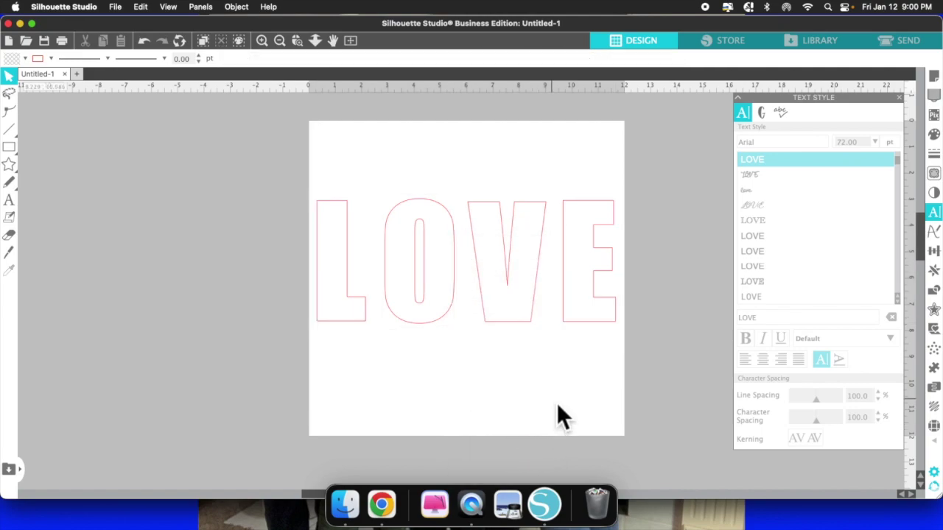
Step: Move the O off the page, left of the L, to about X -4.81 in and Y 2.32 in
{"action": "left_click", "coordinate": [436, 278]}
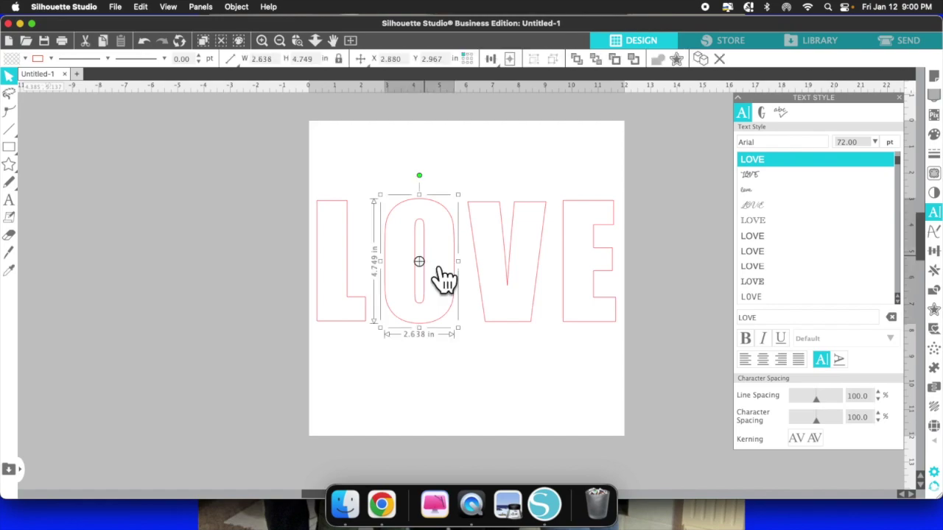
{"action": "left_click_drag", "start_coordinate": [444, 251], "coordinate": [229, 223]}
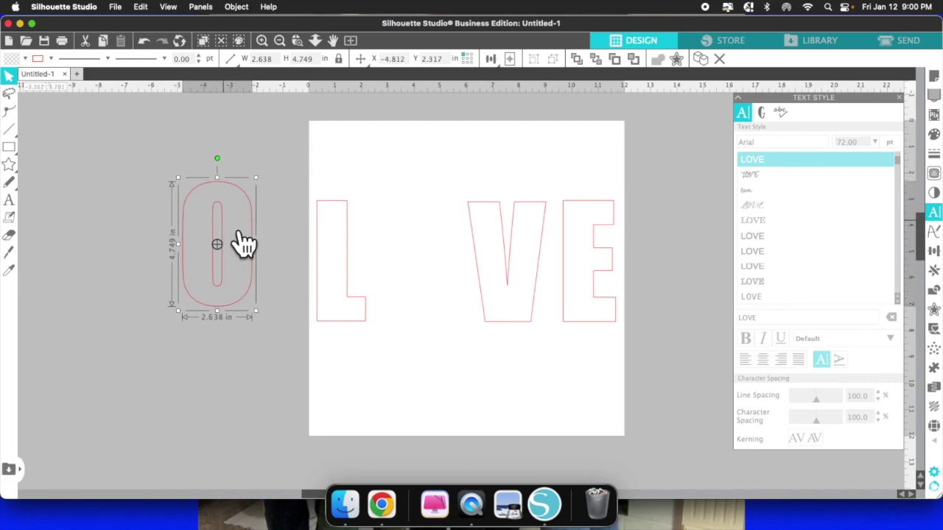
Step: Draw a large upright heart shape in the gap between the L and the V, overlapping both letters
{"action": "mouse_move", "coordinate": [29, 221]}
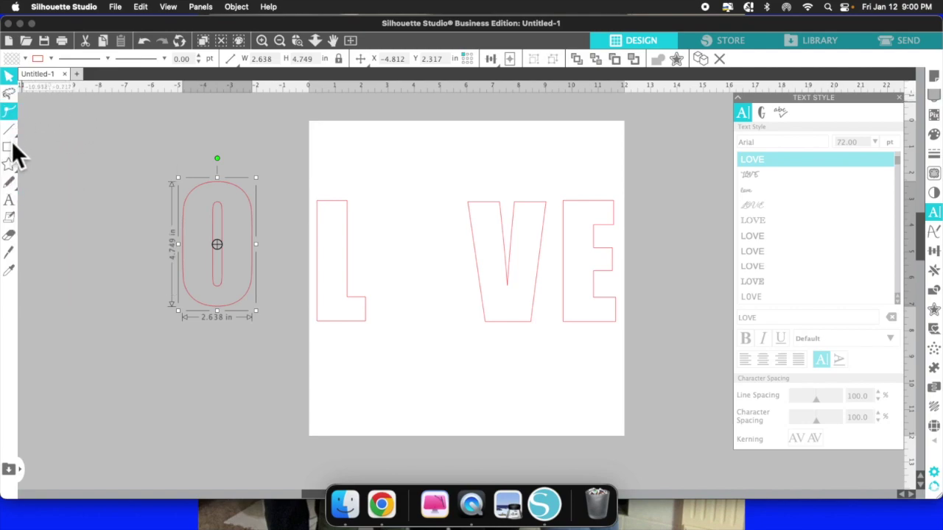
{"action": "mouse_move", "coordinate": [9, 165]}
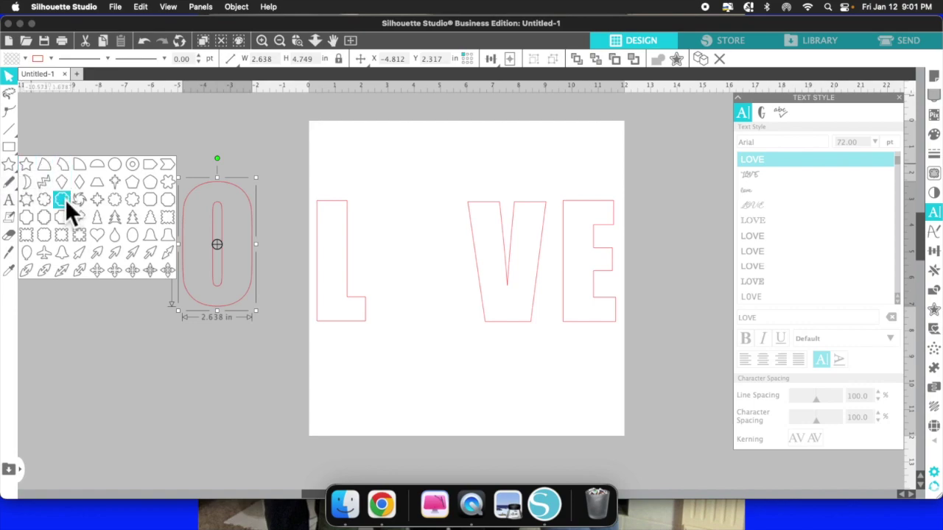
{"action": "left_click", "coordinate": [101, 240]}
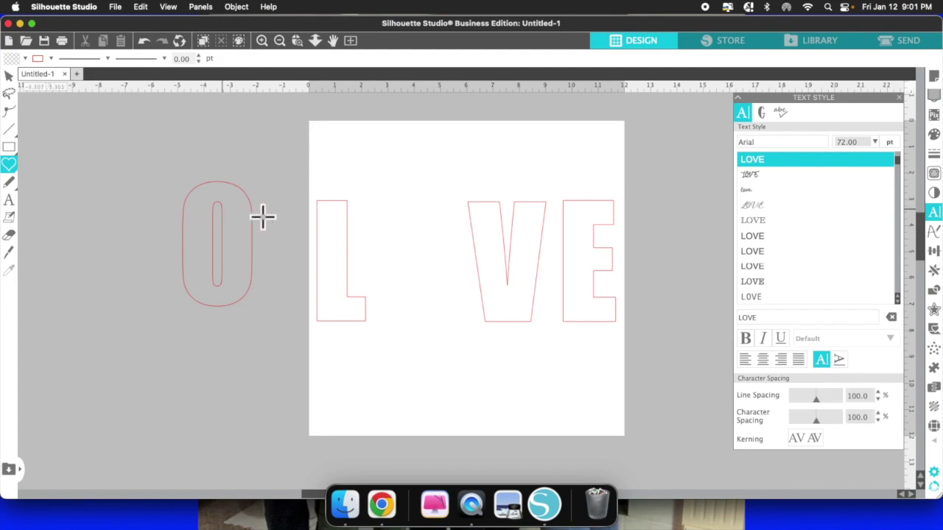
{"action": "left_click", "coordinate": [422, 213]}
{"action": "left_click_drag", "start_coordinate": [421, 212], "coordinate": [404, 291]}
{"action": "mouse_move", "coordinate": [403, 293]}
{"action": "left_mouse_down"}
{"action": "mouse_move", "coordinate": [417, 318]}
{"action": "mouse_move", "coordinate": [403, 308]}
{"action": "mouse_move", "coordinate": [411, 308]}
{"action": "left_mouse_up"}
Step: Draw two small hearts below the large one, an upside-down one about 1.85 by 1.78 in and a tilted one about 1.65 by 1.68 in
{"action": "left_click_drag", "start_coordinate": [450, 360], "coordinate": [450, 331]}
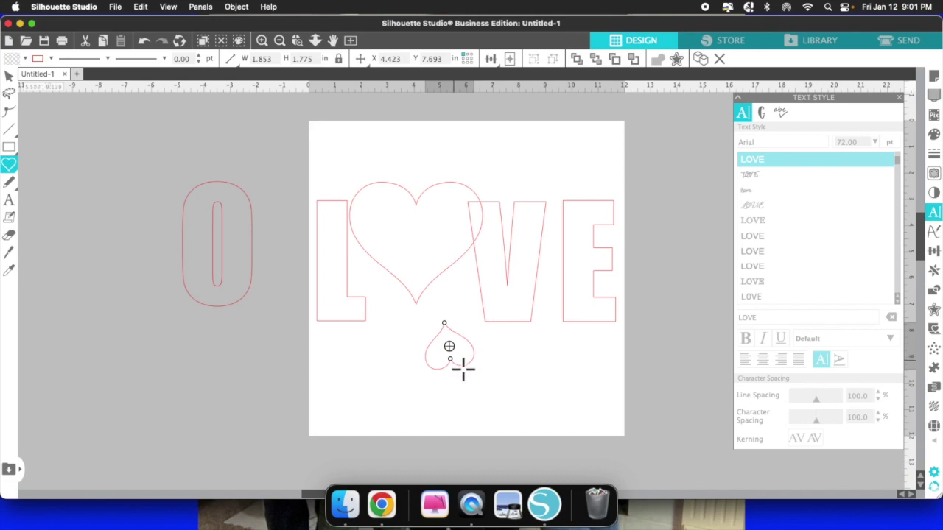
{"action": "left_click_drag", "start_coordinate": [455, 359], "coordinate": [458, 359]}
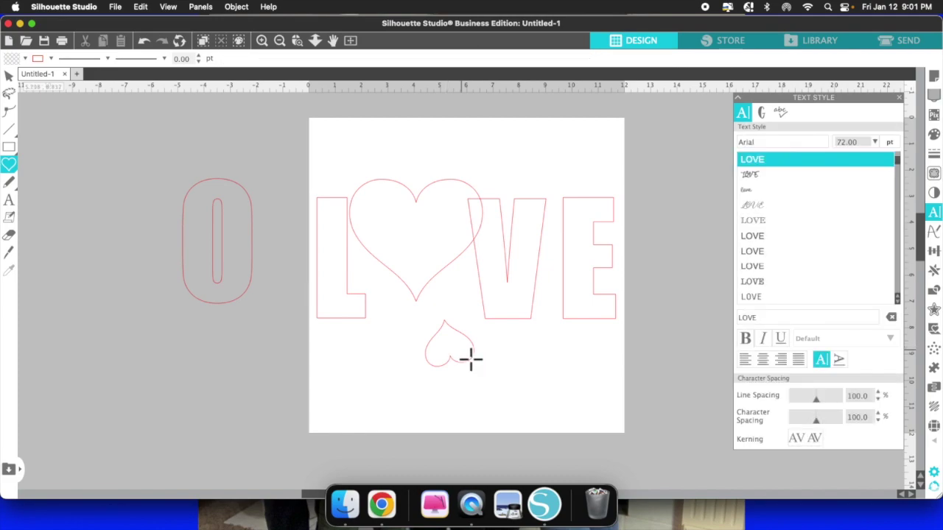
{"action": "mouse_move", "coordinate": [471, 360]}
{"action": "left_mouse_down"}
{"action": "mouse_move", "coordinate": [332, 301]}
{"action": "mouse_move", "coordinate": [311, 337]}
{"action": "mouse_move", "coordinate": [444, 331]}
{"action": "mouse_move", "coordinate": [456, 361]}
{"action": "left_mouse_up"}
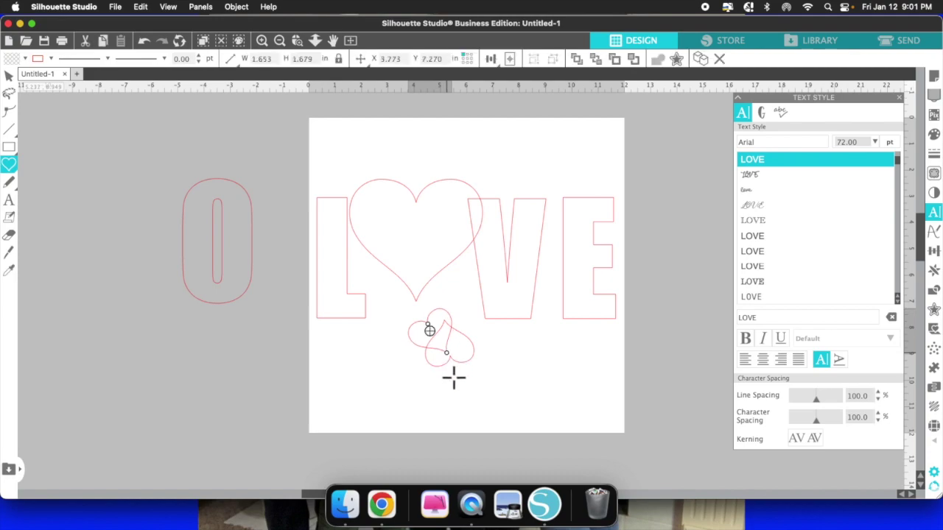
Step: Delete the small upside-down heart below the large heart
{"action": "left_click", "coordinate": [9, 201]}
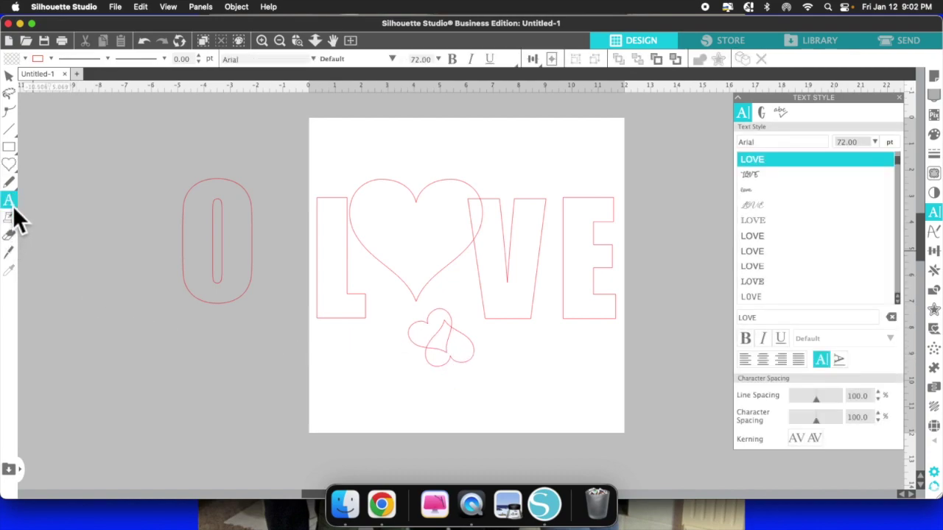
{"action": "key", "text": "v"}
{"action": "left_click", "coordinate": [451, 340]}
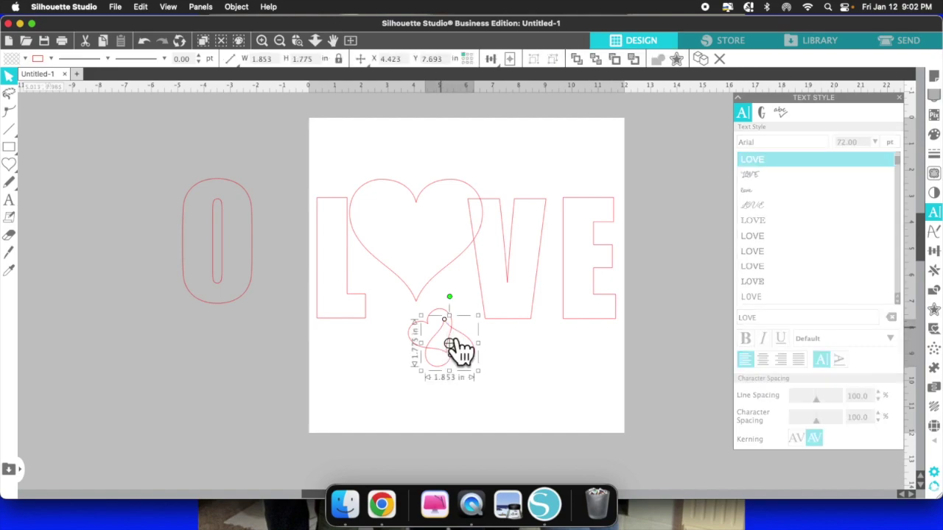
{"action": "left_click", "coordinate": [452, 344]}
{"action": "scroll", "coordinate": [459, 349], "scroll_direction": "down", "scroll_amount": 1}
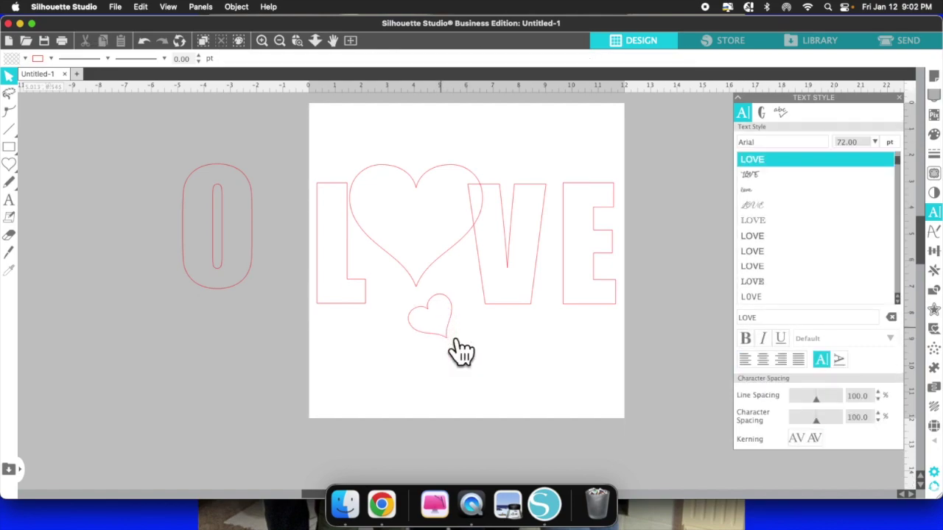
Step: Delete the small tilted heart below the large heart
{"action": "left_click", "coordinate": [436, 320]}
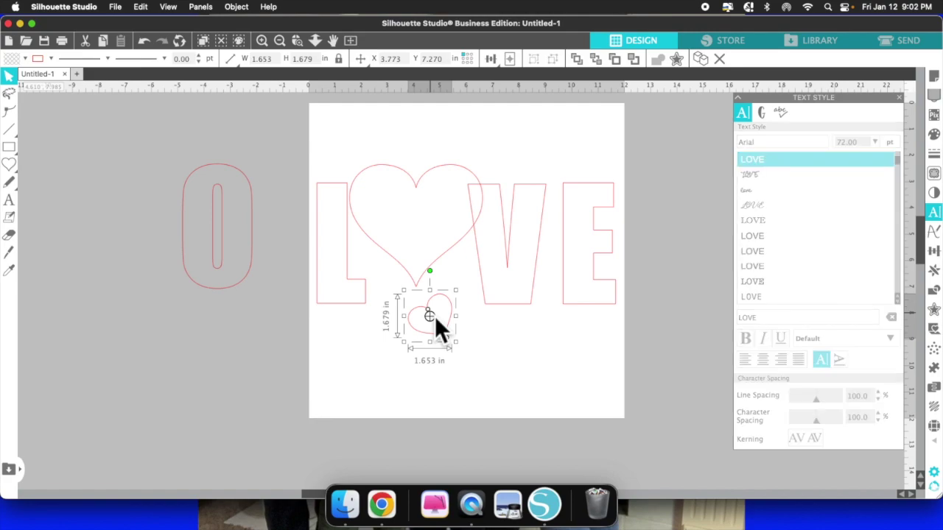
{"action": "key", "text": "Delete"}
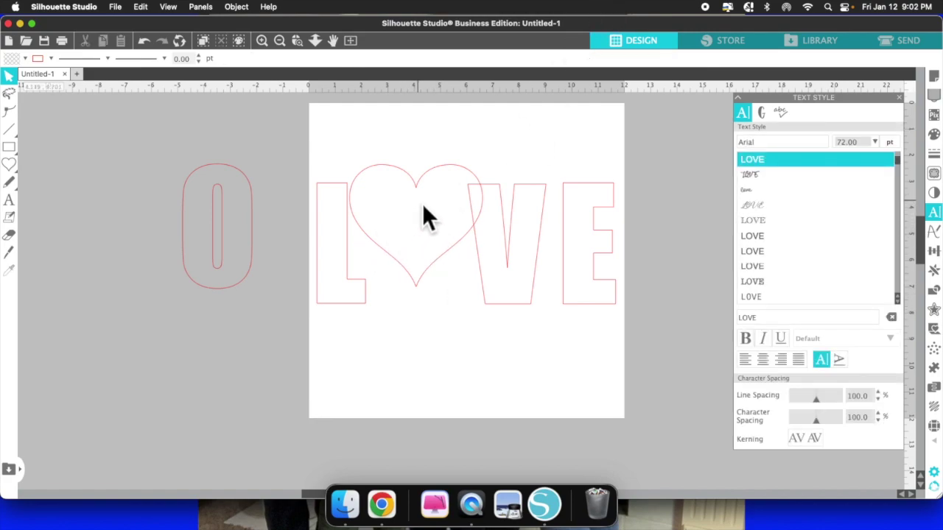
Step: Shrink the large heart proportionally to about 4.03 by 3.71 in so it fits in the gap between the L and the V
{"action": "left_click", "coordinate": [442, 199]}
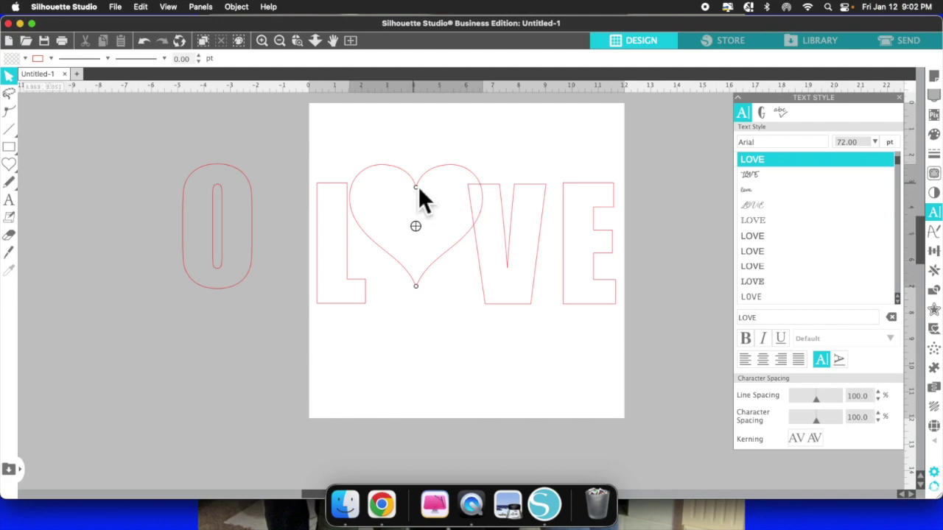
{"action": "left_click", "coordinate": [453, 185]}
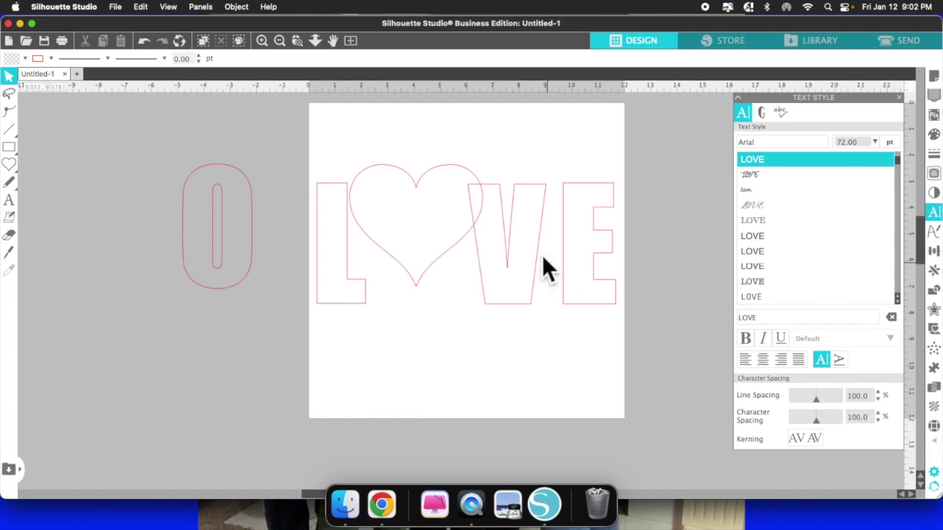
{"action": "left_click", "coordinate": [452, 194]}
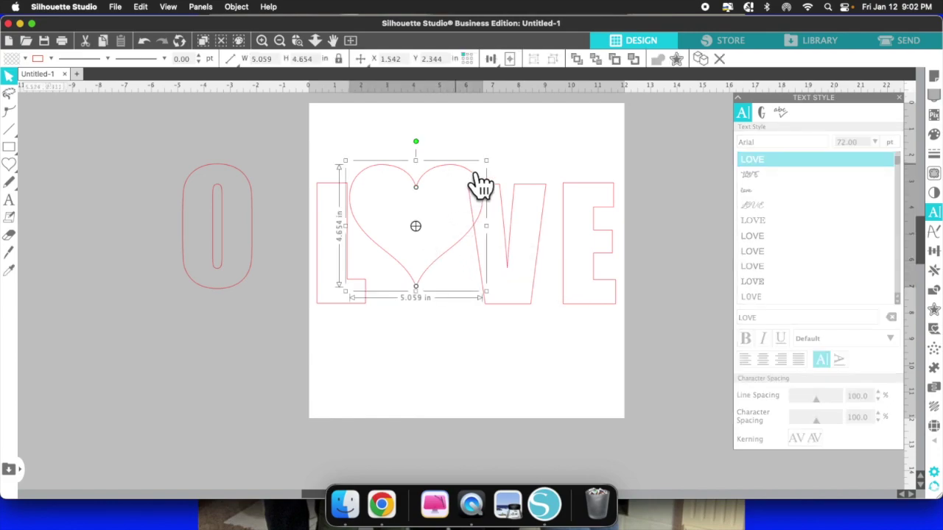
{"action": "left_click_drag", "start_coordinate": [486, 160], "coordinate": [464, 179]}
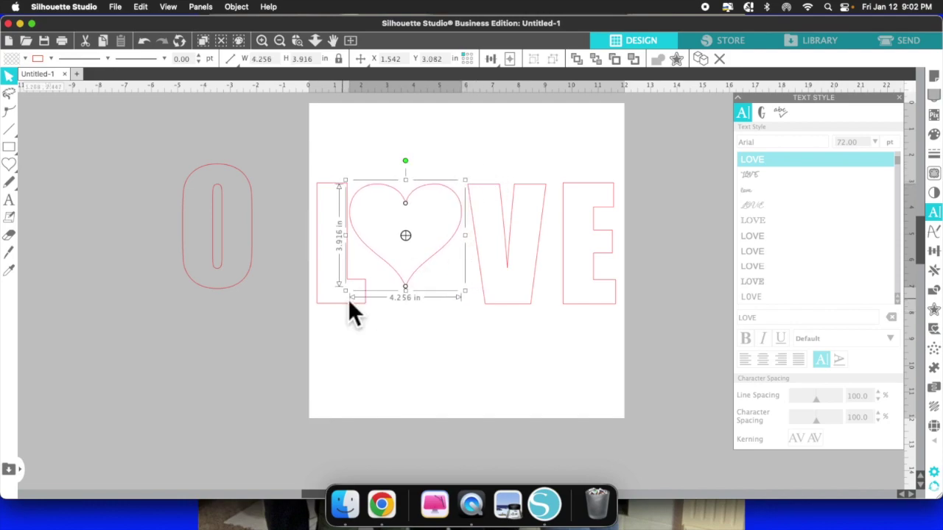
{"action": "left_click_drag", "start_coordinate": [347, 295], "coordinate": [358, 293]}
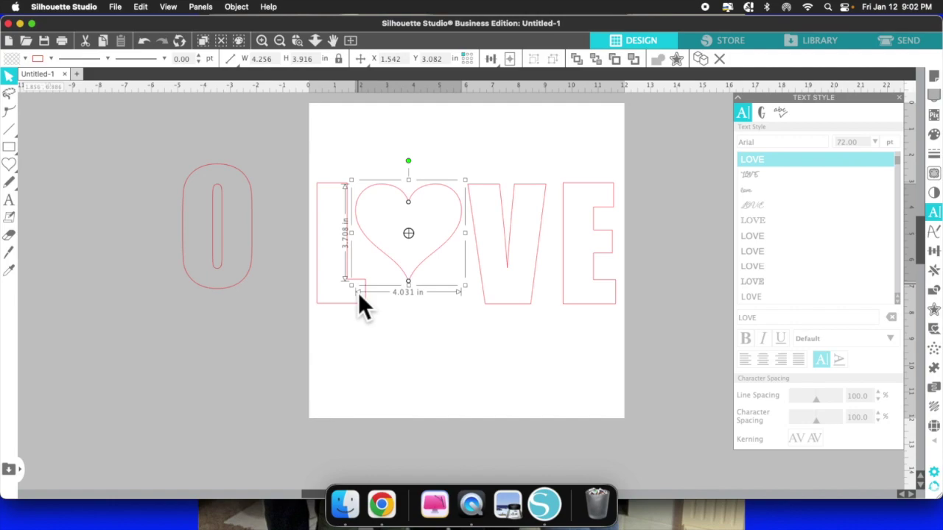
{"action": "left_click", "coordinate": [436, 327]}
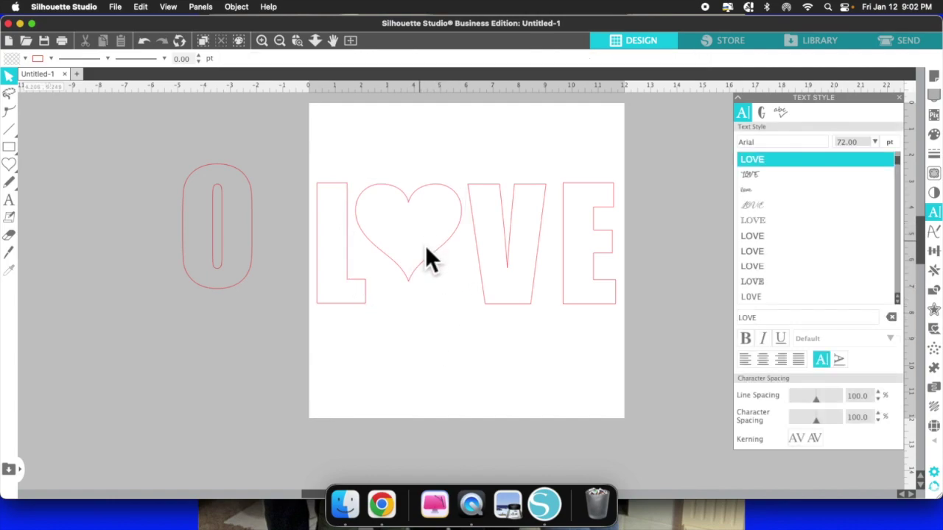
Step: Move the heart down to sit vertically between the L and the V, at about X 1.84 in and Y 3.40 in
{"action": "left_click", "coordinate": [434, 266]}
{"action": "left_click_drag", "start_coordinate": [448, 275], "coordinate": [451, 282]}
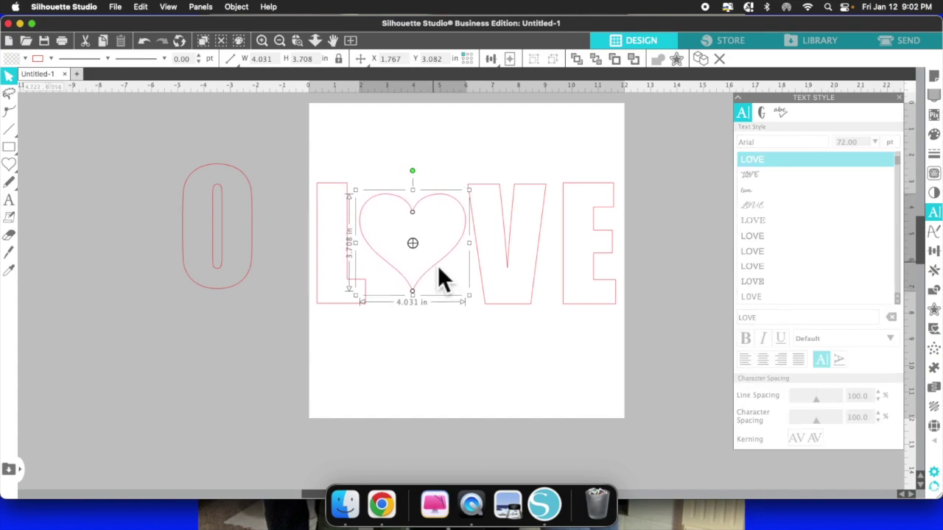
{"action": "left_click_drag", "start_coordinate": [438, 268], "coordinate": [438, 278]}
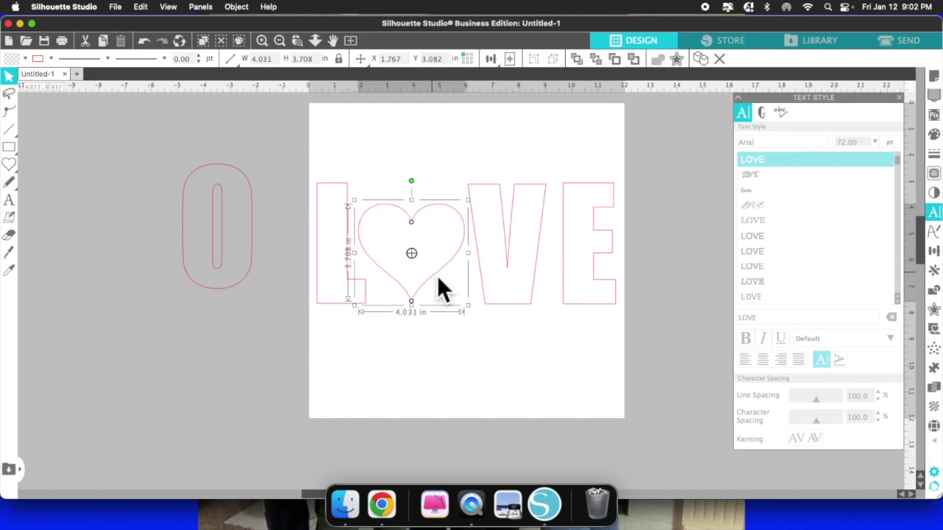
{"action": "left_click", "coordinate": [483, 358]}
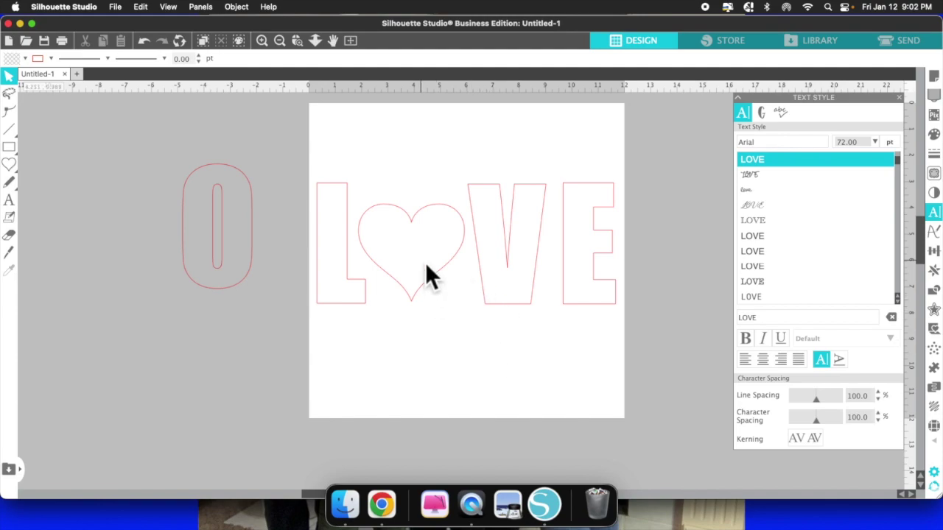
{"action": "left_click", "coordinate": [440, 281]}
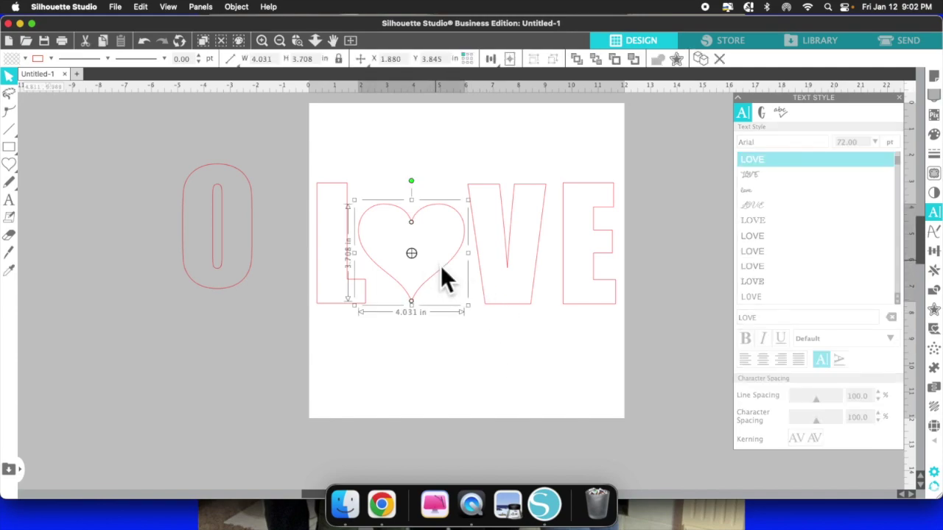
{"action": "left_click_drag", "start_coordinate": [456, 282], "coordinate": [441, 256]}
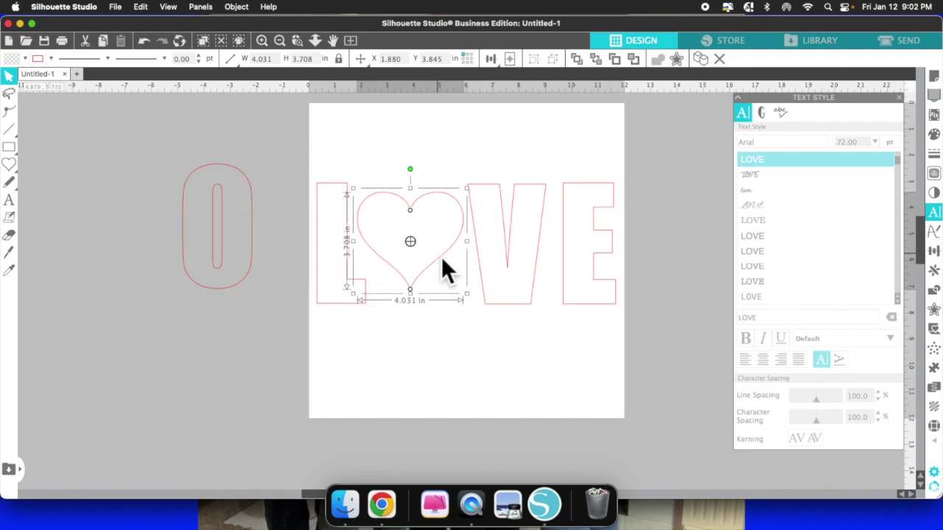
{"action": "left_click", "coordinate": [469, 346]}
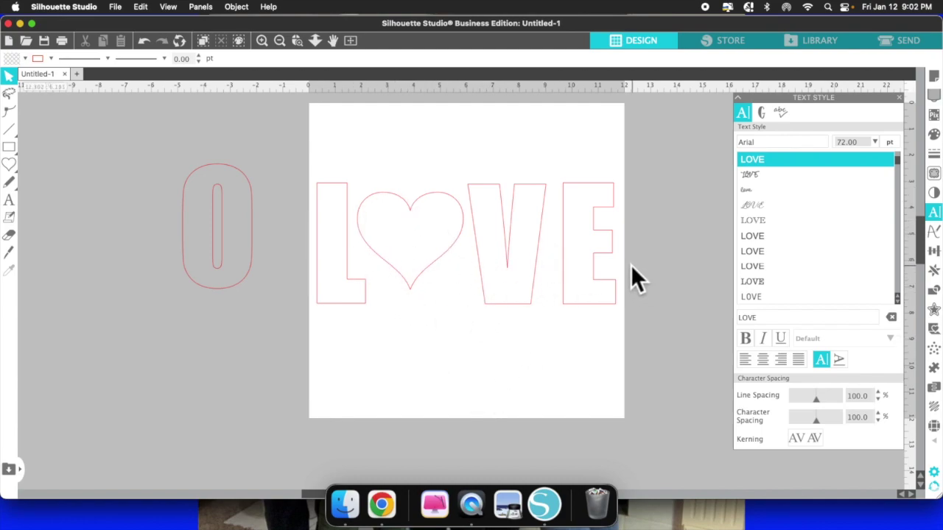
Step: Nudge the E slightly right to about X 9.69 in, and nudge the V slightly right, away from the heart
{"action": "left_click", "coordinate": [594, 307]}
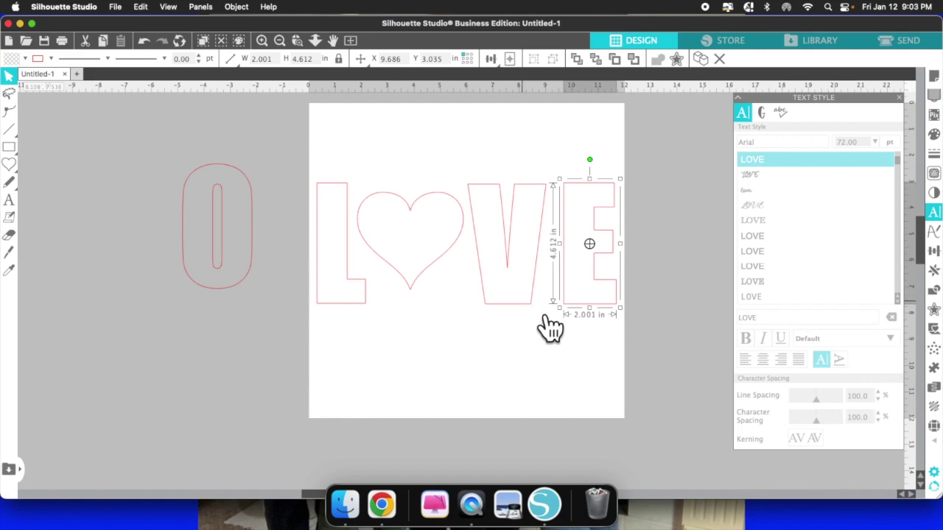
{"action": "left_click", "coordinate": [519, 308]}
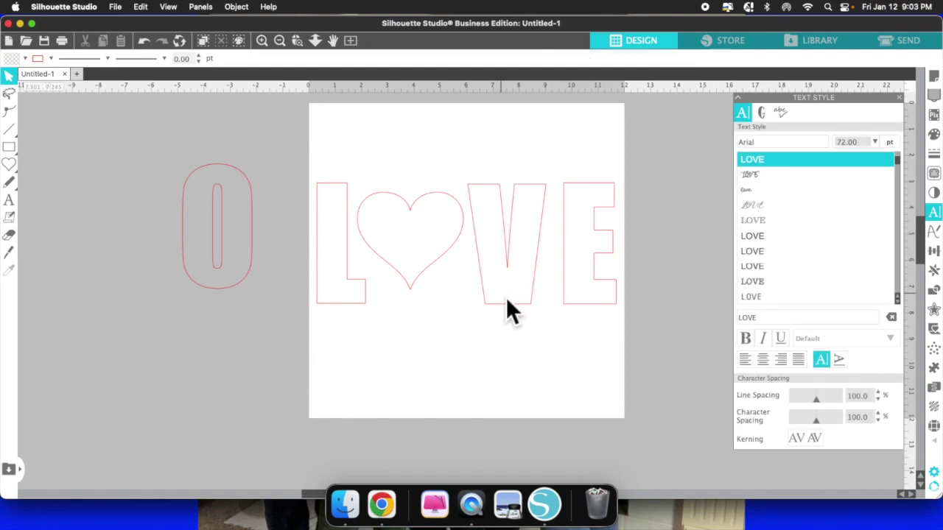
{"action": "left_click", "coordinate": [510, 324]}
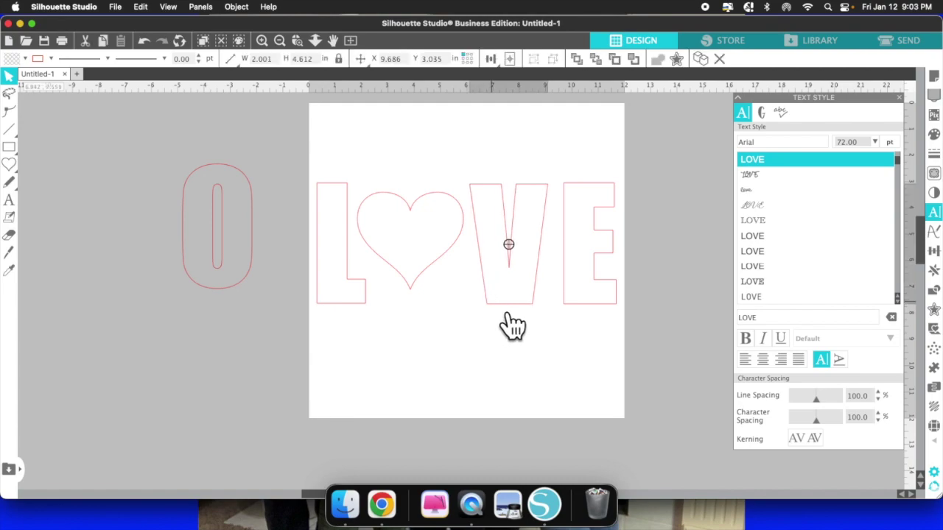
{"action": "left_click", "coordinate": [442, 298]}
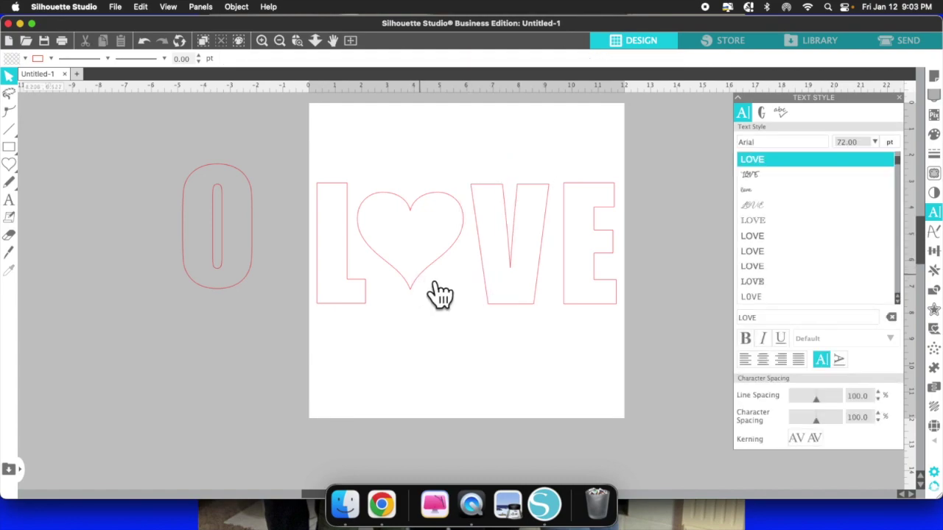
Step: Nudge the heart slightly right to even out its spacing between the L and the V
{"action": "left_click", "coordinate": [430, 268]}
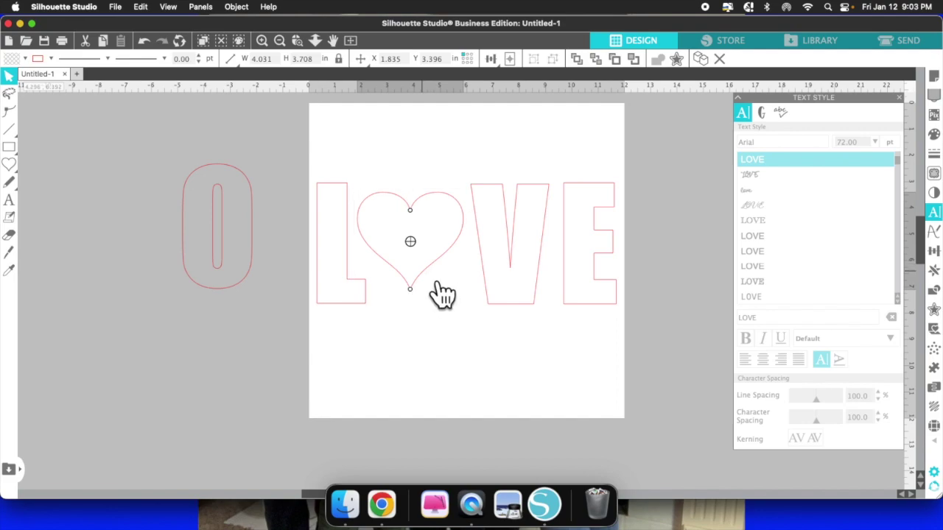
{"action": "key", "text": "Right"}
{"action": "key", "text": "Right"}
{"action": "key", "text": "Right"}
{"action": "key", "text": "Right"}
{"action": "key", "text": "Right"}
Step: Nudge the L slightly left to about X 0.28 in, leaving its points unedited
{"action": "left_click", "coordinate": [377, 313]}
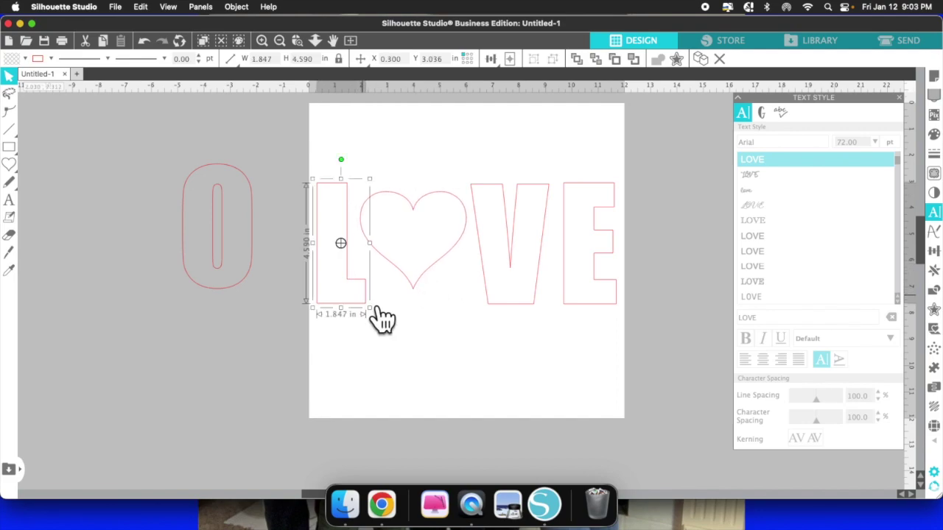
{"action": "double_click", "coordinate": [367, 302]}
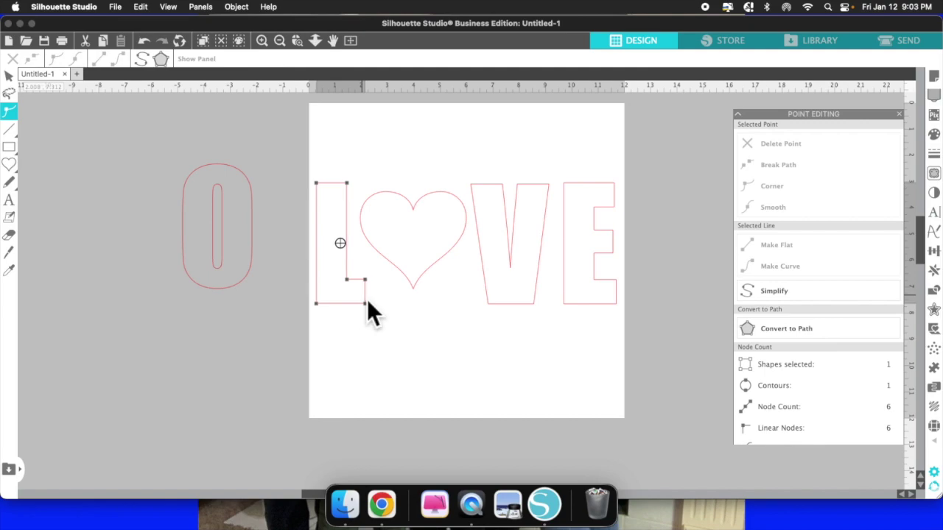
{"action": "left_click", "coordinate": [471, 357]}
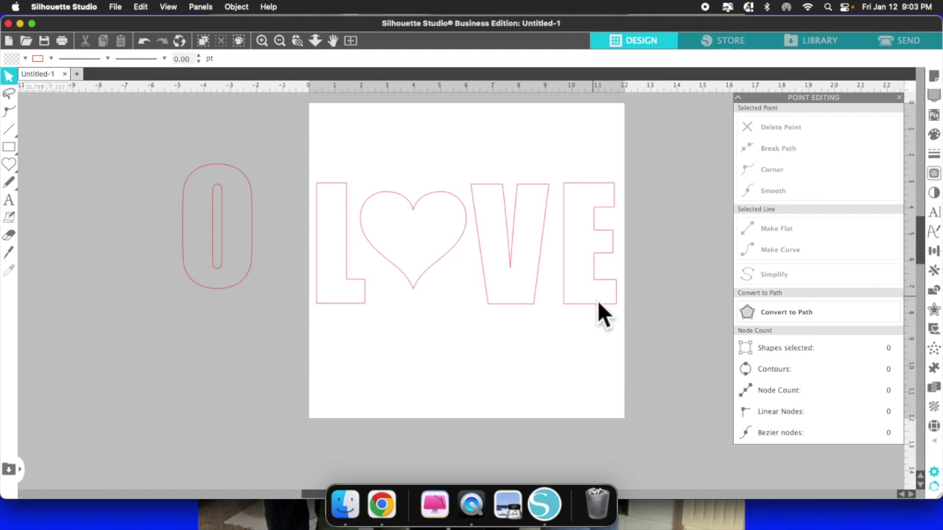
Step: Move the E closer to the V, to about X 9.51 in and Y 3.06 in
{"action": "left_click", "coordinate": [610, 315]}
{"action": "left_click_drag", "start_coordinate": [611, 324], "coordinate": [592, 304]}
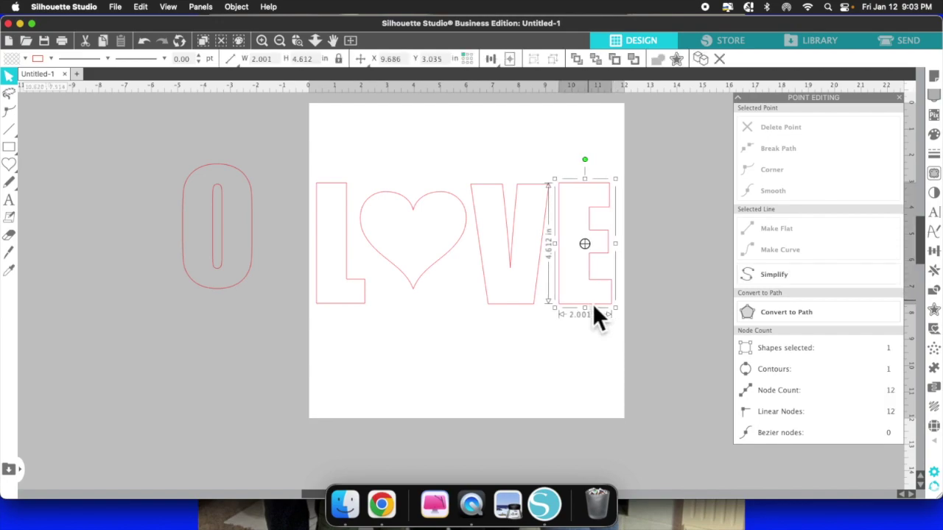
{"action": "left_click", "coordinate": [568, 346]}
{"action": "left_click", "coordinate": [572, 340]}
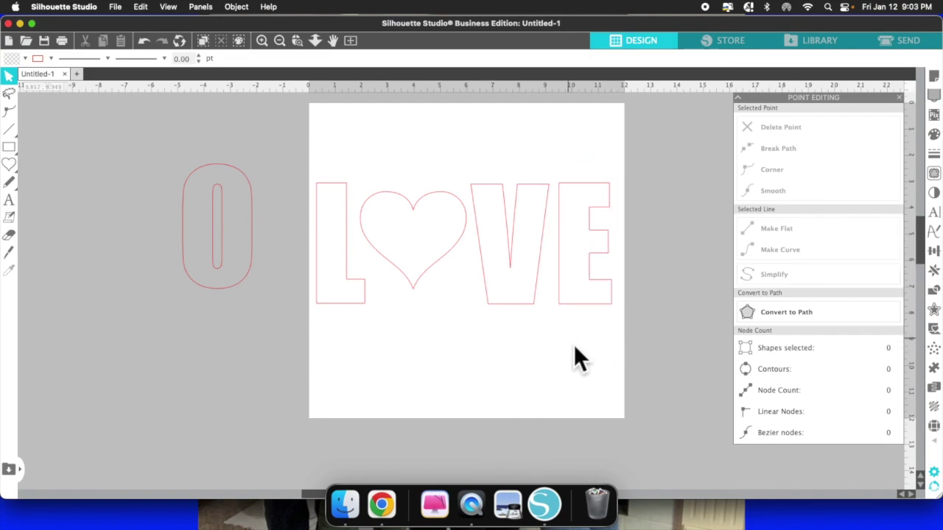
{"action": "left_click", "coordinate": [609, 321]}
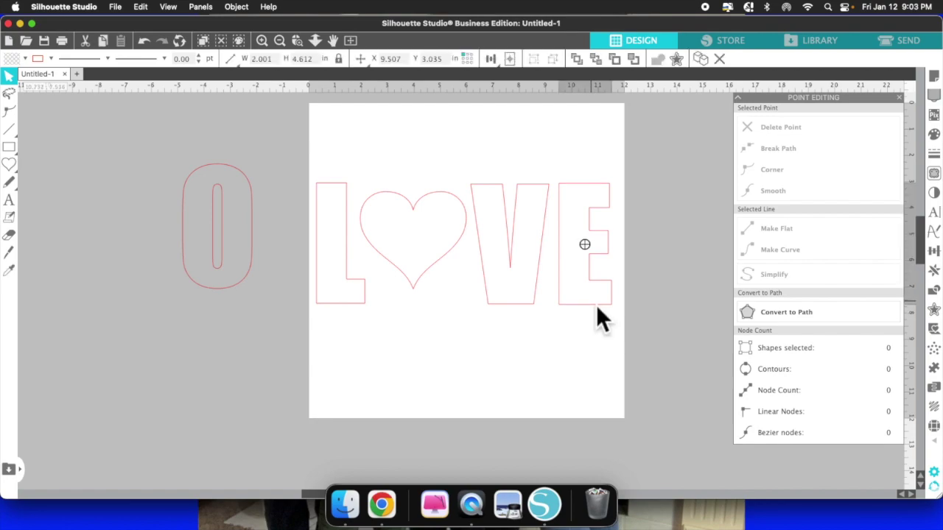
{"action": "left_click", "coordinate": [597, 308]}
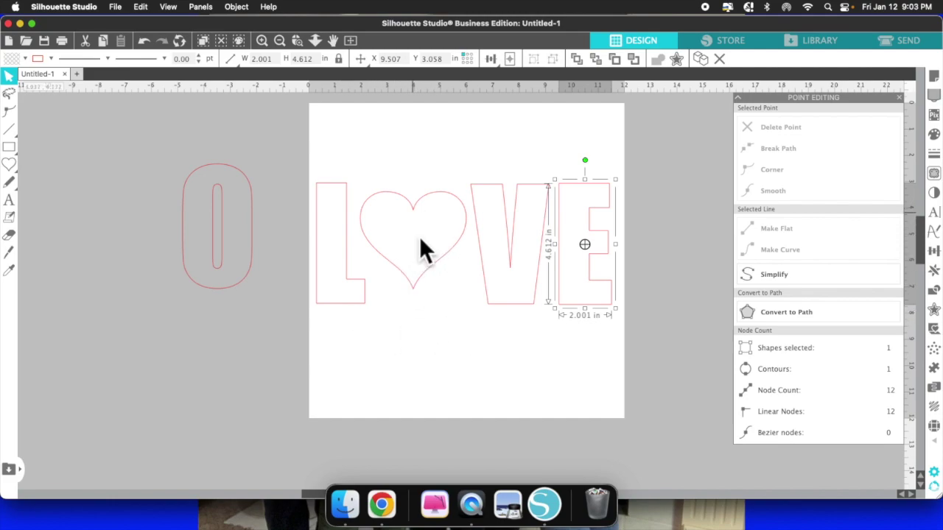
{"action": "left_click", "coordinate": [432, 353]}
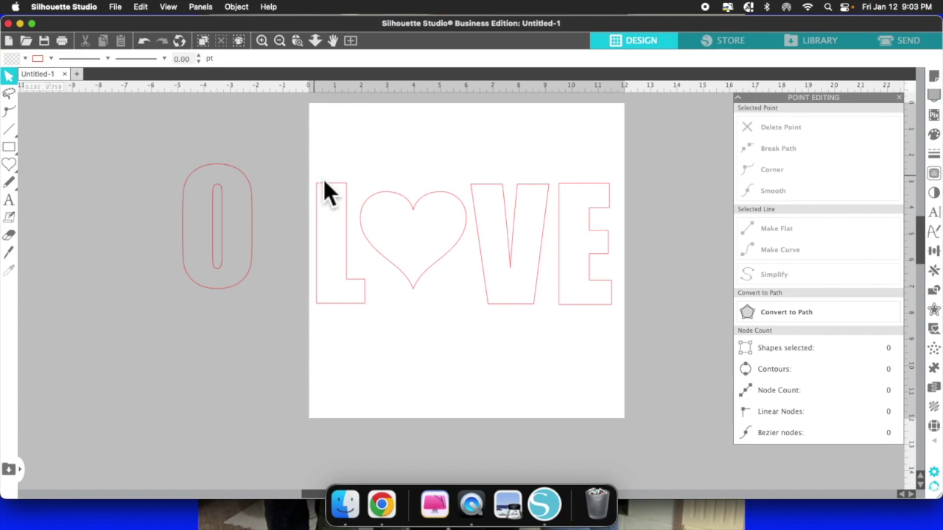
Step: Group the L, heart, V and E, and move the group to about X 0.50 in and Y 3.08 in
{"action": "left_click_drag", "start_coordinate": [317, 197], "coordinate": [627, 345]}
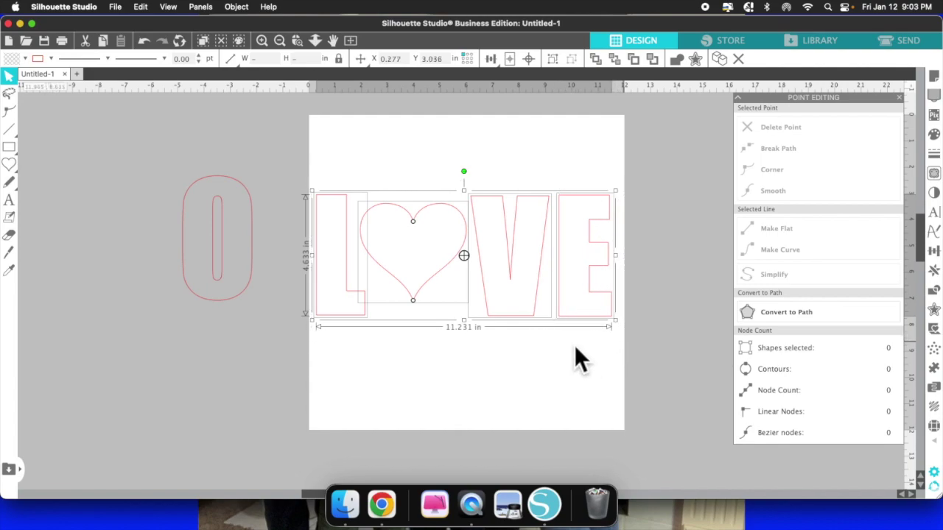
{"action": "right_click", "coordinate": [488, 253]}
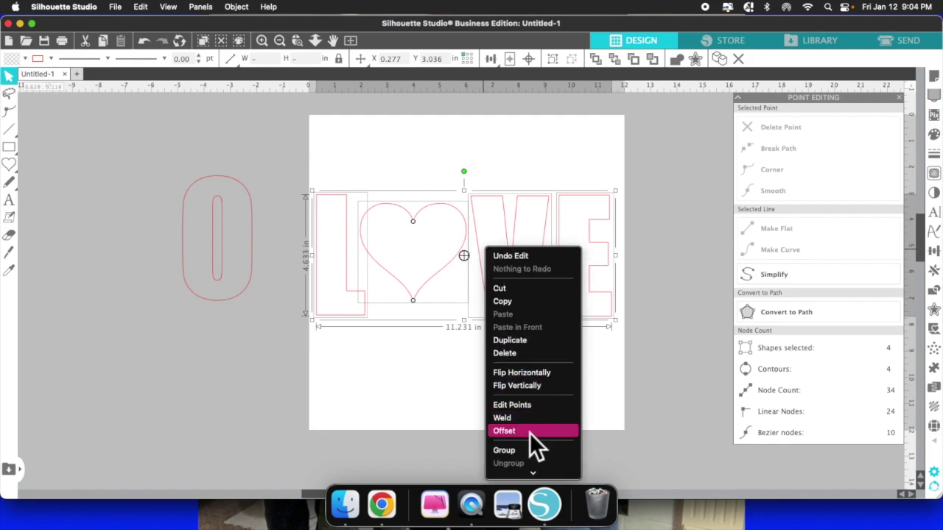
{"action": "scroll", "coordinate": [530, 440], "scroll_direction": "down", "scroll_amount": 3}
{"action": "left_click", "coordinate": [521, 344]}
{"action": "left_click", "coordinate": [489, 361]}
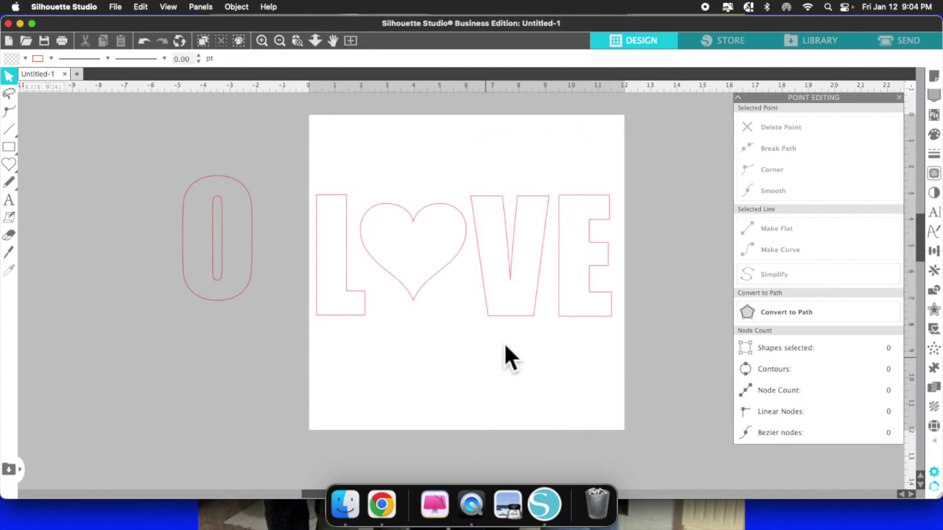
{"action": "left_click", "coordinate": [497, 270]}
{"action": "mouse_move", "coordinate": [488, 263]}
{"action": "left_mouse_down"}
{"action": "mouse_move", "coordinate": [475, 263]}
{"action": "mouse_move", "coordinate": [498, 265]}
{"action": "mouse_move", "coordinate": [488, 254]}
{"action": "left_mouse_up"}
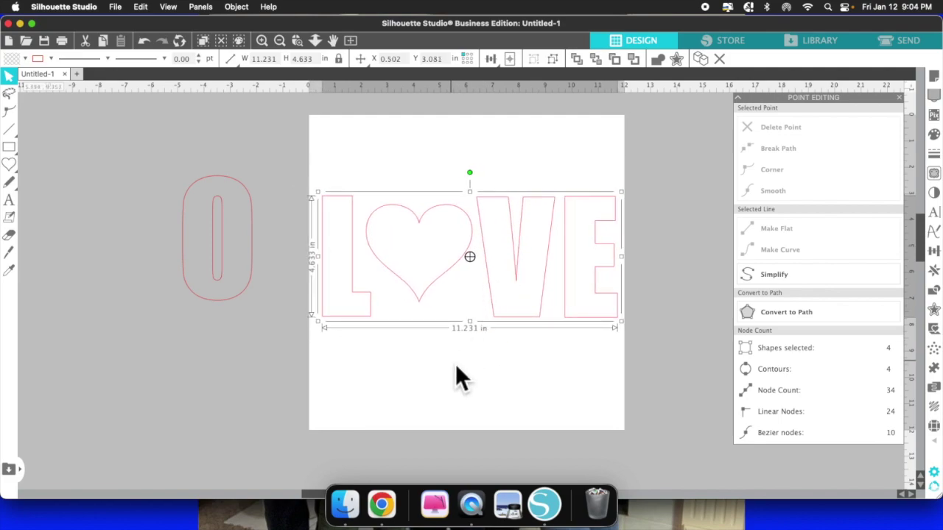
Step: Delete the spare O beside the page and close the Point Editing options
{"action": "left_click", "coordinate": [237, 247]}
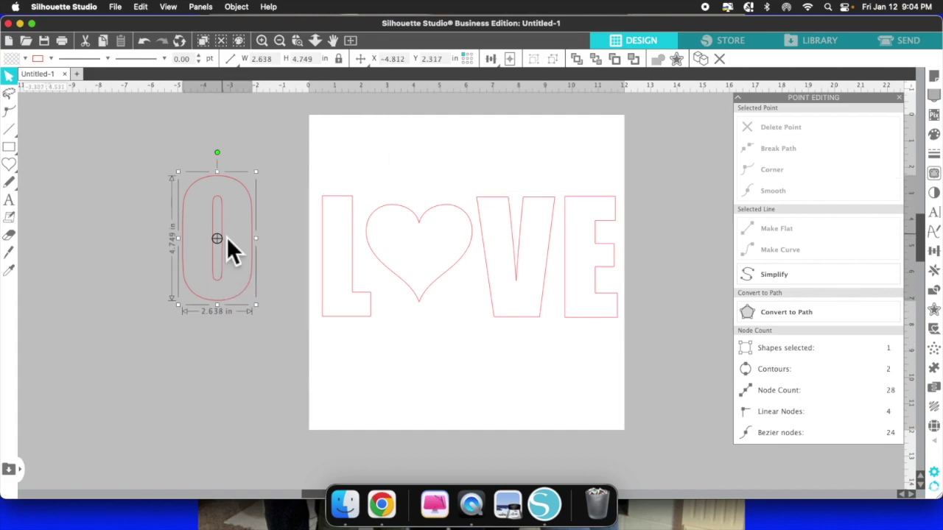
{"action": "key", "text": "Delete"}
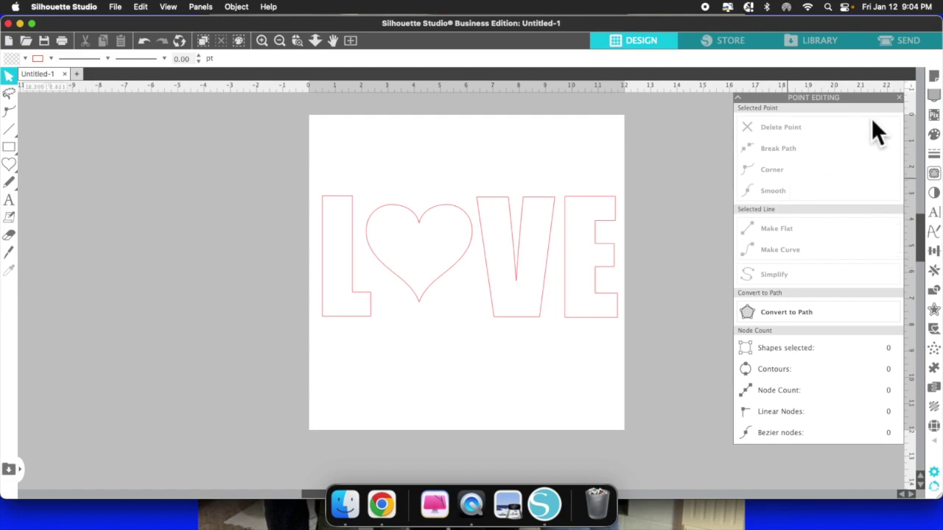
{"action": "left_click", "coordinate": [899, 99]}
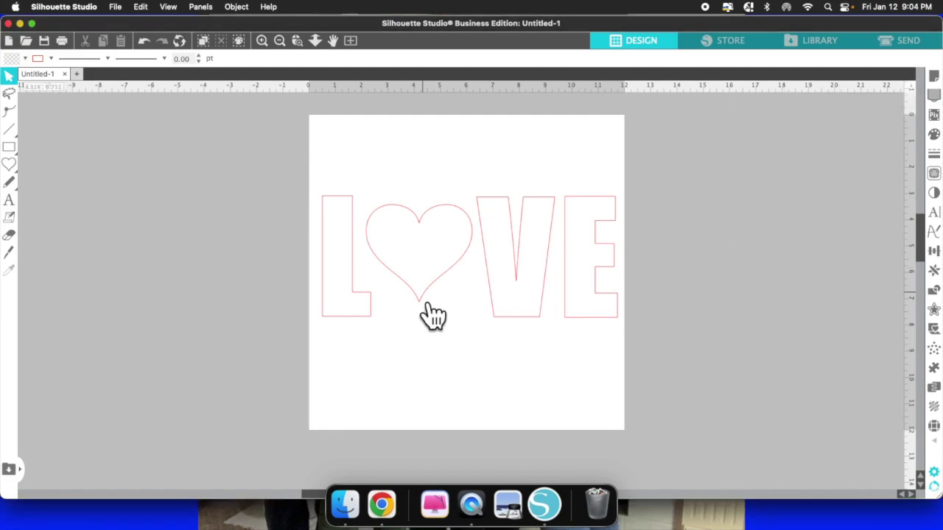
Step: Fill the grouped LOVE design with light pink F7A6AA after trying red, black, grey and magenta, and close the fill options
{"action": "left_click", "coordinate": [402, 281]}
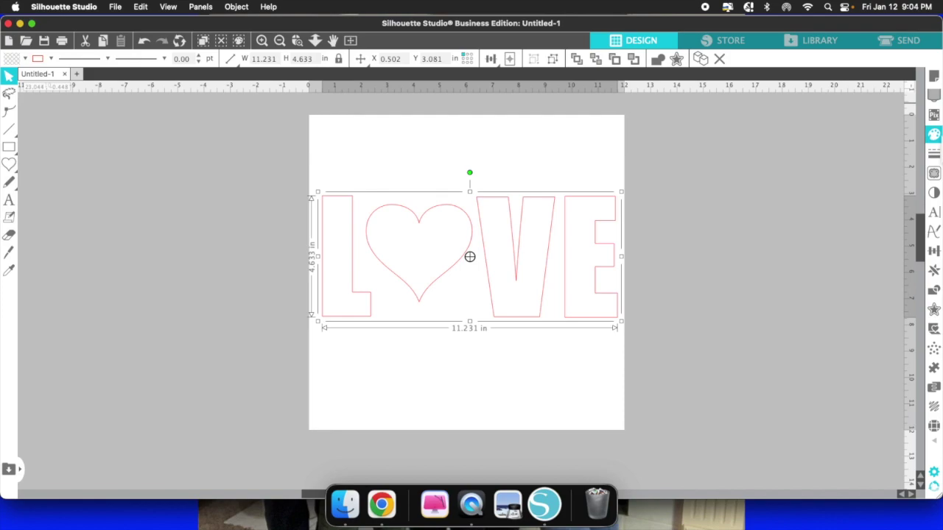
{"action": "left_click", "coordinate": [933, 134]}
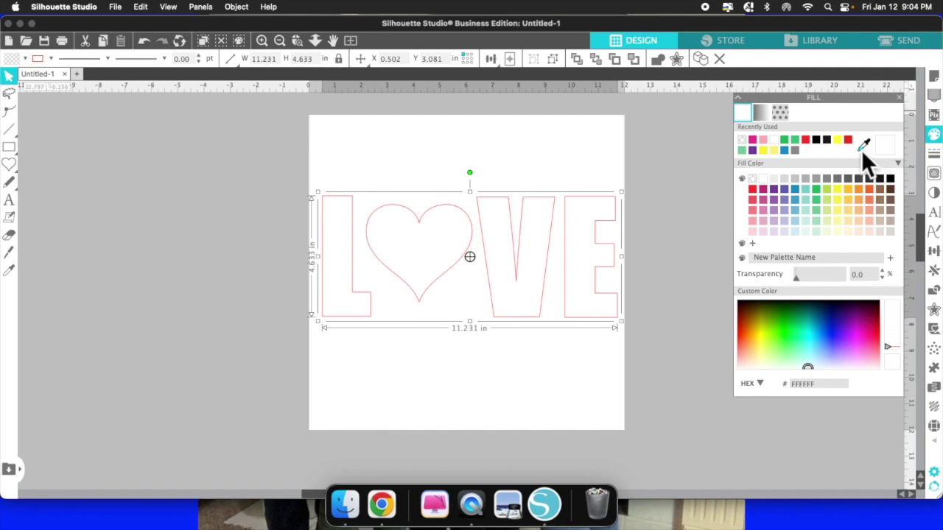
{"action": "left_click", "coordinate": [853, 145]}
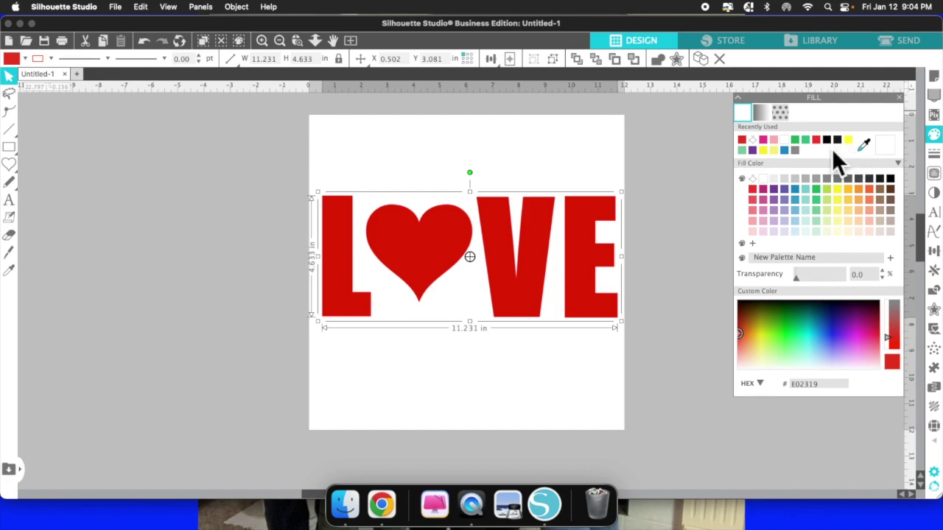
{"action": "left_click", "coordinate": [831, 144]}
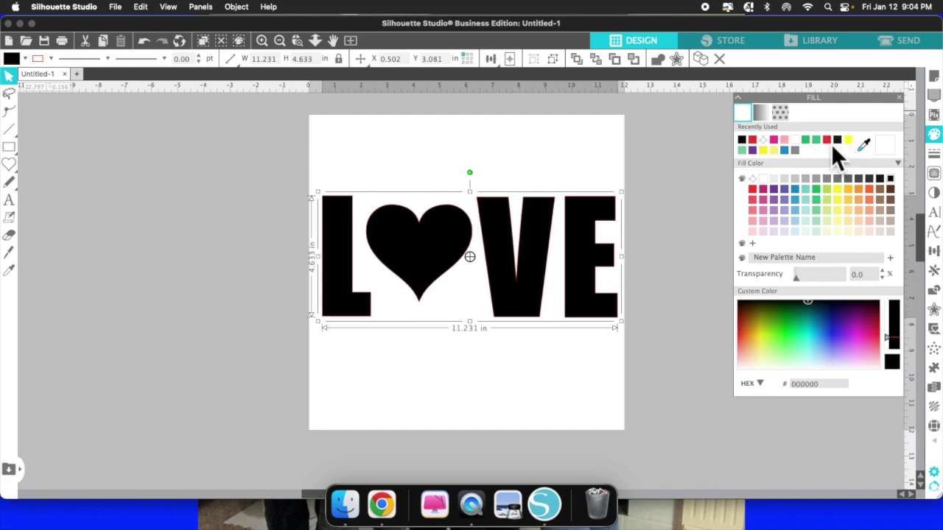
{"action": "left_click", "coordinate": [799, 152]}
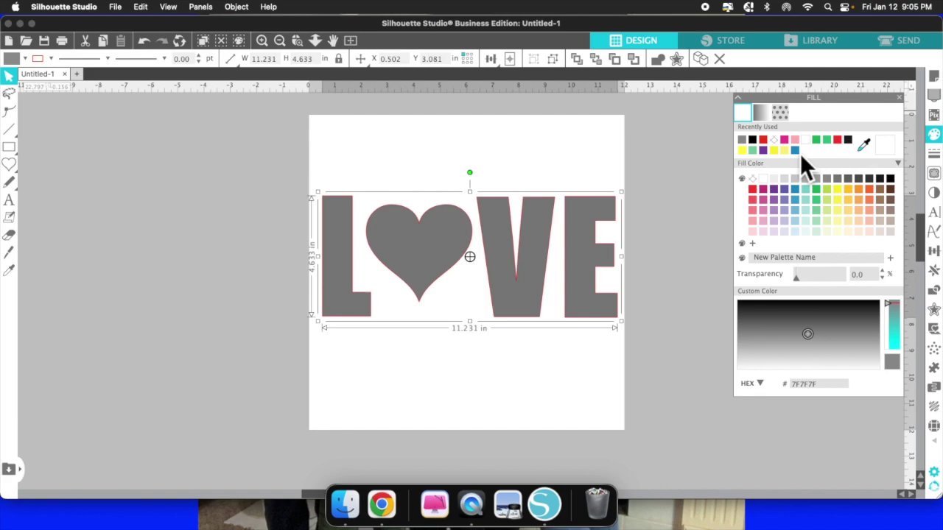
{"action": "left_click", "coordinate": [796, 143]}
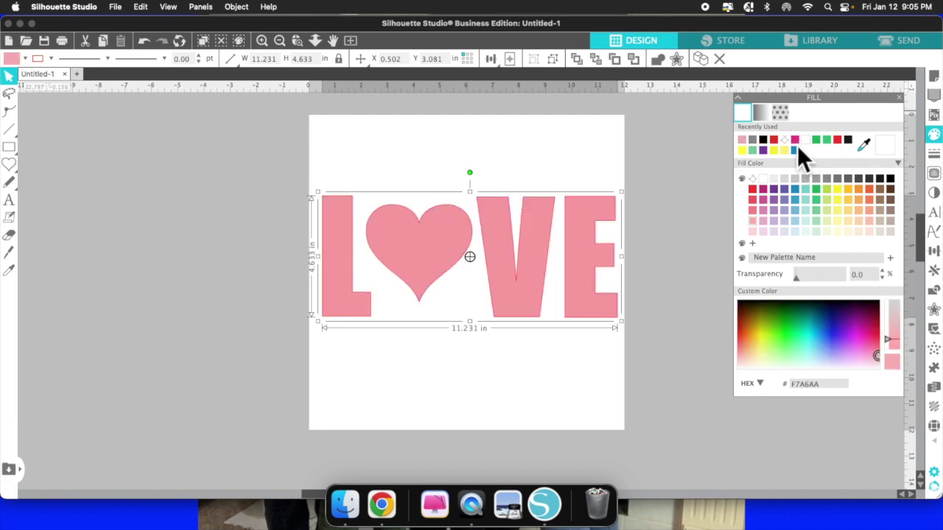
{"action": "left_click", "coordinate": [796, 143]}
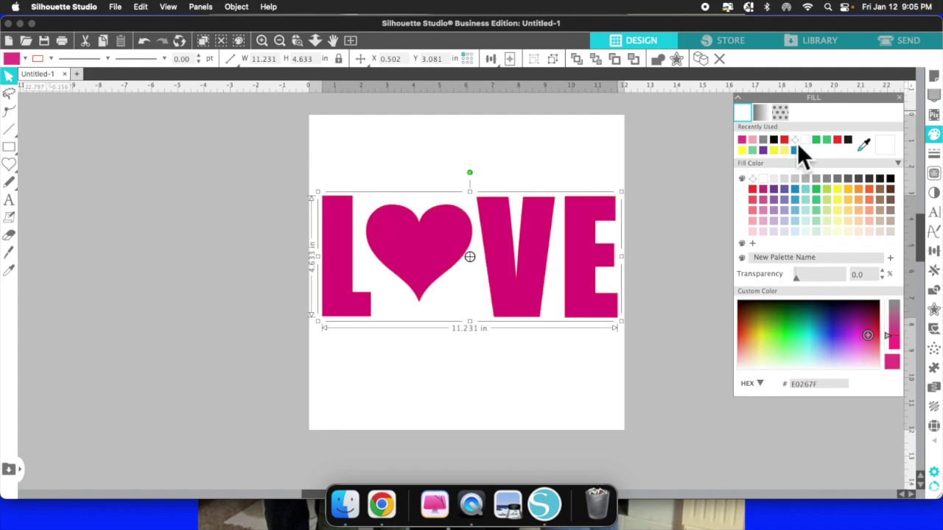
{"action": "left_click", "coordinate": [754, 142]}
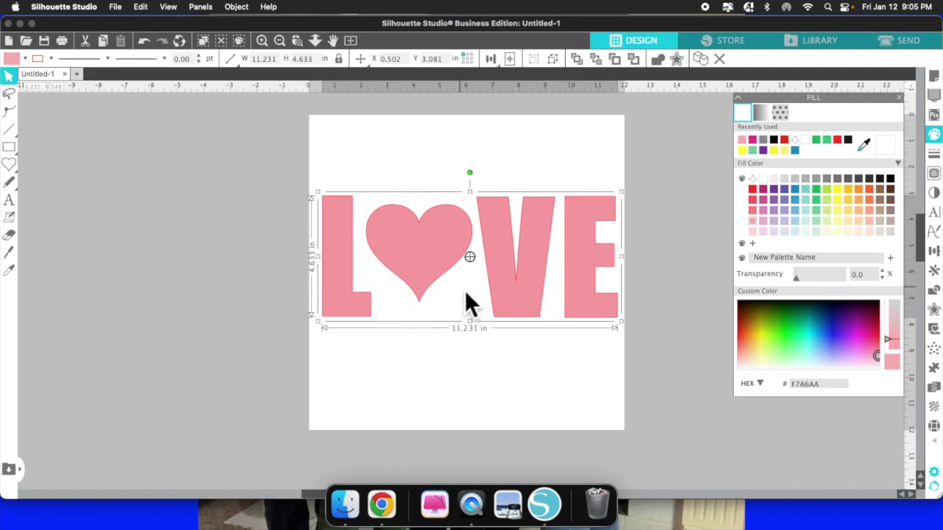
{"action": "left_click", "coordinate": [264, 42]}
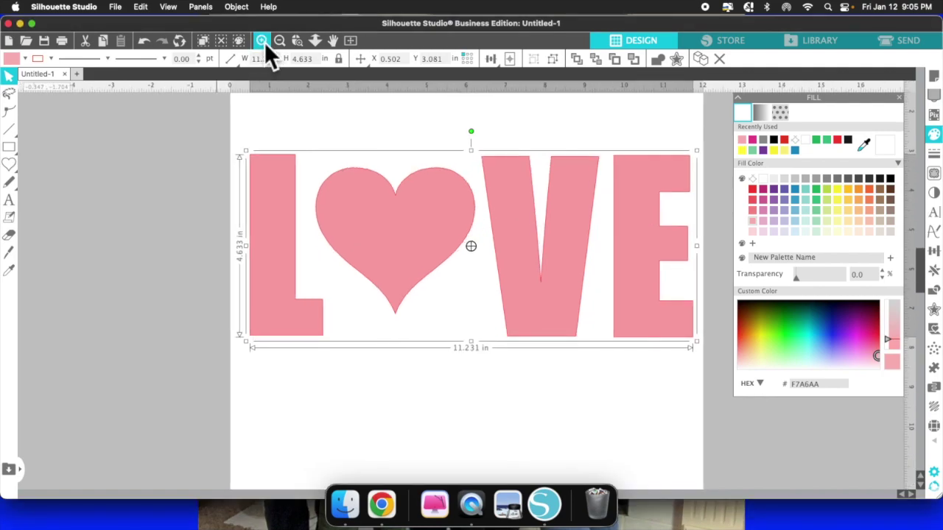
{"action": "left_click", "coordinate": [264, 42]}
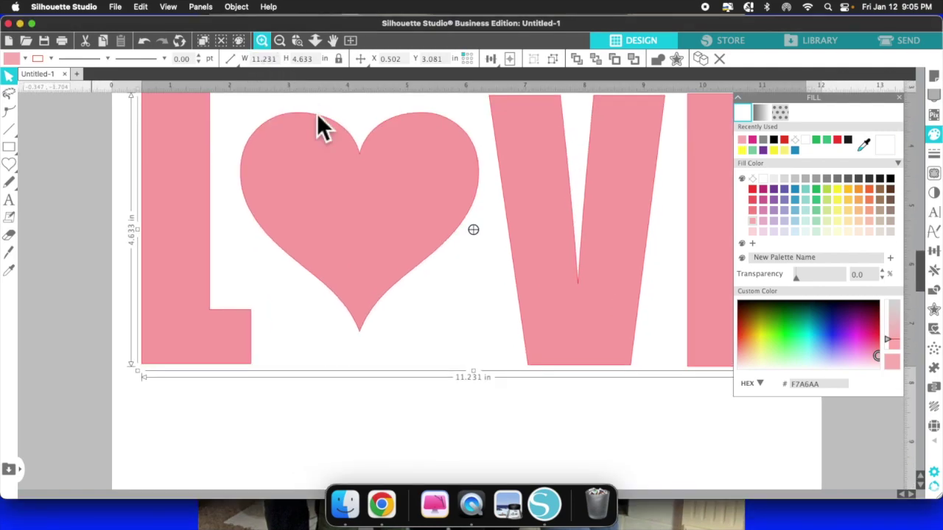
{"action": "scroll", "coordinate": [447, 274], "scroll_direction": "down", "scroll_amount": 1}
{"action": "scroll", "coordinate": [449, 279], "scroll_direction": "up", "scroll_amount": 5}
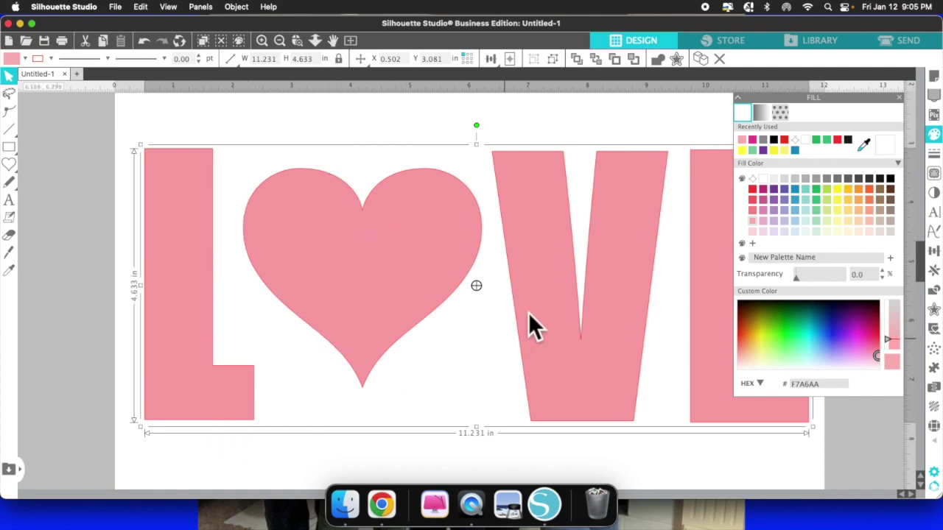
{"action": "left_click", "coordinate": [898, 98]}
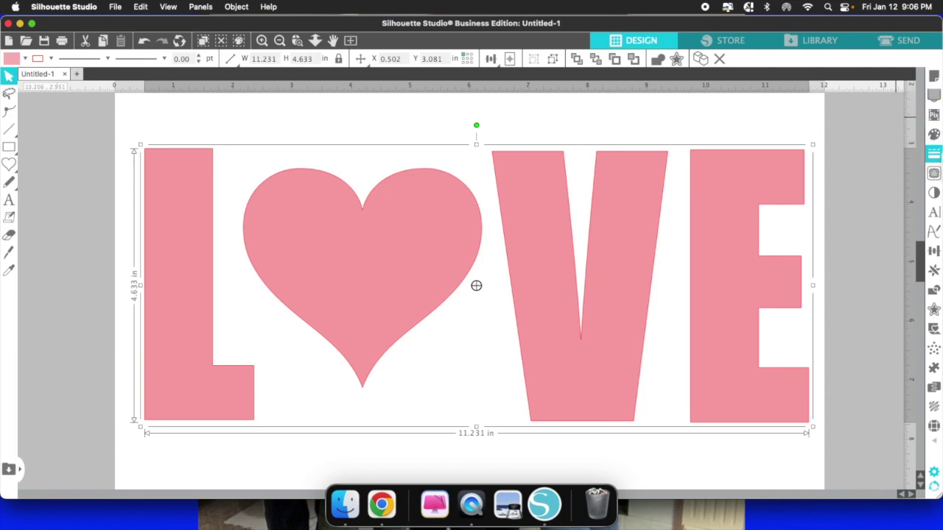
{"action": "left_click", "coordinate": [933, 155]}
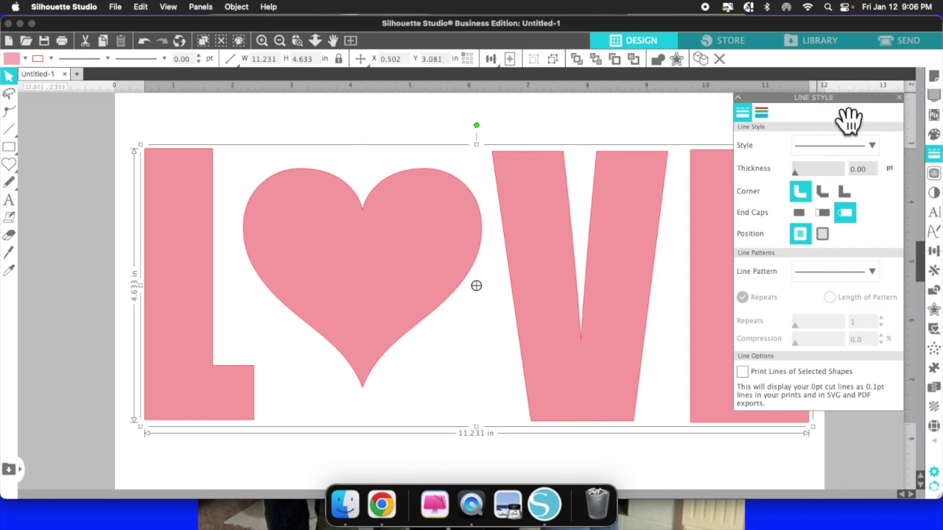
{"action": "left_click", "coordinate": [761, 112]}
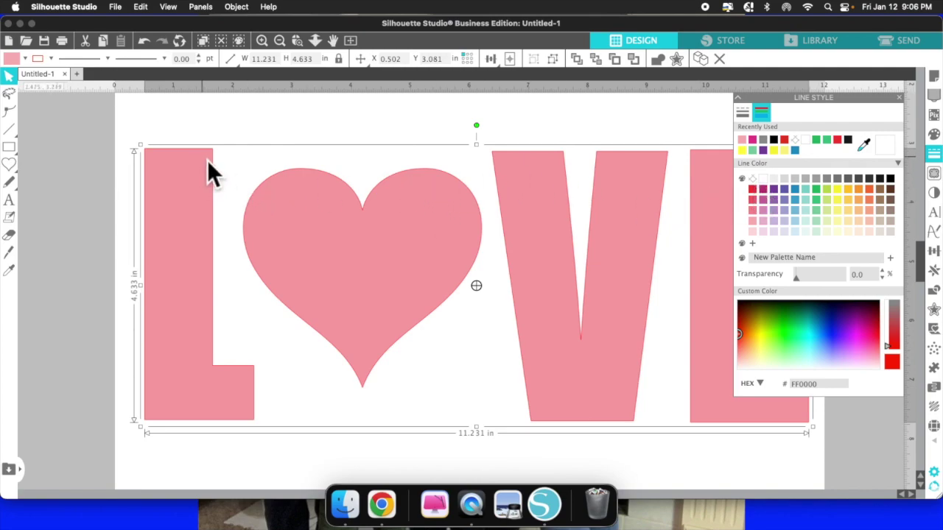
{"action": "scroll", "coordinate": [212, 161], "scroll_direction": "right", "scroll_amount": 1}
{"action": "scroll", "coordinate": [211, 156], "scroll_direction": "right", "scroll_amount": 1}
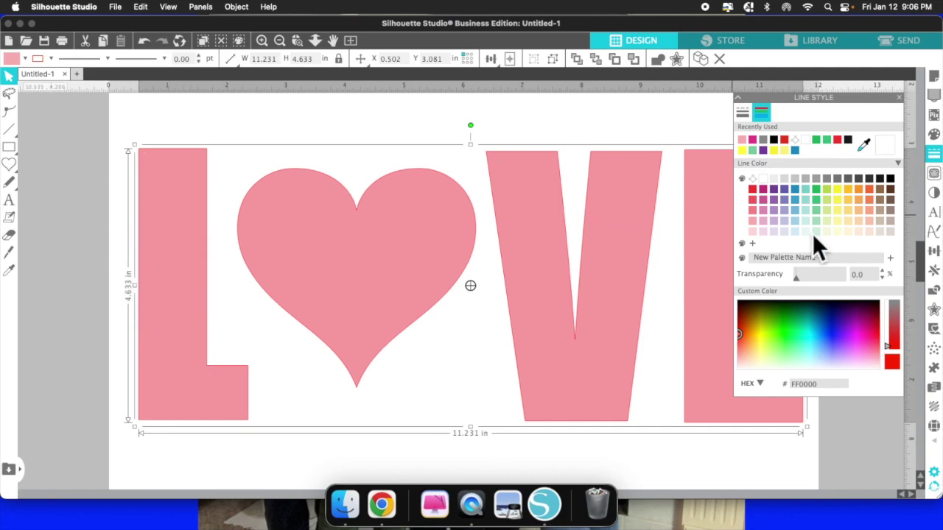
{"action": "left_click", "coordinate": [899, 97]}
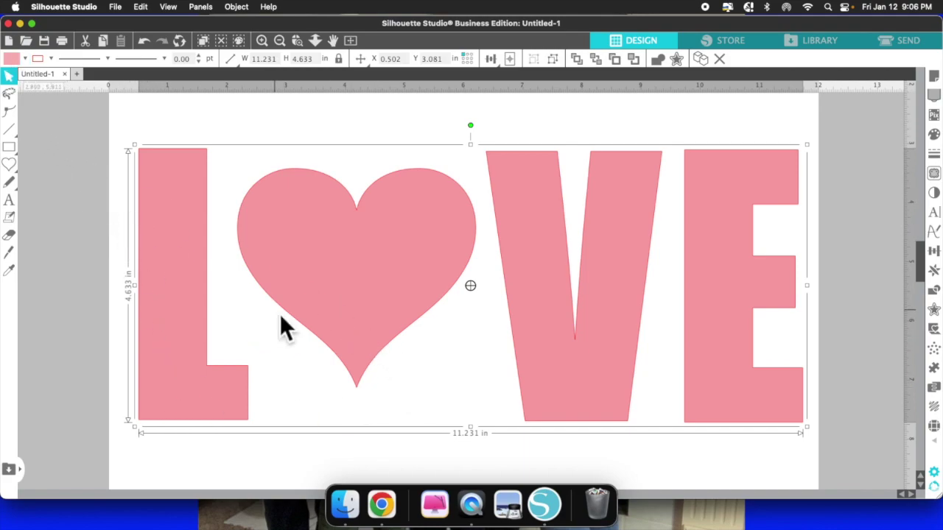
Step: Change the LOVE group's line color so the red outline blends into the pink fill, and check the edges up close
{"action": "left_click", "coordinate": [51, 59]}
{"action": "left_click", "coordinate": [51, 59]}
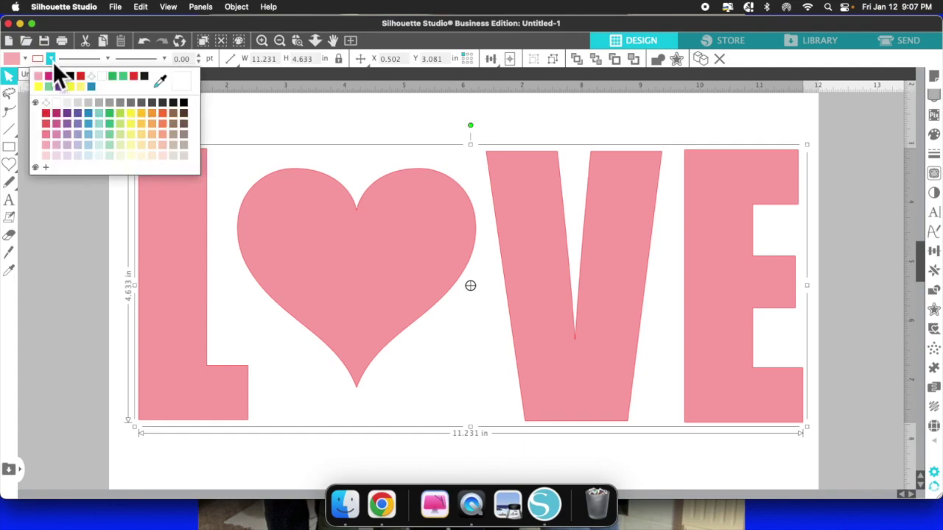
{"action": "left_click", "coordinate": [50, 112]}
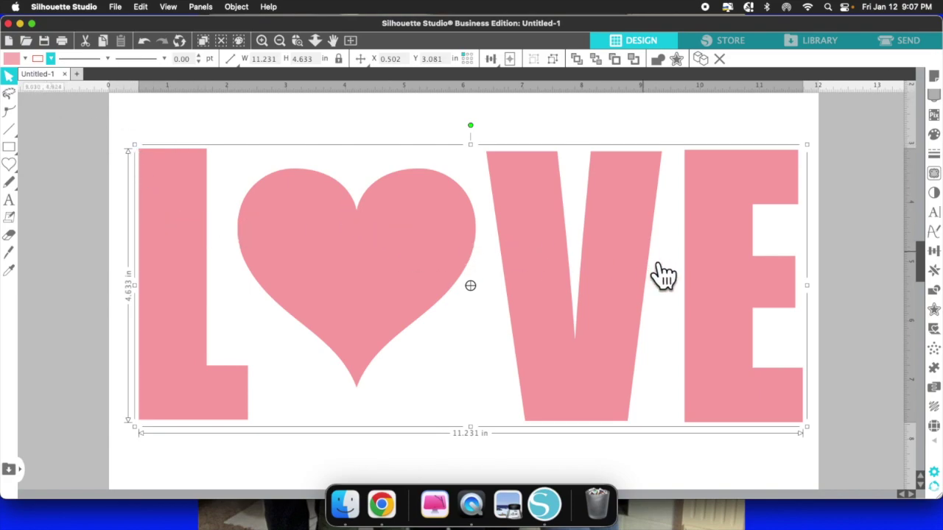
{"action": "left_click", "coordinate": [268, 47]}
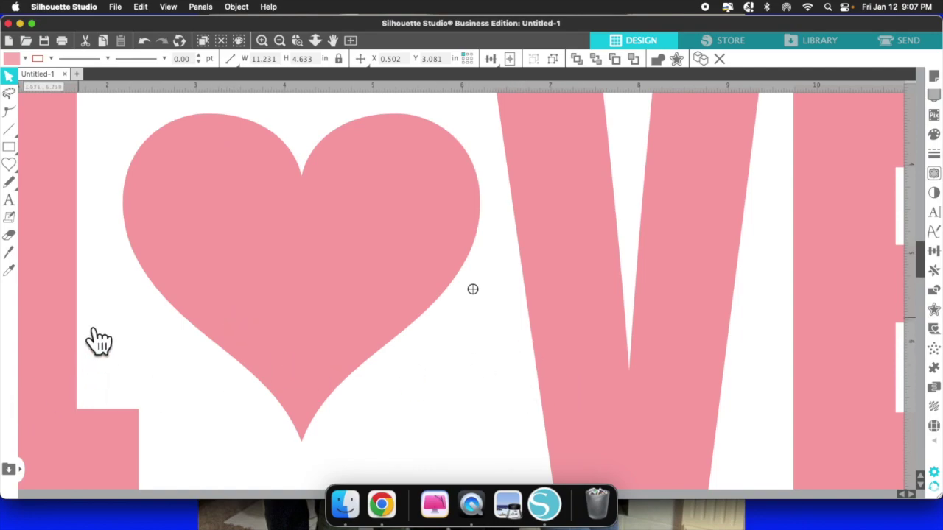
{"action": "left_click", "coordinate": [283, 44]}
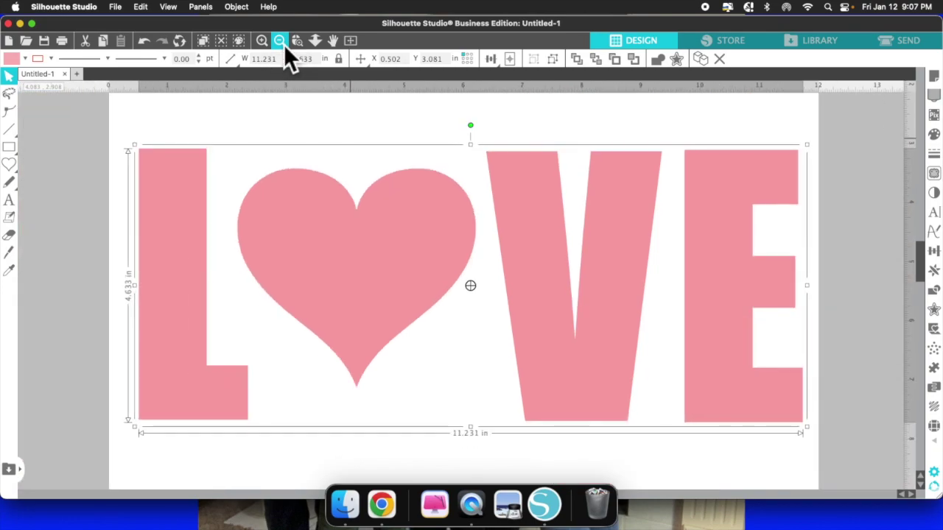
{"action": "left_click", "coordinate": [284, 44]}
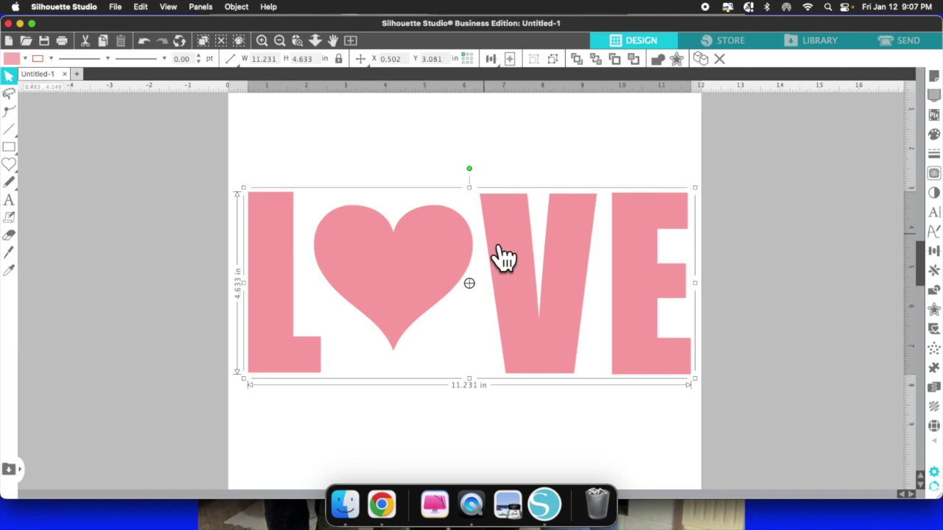
Step: Move the LOVE group slightly up to about X 0.49 in and Y 2.80 in, and deselect it
{"action": "scroll", "coordinate": [488, 237], "scroll_direction": "down", "scroll_amount": 1}
{"action": "left_click", "coordinate": [685, 153]}
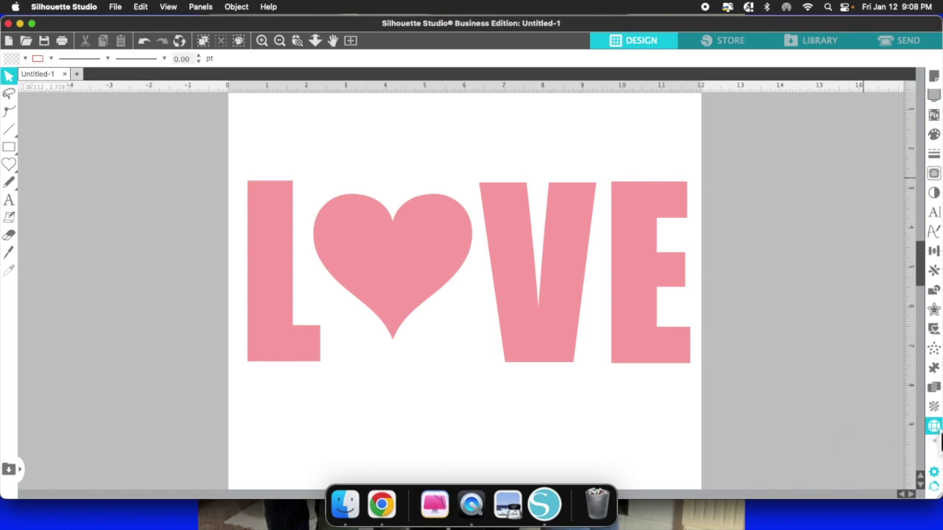
Step: Open the Rhinestones options and apply the rhinestone effect that follows the edges to the LOVE group, using 10ss stones
{"action": "left_click", "coordinate": [201, 6]}
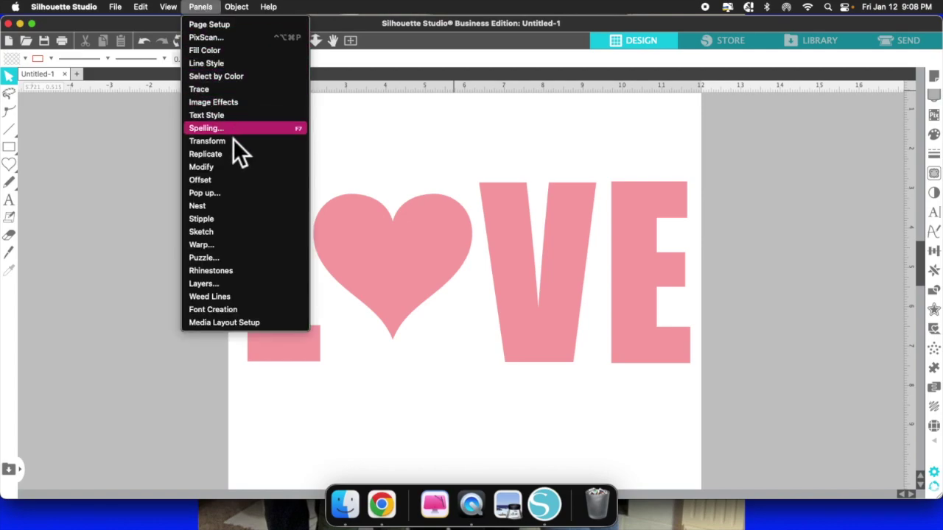
{"action": "left_click", "coordinate": [211, 275]}
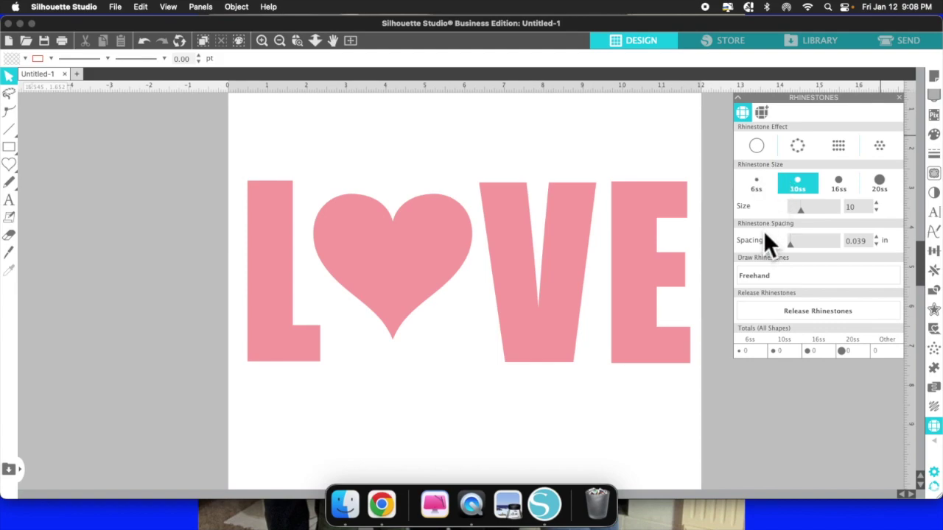
{"action": "left_click", "coordinate": [764, 271]}
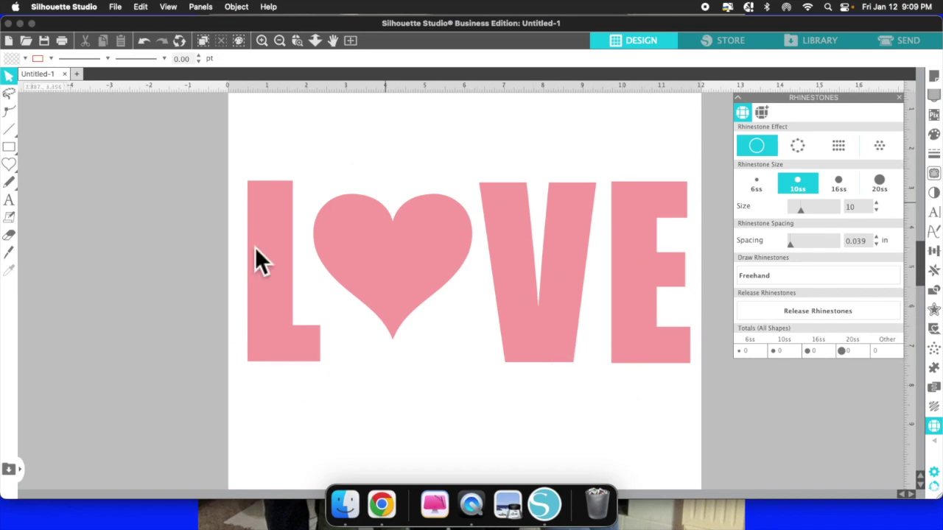
{"action": "left_click", "coordinate": [523, 273]}
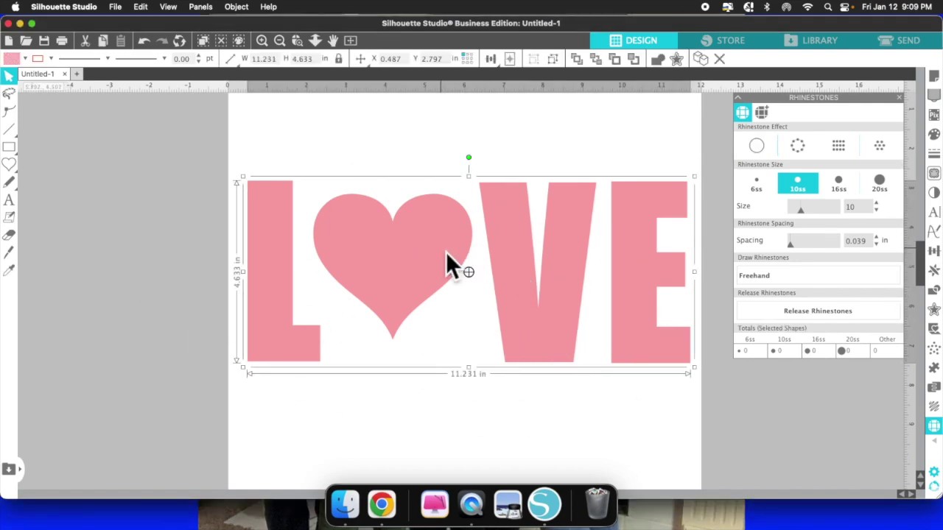
{"action": "left_click", "coordinate": [762, 150]}
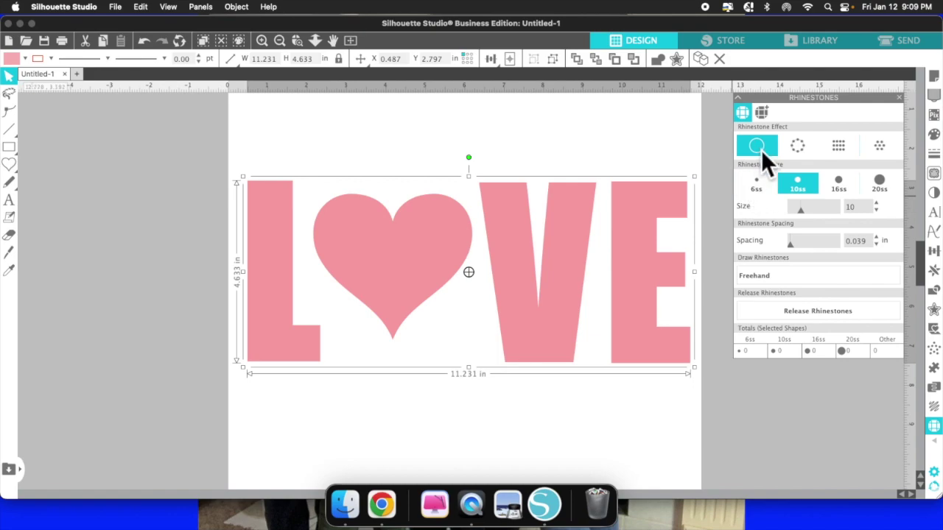
{"action": "left_click", "coordinate": [802, 150]}
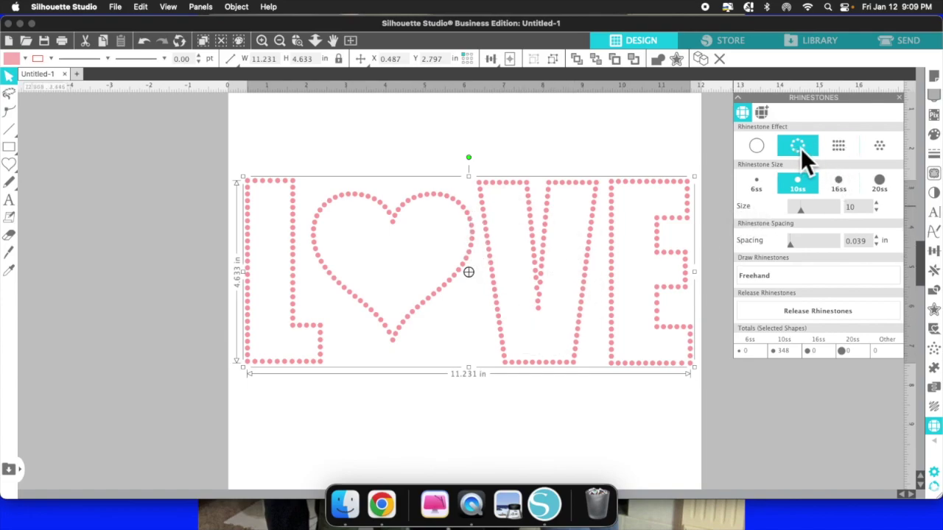
Step: Change the LOVE group's rhinestone effect to the Linear fill, also trying the contour-following fill
{"action": "left_click", "coordinate": [844, 151]}
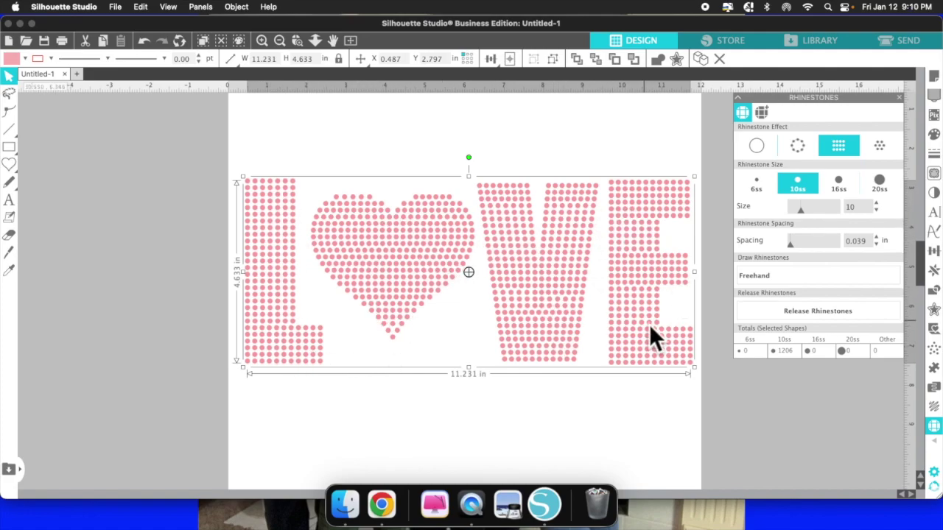
{"action": "left_click", "coordinate": [883, 151]}
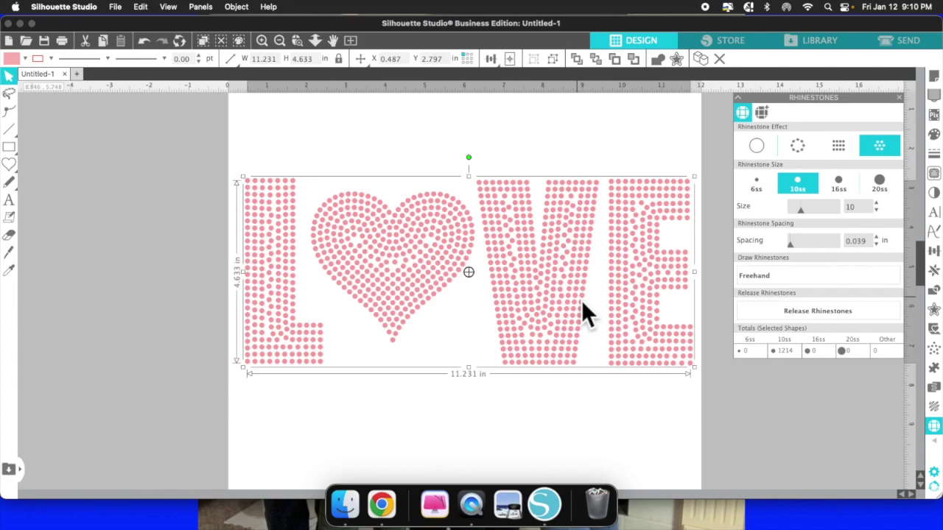
{"action": "left_click", "coordinate": [838, 148]}
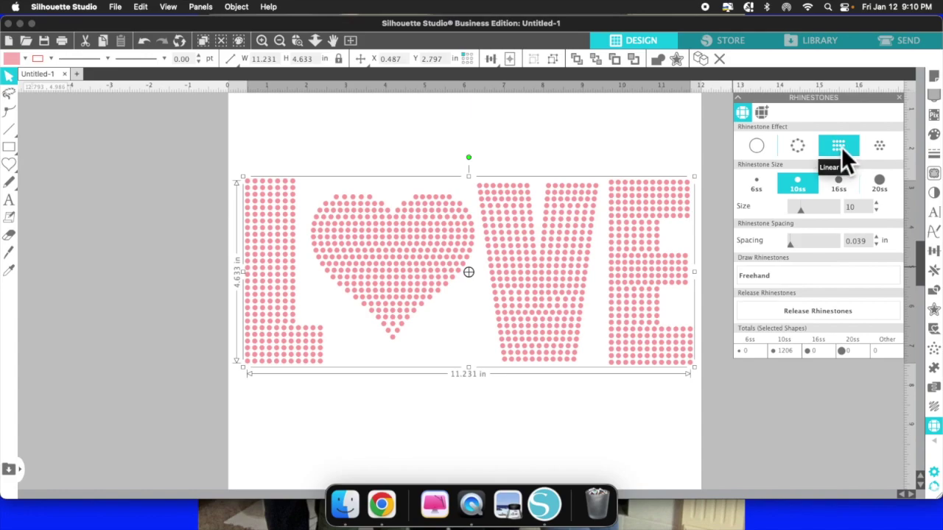
Step: Set the rhinestone size of the LOVE group to 16ss after trying 6ss and 10ss
{"action": "scroll", "coordinate": [582, 183], "scroll_direction": "left", "scroll_amount": 1}
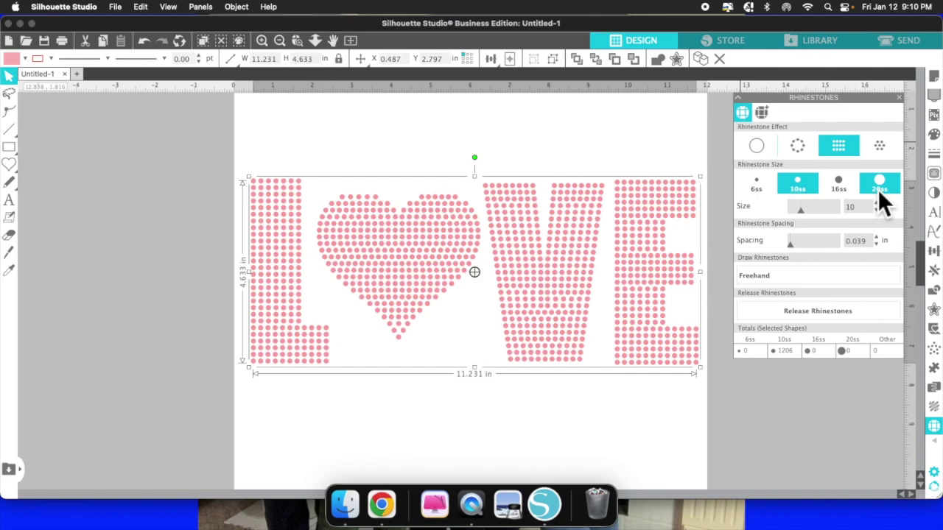
{"action": "left_click", "coordinate": [765, 203]}
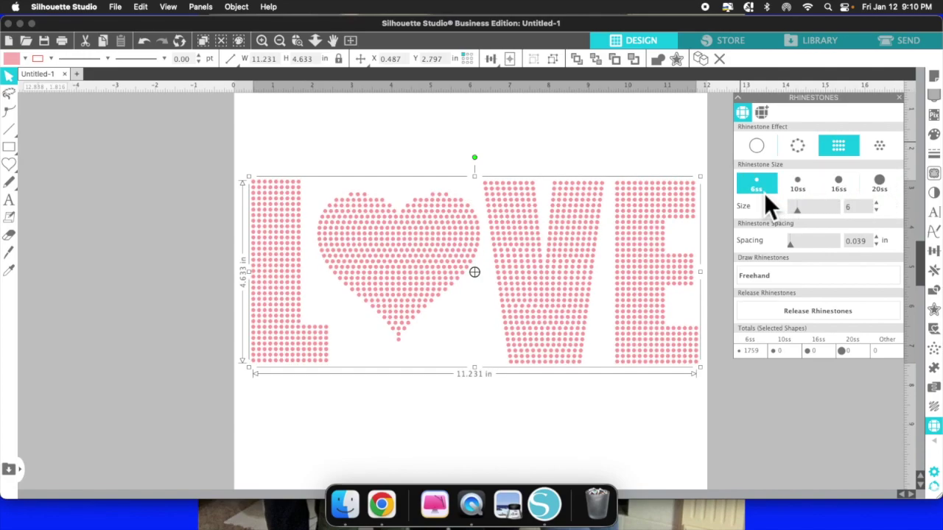
{"action": "left_click", "coordinate": [805, 191]}
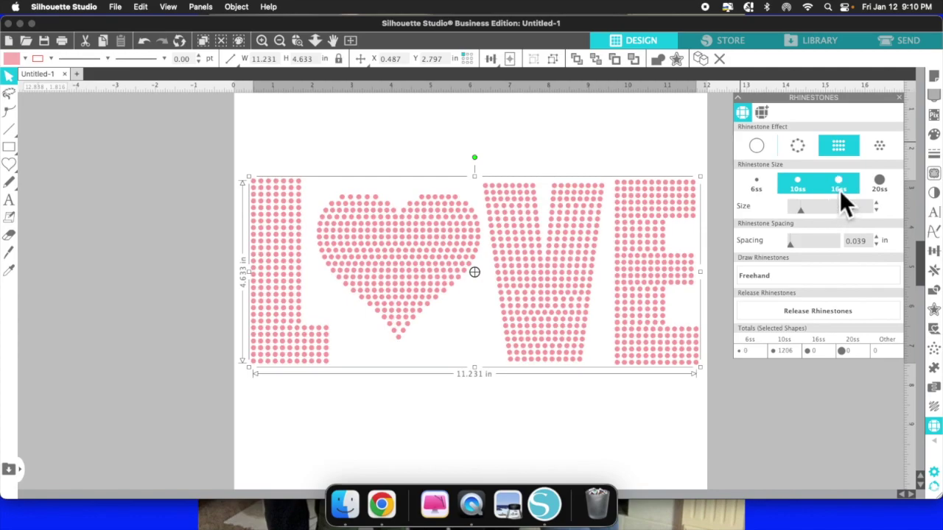
{"action": "left_click", "coordinate": [839, 190]}
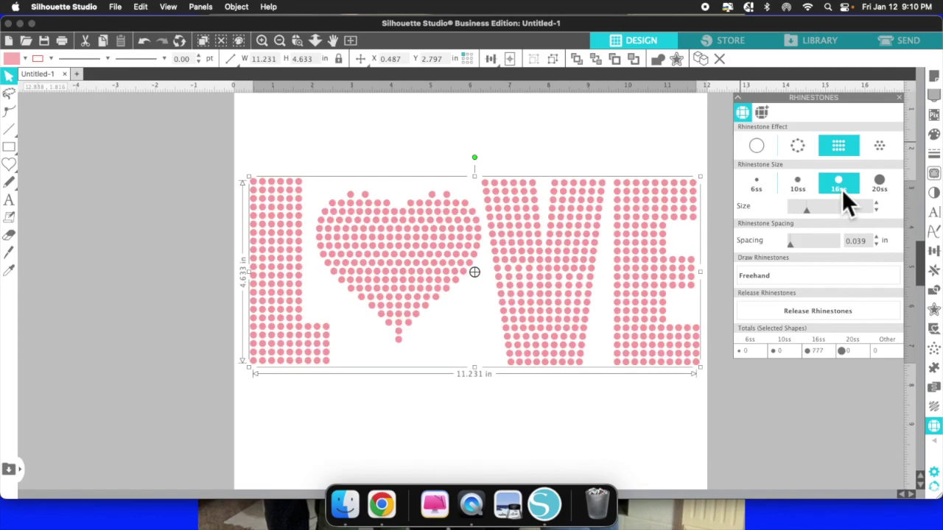
Step: Set the LOVE group's rhinestone size to 10ss after comparing the 20ss, 6ss and 16ss stones
{"action": "left_click", "coordinate": [887, 193]}
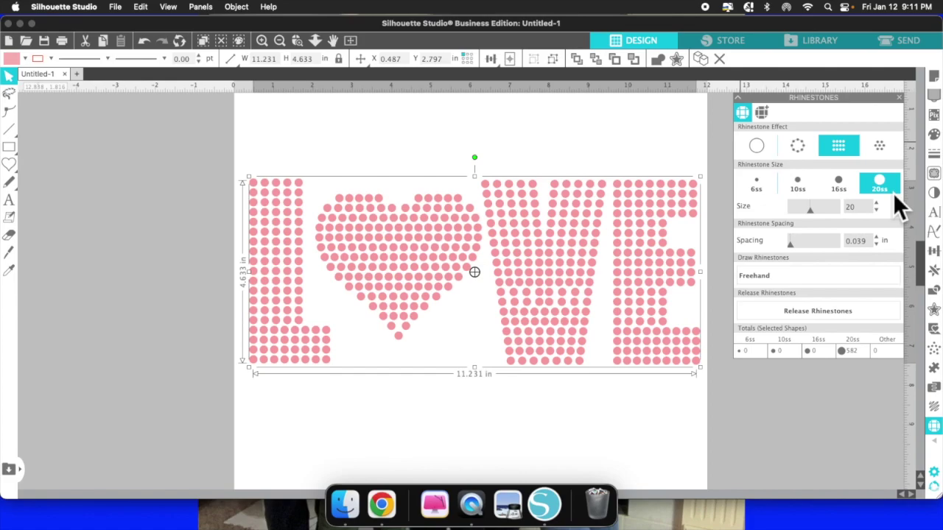
{"action": "left_click", "coordinate": [804, 194]}
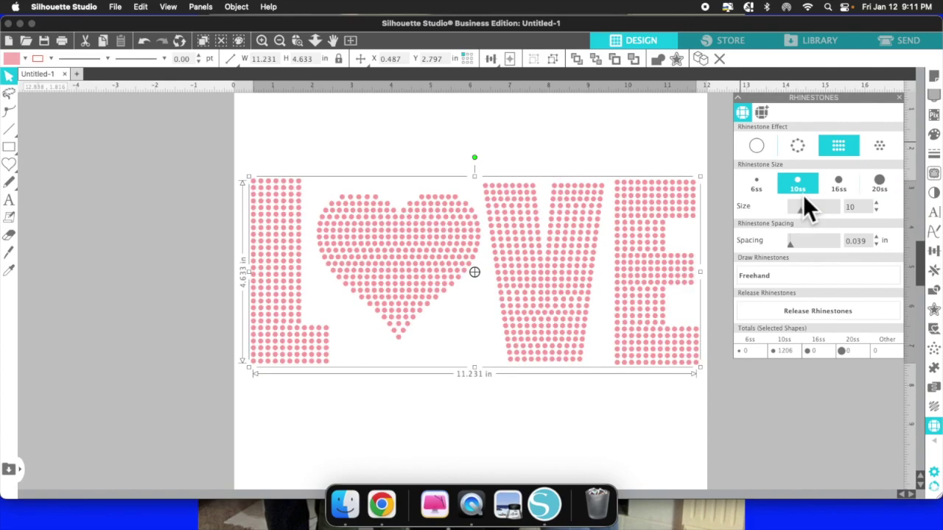
{"action": "left_click", "coordinate": [759, 190]}
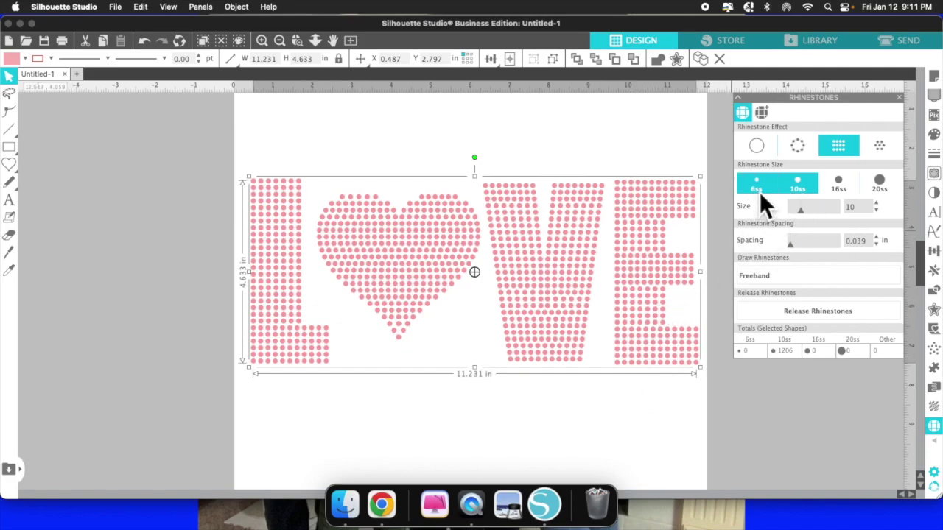
{"action": "left_click", "coordinate": [760, 192]}
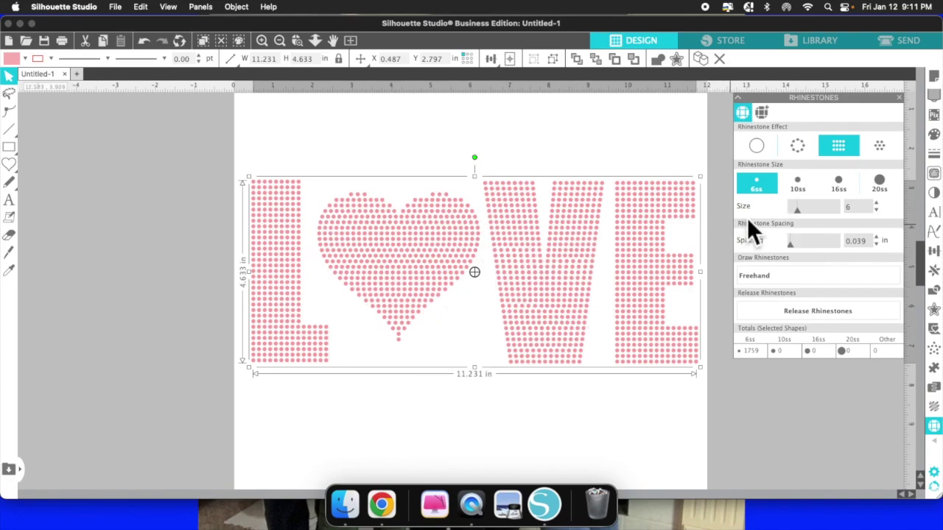
{"action": "left_click", "coordinate": [797, 184]}
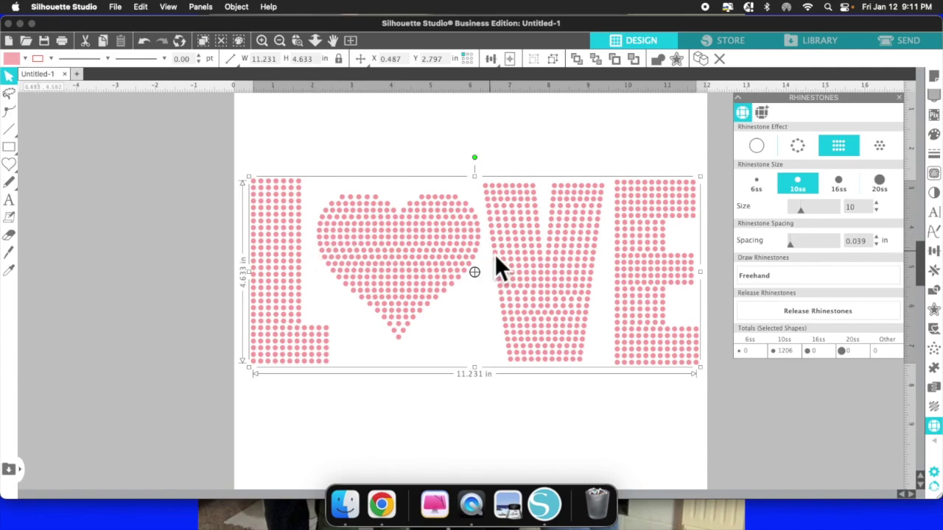
{"action": "left_click", "coordinate": [842, 190]}
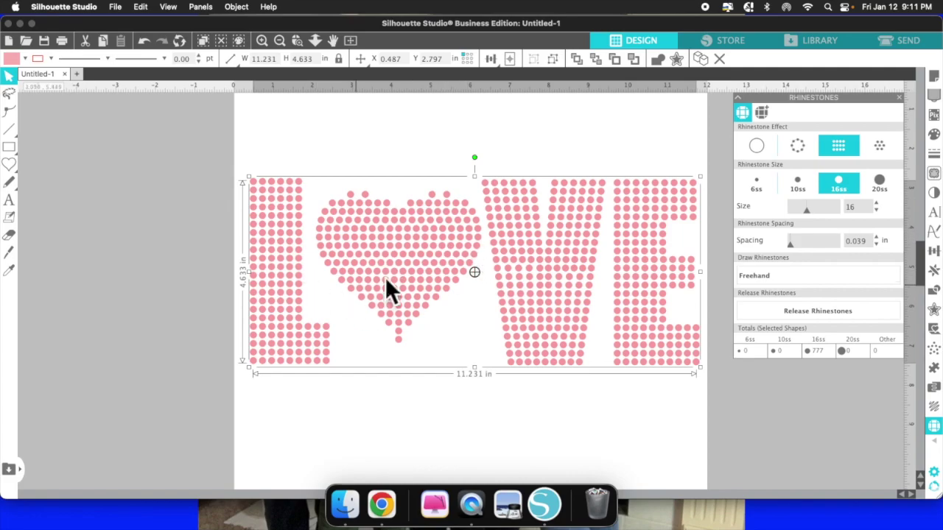
{"action": "left_click", "coordinate": [886, 187]}
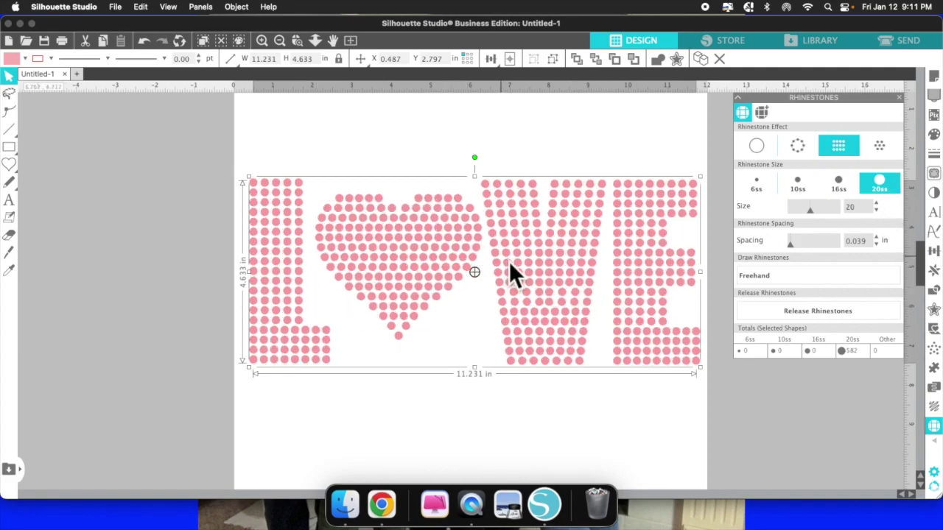
{"action": "left_click", "coordinate": [796, 190]}
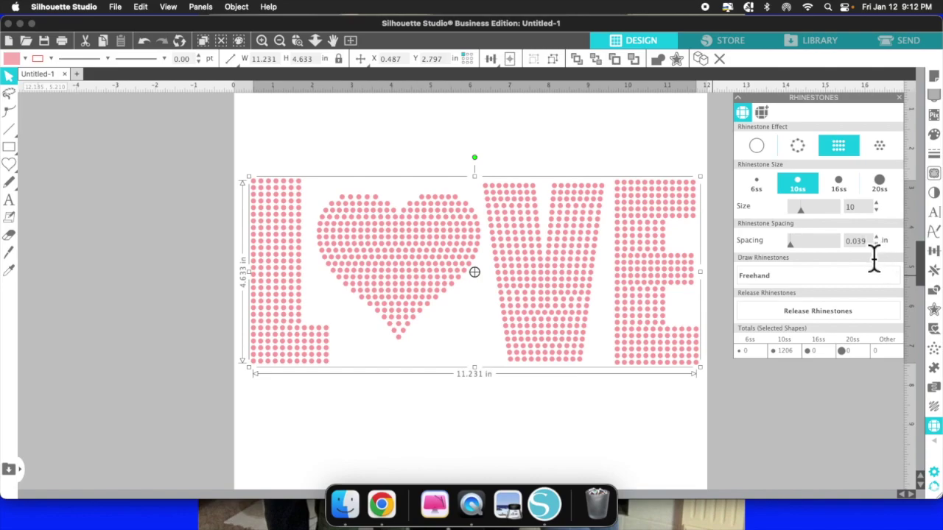
Step: Set the rhinestone spacing of the LOVE group to 0.025 in
{"action": "key", "text": "BackSpace"}
{"action": "key", "text": "BackSpace"}
{"action": "key", "text": "BackSpace"}
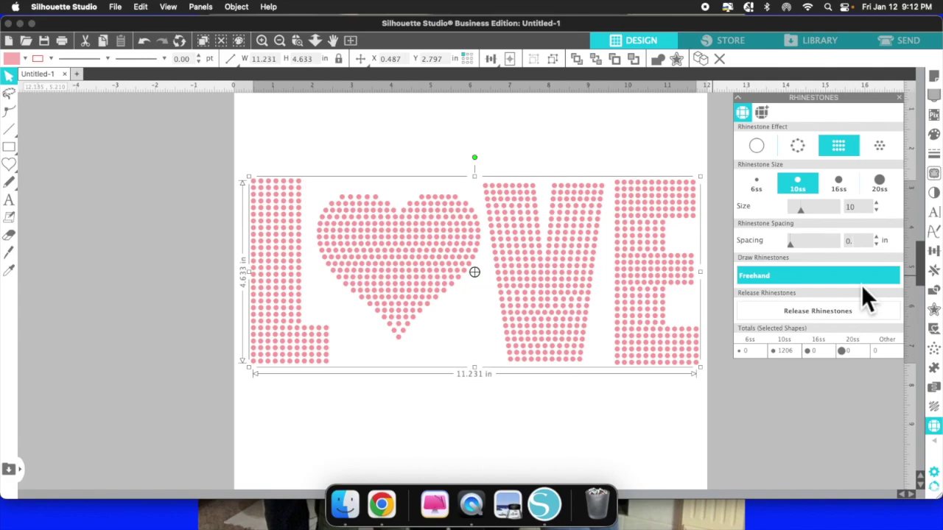
{"action": "type", "text": "025"}
{"action": "key", "text": "Return"}
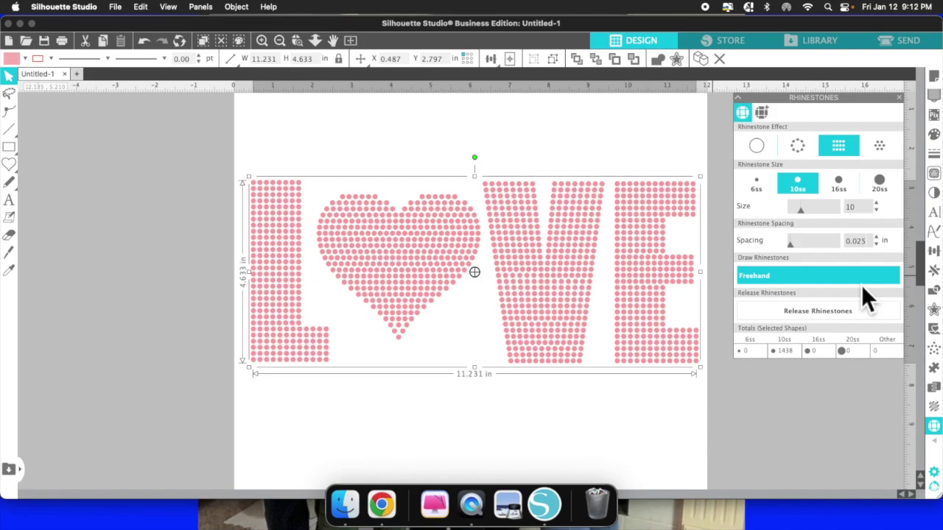
Step: Try a tight rhinestone spacing of 0.012 in on the LOVE group, followed by a wide spacing of 0.225 in
{"action": "key", "text": "BackSpace"}
{"action": "key", "text": "BackSpace"}
{"action": "type", "text": "012"}
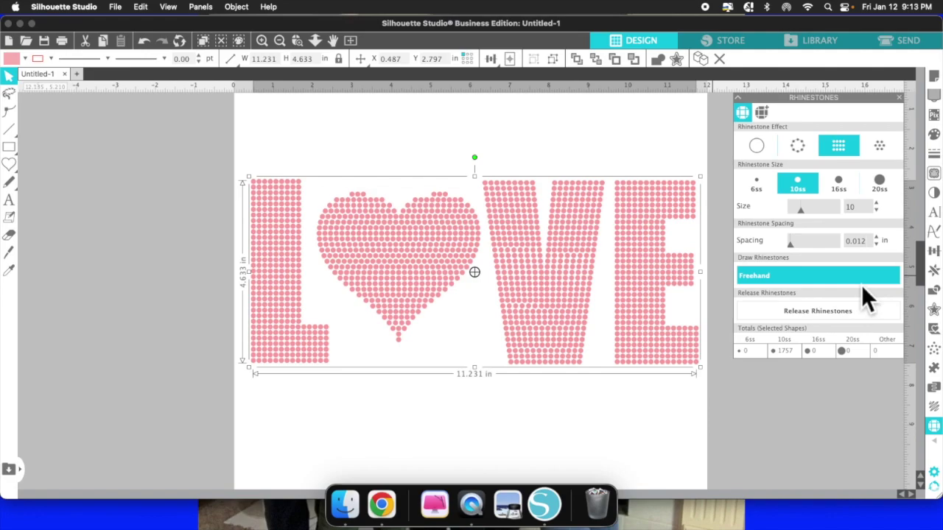
{"action": "key", "text": "BackSpace"}
{"action": "key", "text": "BackSpace"}
{"action": "key", "text": "BackSpace"}
{"action": "type", "text": "225"}
{"action": "key", "text": "Return"}
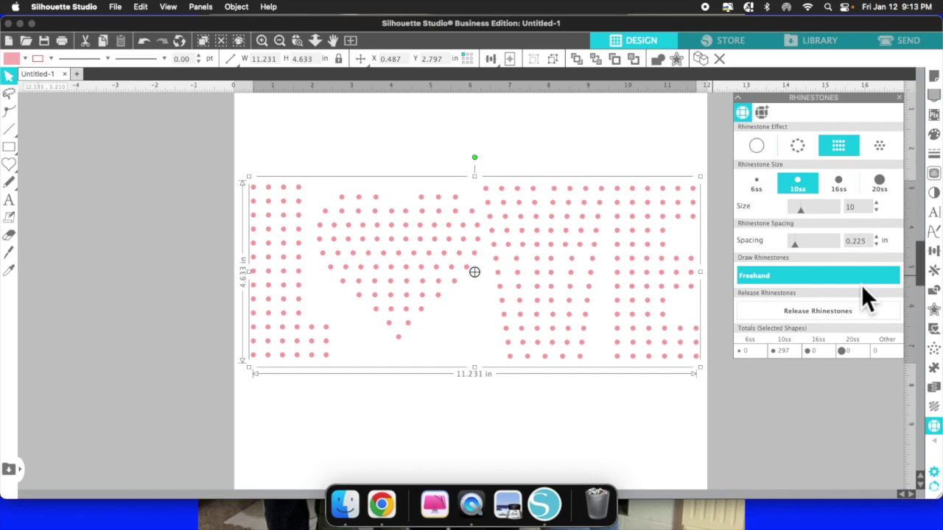
Step: Reduce the LOVE group's rhinestone spacing to 0.0125 in
{"action": "key", "text": "BackSpace"}
{"action": "key", "text": "BackSpace"}
{"action": "key", "text": "BackSpace"}
{"action": "type", "text": "12"}
{"action": "key", "text": "Return"}
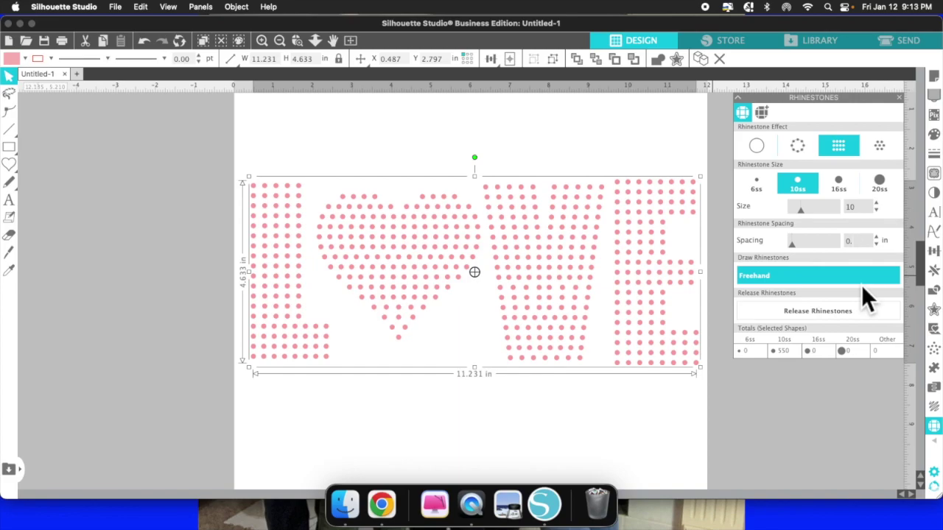
{"action": "type", "text": "0125"}
{"action": "key", "text": "Return"}
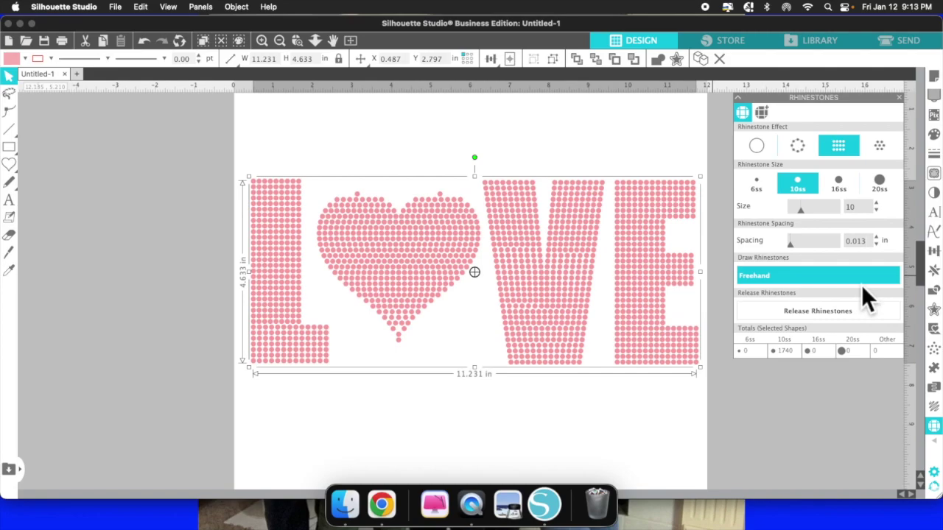
Step: Compare rhinestone spacings of 0.025, 0.039, 0.030 and 0.022 in on the LOVE group
{"action": "key", "text": "BackSpace"}
{"action": "type", "text": "25"}
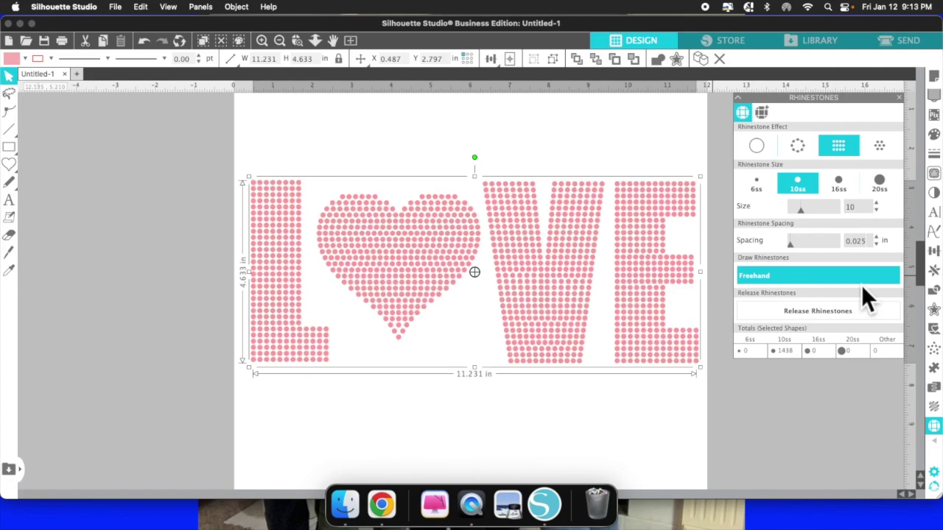
{"action": "key", "text": "BackSpace"}
{"action": "type", "text": "39"}
{"action": "key", "text": "BackSpace"}
{"action": "key", "text": "BackSpace"}
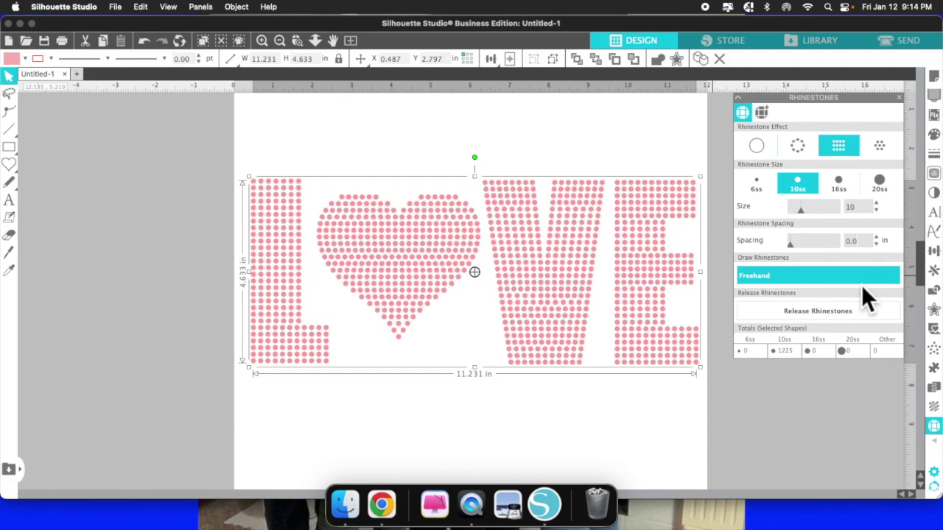
{"action": "type", "text": "30"}
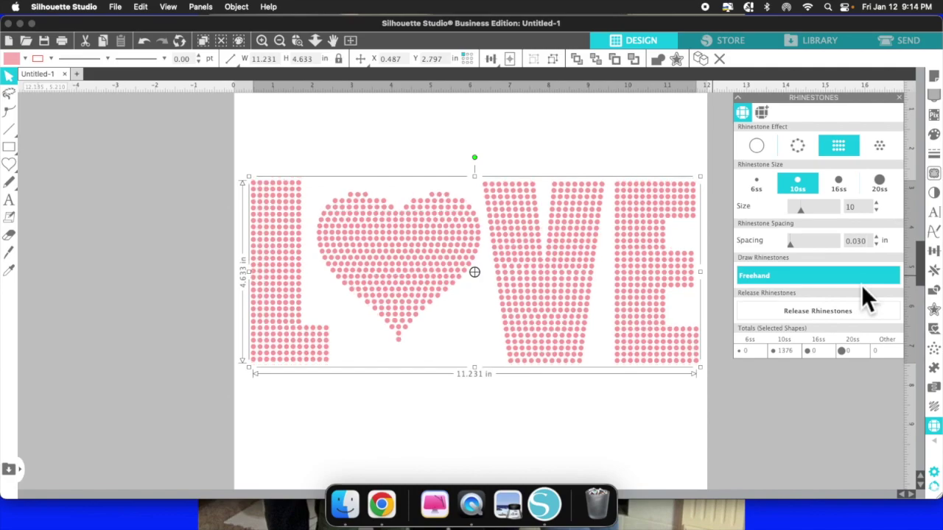
{"action": "key", "text": "BackSpace"}
{"action": "key", "text": "BackSpace"}
{"action": "type", "text": "22"}
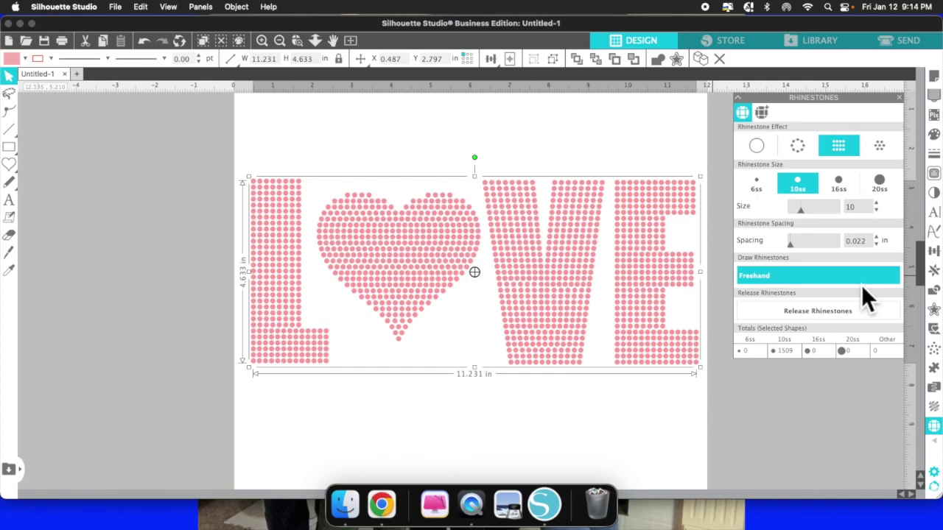
Step: Try the LOVE group's rhinestone spacing at 0.125 in, and replace it with 0.0125 in
{"action": "key", "text": "BackSpace"}
{"action": "key", "text": "BackSpace"}
{"action": "key", "text": "BackSpace"}
{"action": "type", "text": "125"}
{"action": "key", "text": "Return"}
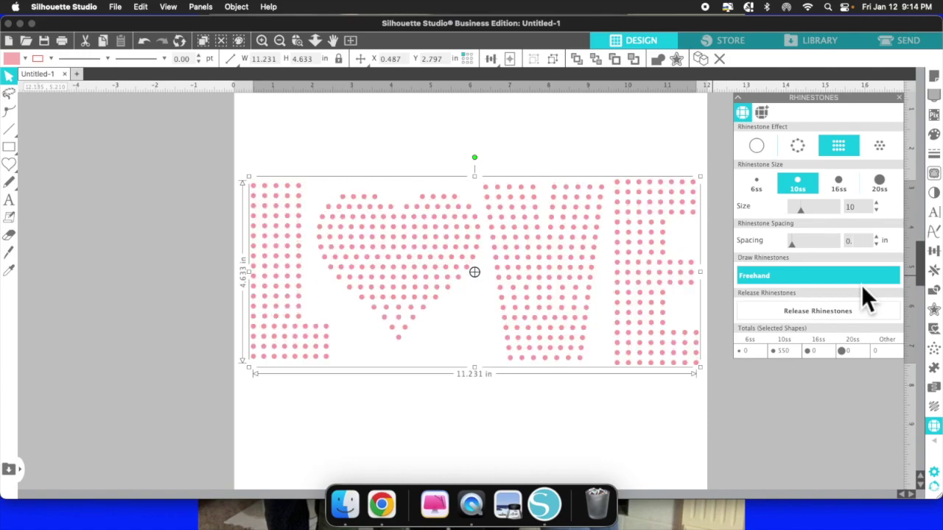
{"action": "type", "text": "0125"}
{"action": "key", "text": "Return"}
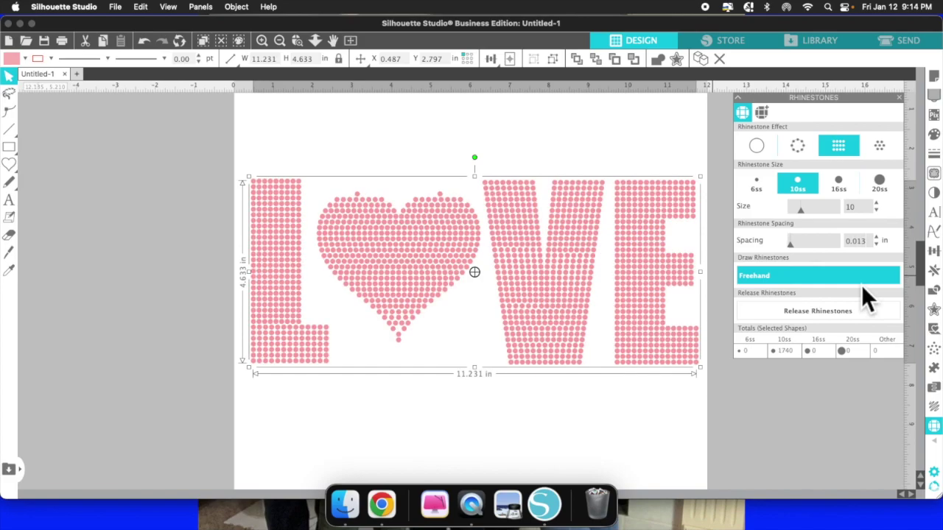
Step: Set the LOVE group's final rhinestone spacing to 0.025 in
{"action": "key", "text": "BackSpace"}
{"action": "key", "text": "BackSpace"}
{"action": "key", "text": "BackSpace"}
{"action": "type", "text": "025"}
{"action": "key", "text": "Return"}
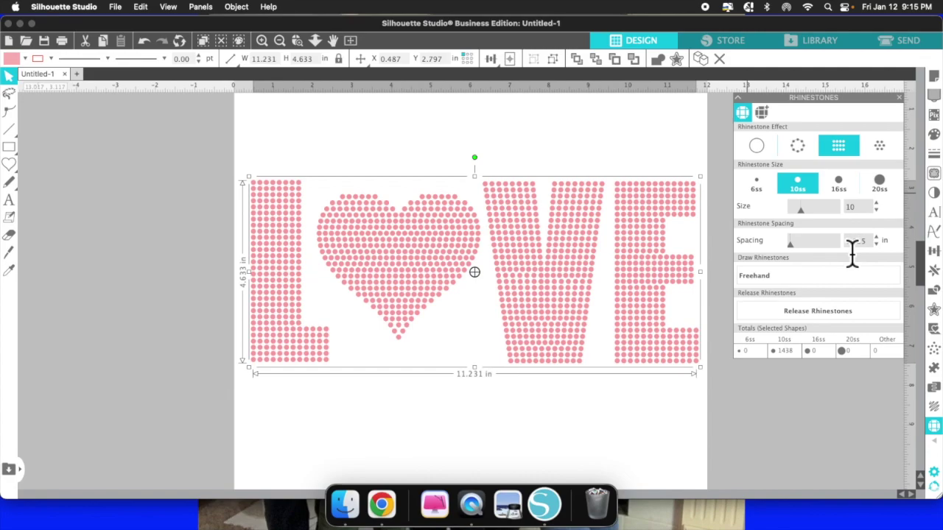
Step: Release the rhinestones of the LOVE group into individual stones and deselect them
{"action": "left_click", "coordinate": [776, 310]}
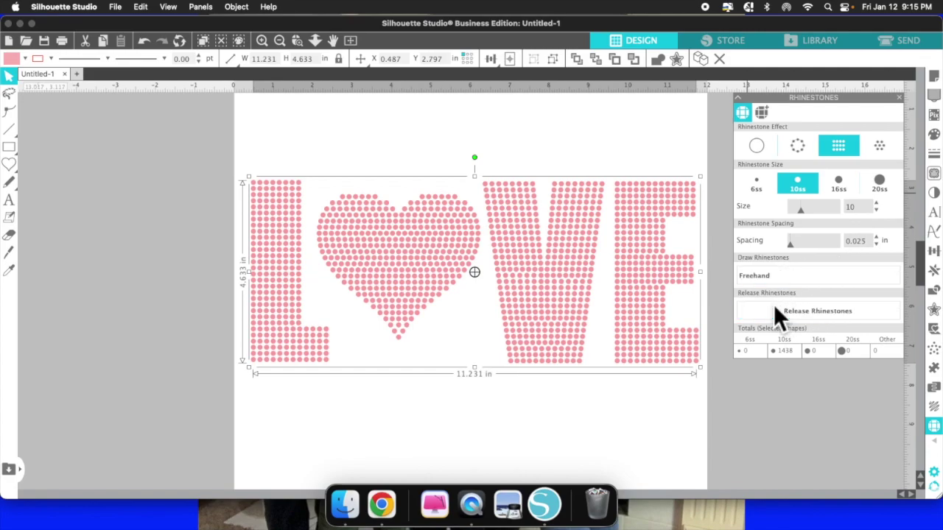
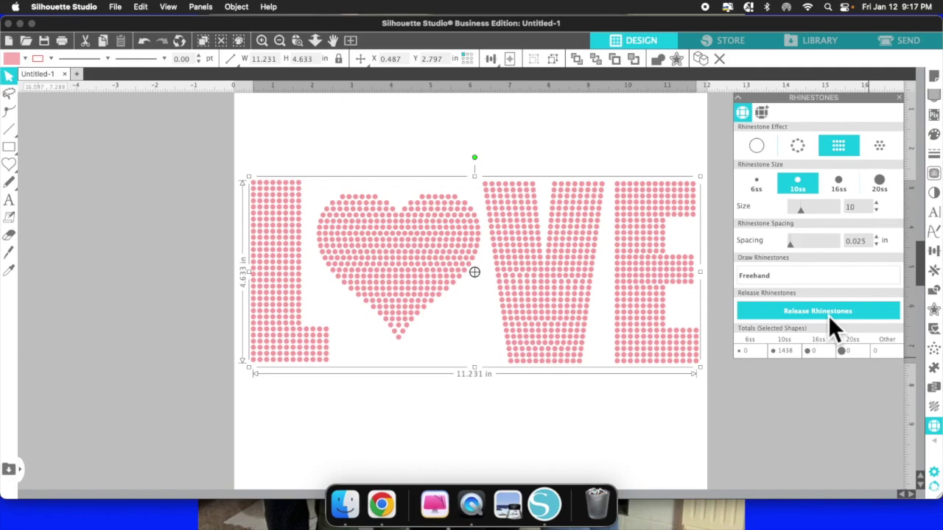
{"action": "left_click", "coordinate": [828, 316]}
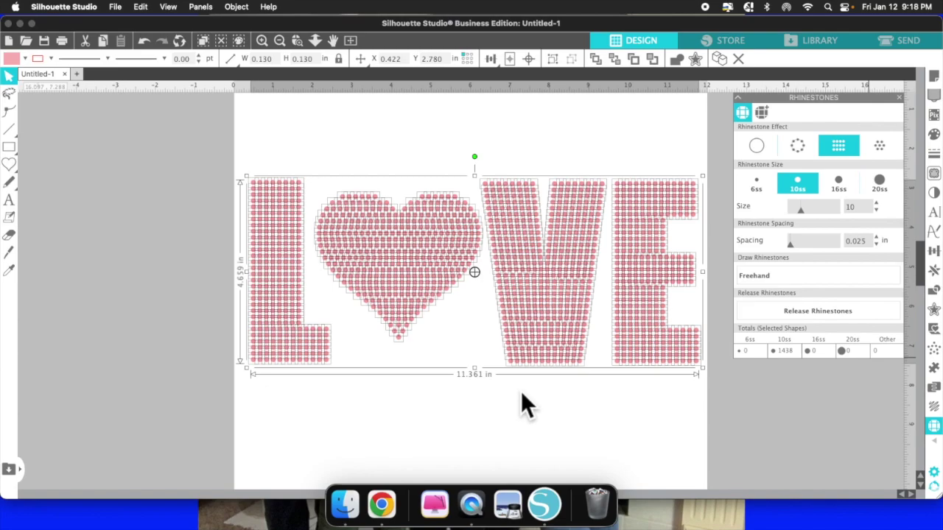
{"action": "left_click", "coordinate": [520, 401]}
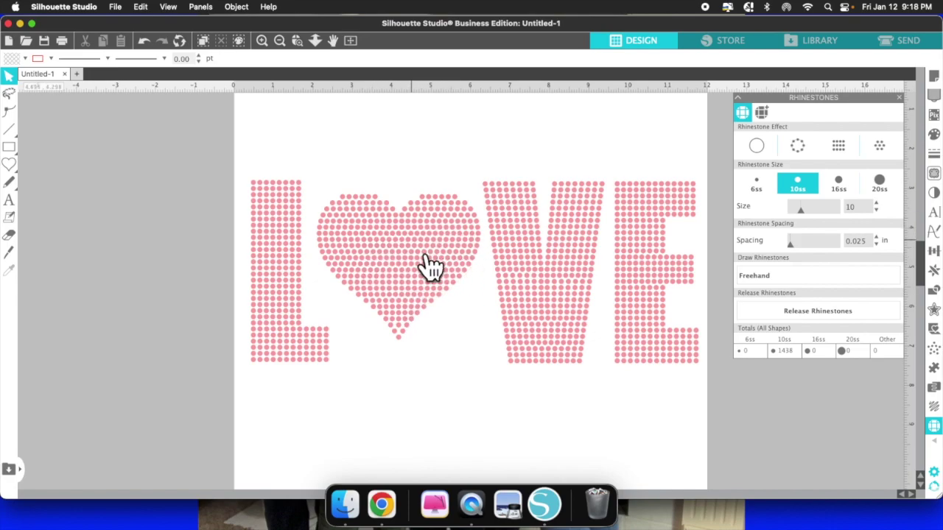
Step: Try moving the single rhinestone at the heart's bottom tip below the heart and back to the tip
{"action": "left_click", "coordinate": [398, 336]}
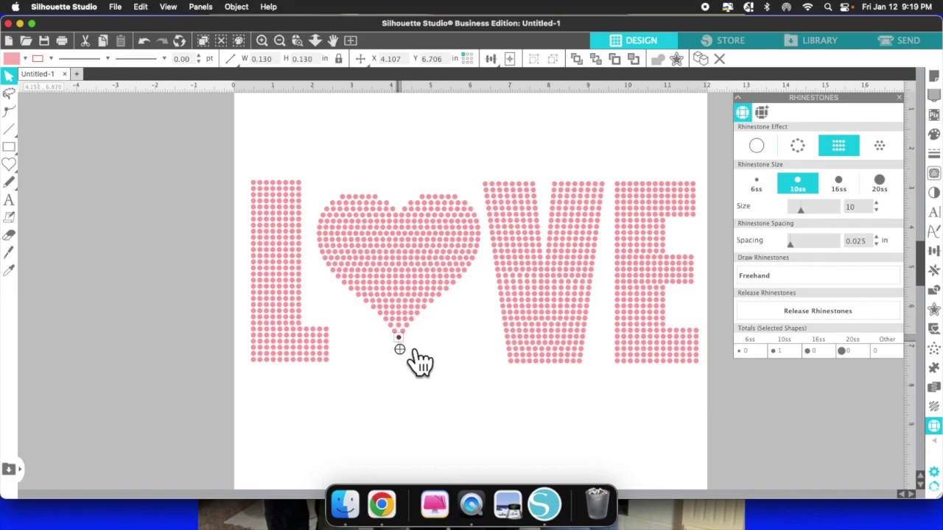
{"action": "left_click_drag", "start_coordinate": [415, 350], "coordinate": [416, 363]}
{"action": "left_click", "coordinate": [425, 383]}
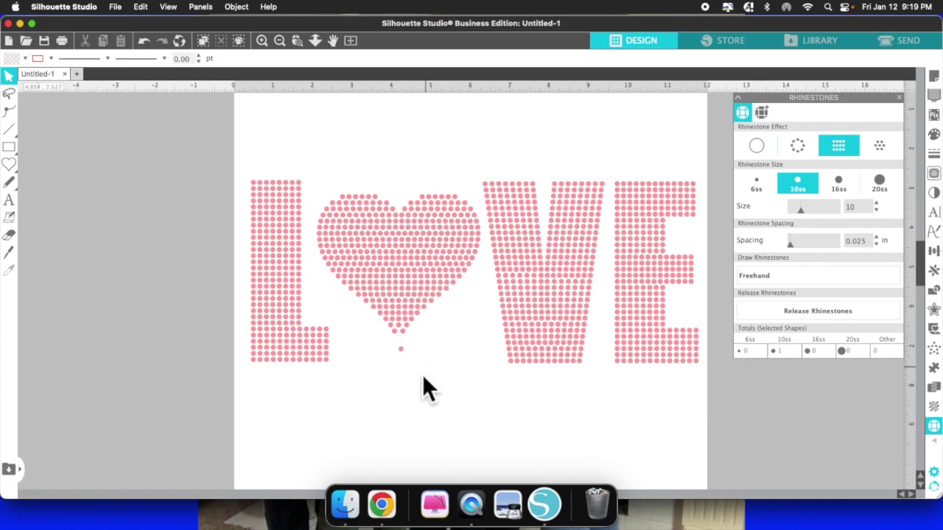
{"action": "left_click_drag", "start_coordinate": [417, 365], "coordinate": [422, 379]}
{"action": "left_click", "coordinate": [473, 409]}
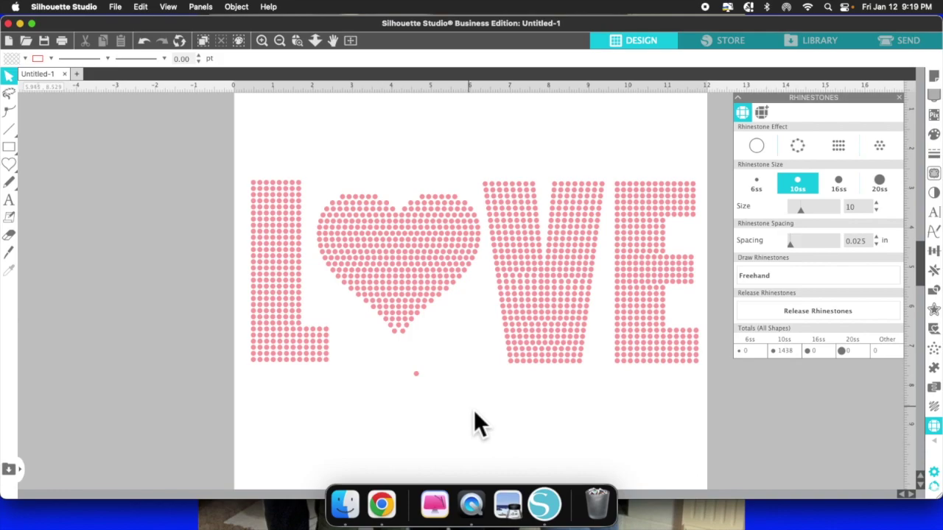
{"action": "left_click_drag", "start_coordinate": [422, 376], "coordinate": [404, 340]}
{"action": "left_click", "coordinate": [459, 410]}
Step: Undo all the moves of the single rhinestone from the heart's bottom tip
{"action": "left_click", "coordinate": [144, 41]}
{"action": "left_click", "coordinate": [144, 42]}
{"action": "left_click", "coordinate": [144, 41]}
{"action": "left_click", "coordinate": [145, 41]}
{"action": "left_click", "coordinate": [147, 45]}
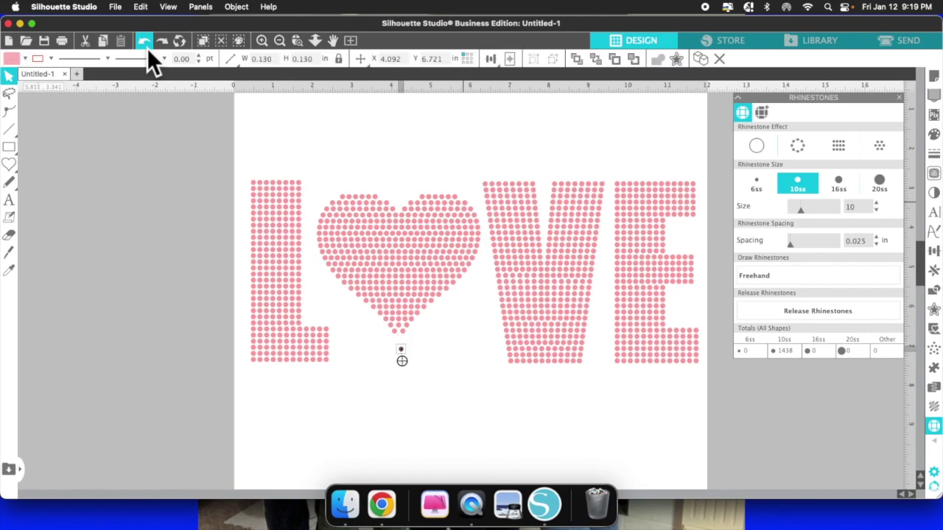
{"action": "left_click", "coordinate": [146, 45]}
{"action": "left_click", "coordinate": [146, 46]}
{"action": "left_click", "coordinate": [146, 46]}
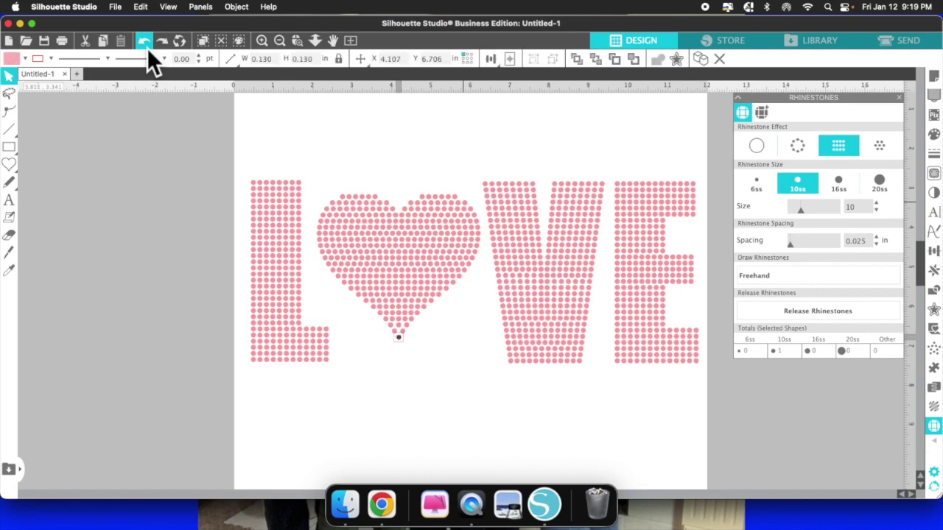
{"action": "left_click", "coordinate": [147, 46]}
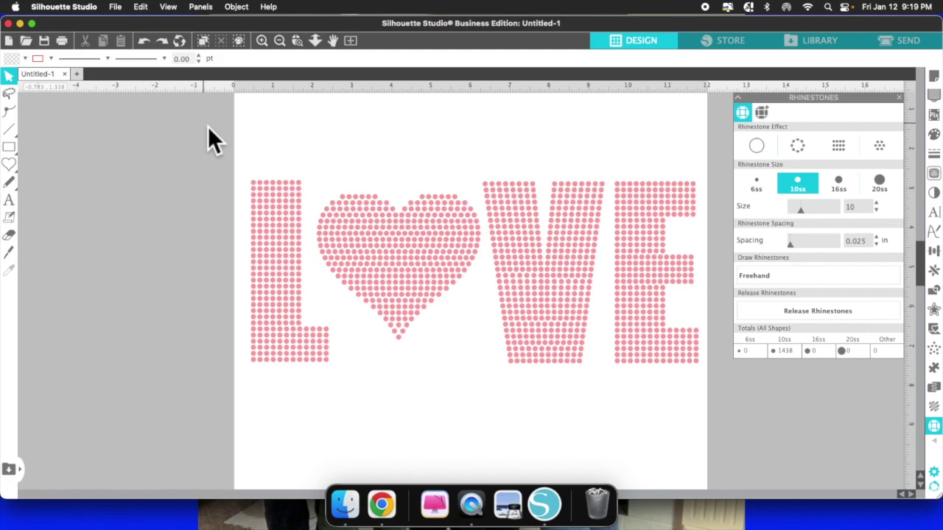
Step: Select all the released rhinestones of the LOVE design, group them into one object, and deselect it
{"action": "left_click_drag", "start_coordinate": [250, 177], "coordinate": [709, 385]}
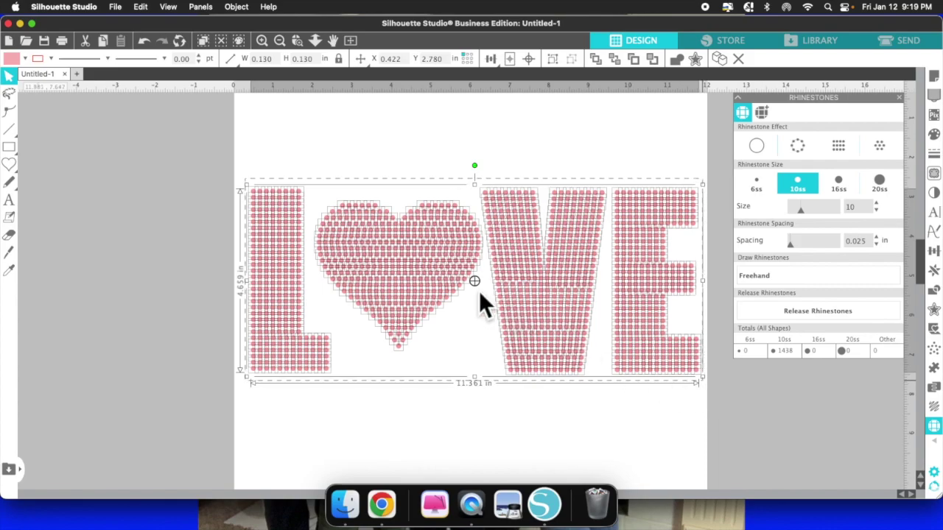
{"action": "right_click", "coordinate": [453, 259]}
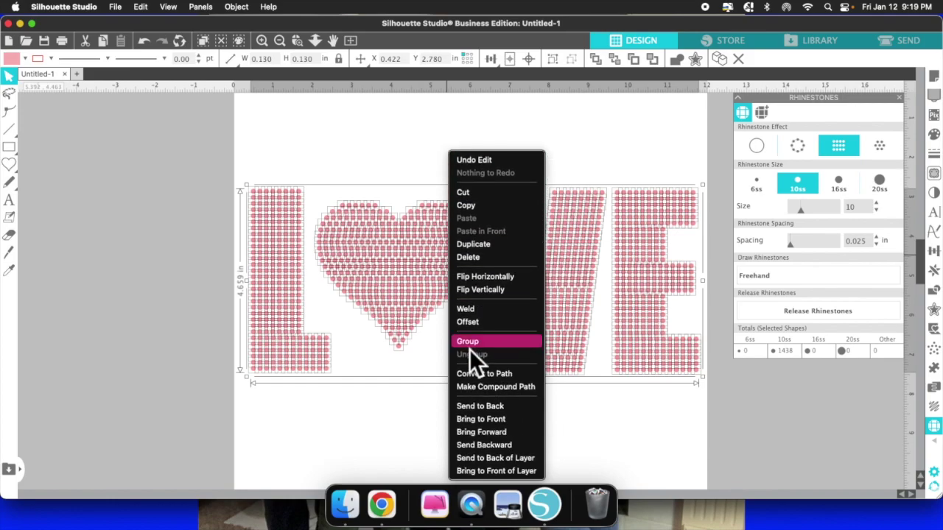
{"action": "left_click", "coordinate": [469, 398]}
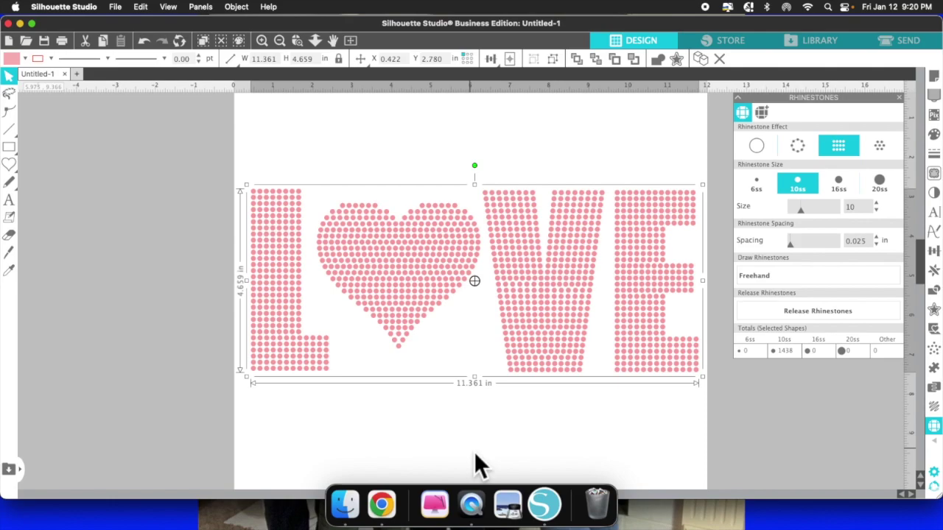
{"action": "left_click", "coordinate": [482, 424]}
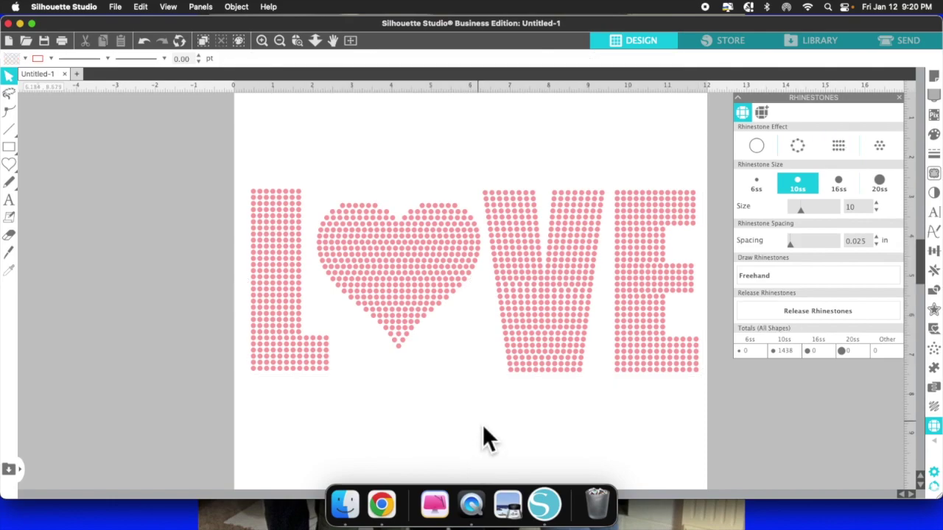
Step: Make a compound path from the grouped LOVE rhinestone design and deselect it
{"action": "left_click", "coordinate": [445, 280]}
{"action": "left_click", "coordinate": [457, 284]}
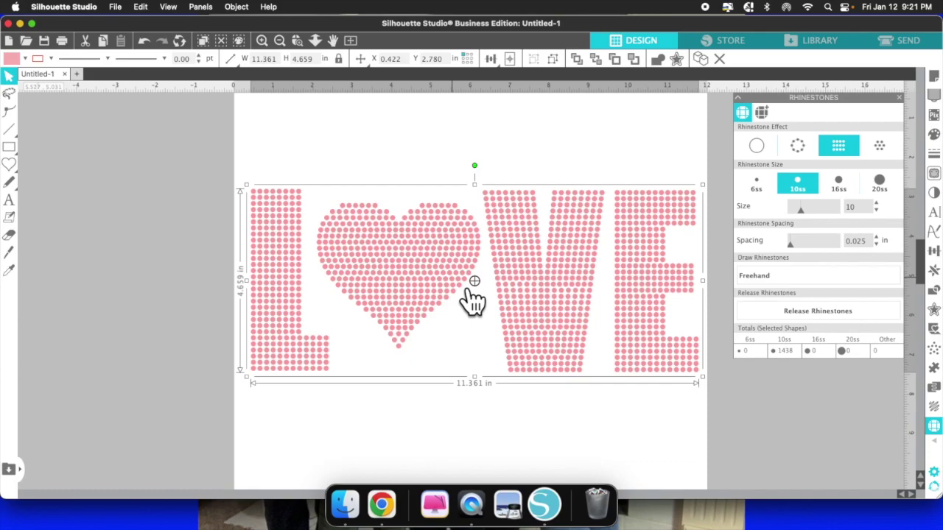
{"action": "right_click", "coordinate": [466, 274]}
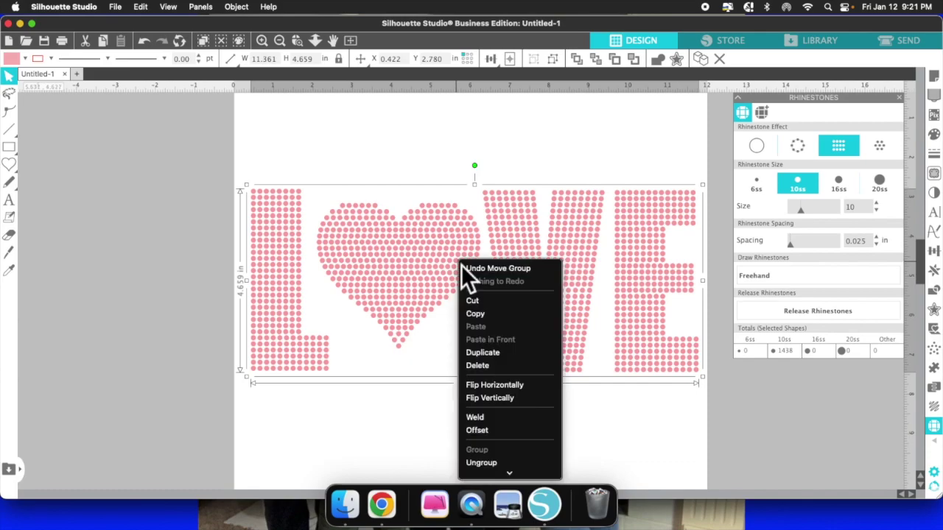
{"action": "scroll", "coordinate": [497, 333], "scroll_direction": "down", "scroll_amount": 3}
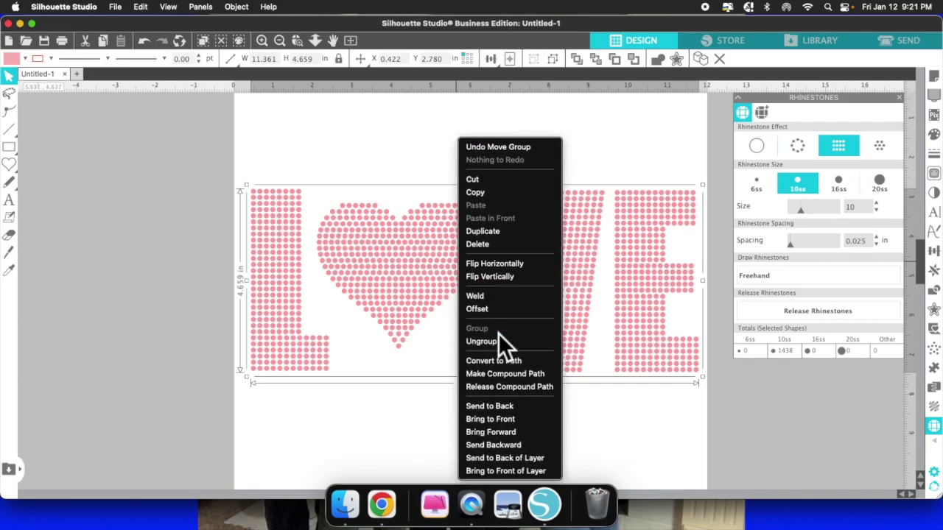
{"action": "left_click", "coordinate": [517, 377]}
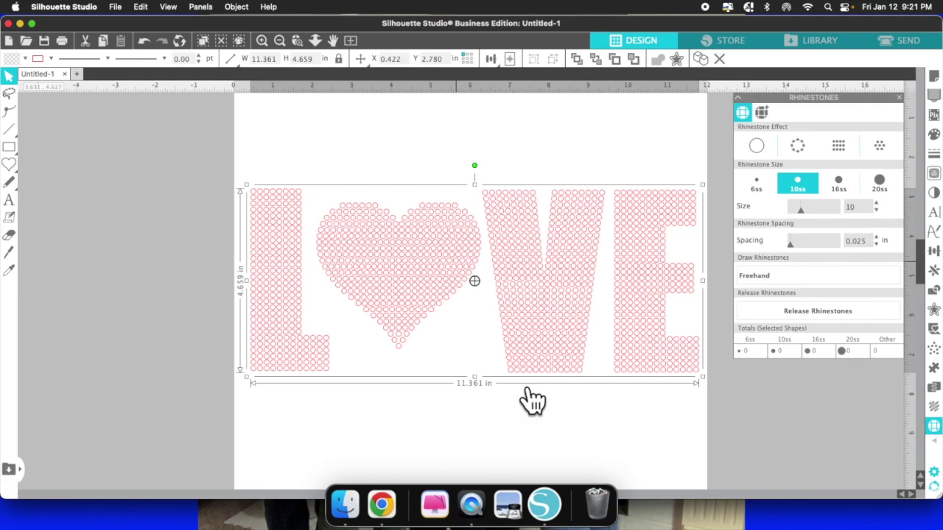
{"action": "left_click", "coordinate": [518, 403]}
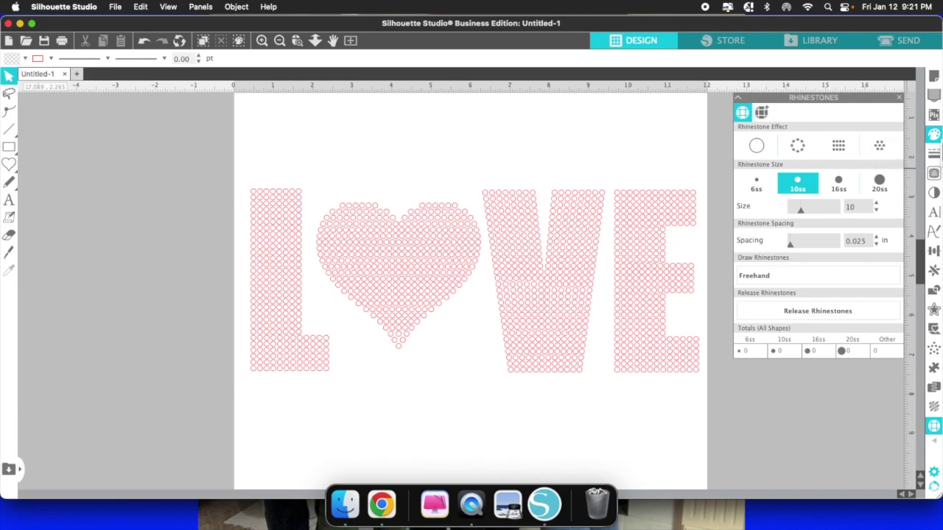
Step: Fill the LOVE compound path with the recently used pink F7A6AA
{"action": "left_click", "coordinate": [934, 135]}
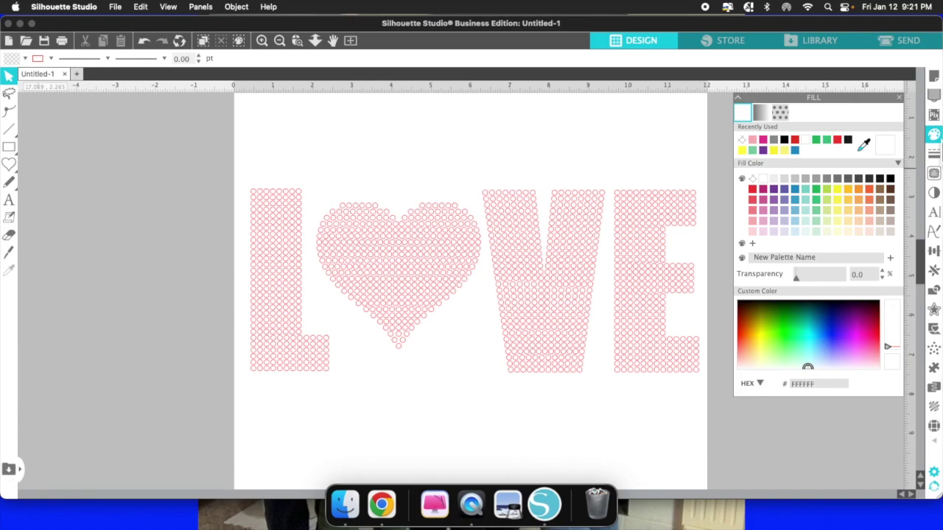
{"action": "left_click", "coordinate": [756, 143]}
{"action": "left_click", "coordinate": [485, 257]}
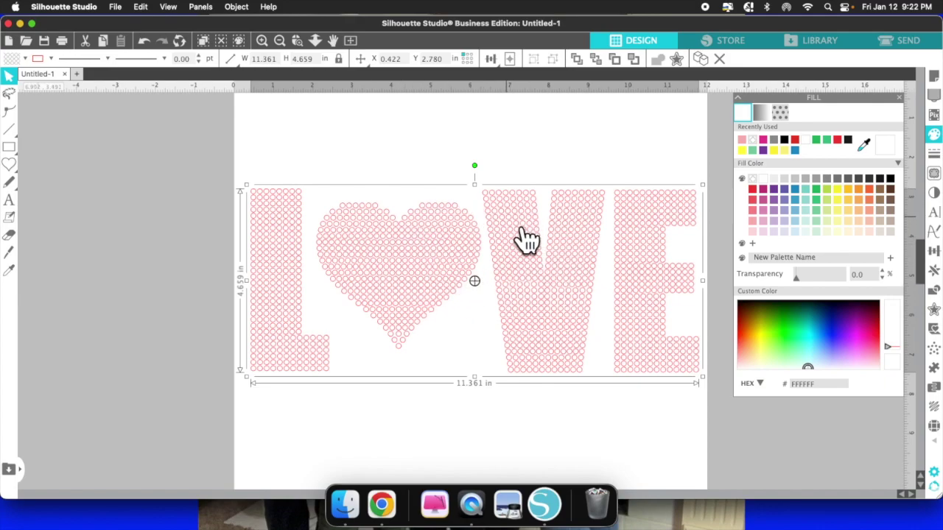
{"action": "left_click", "coordinate": [745, 143]}
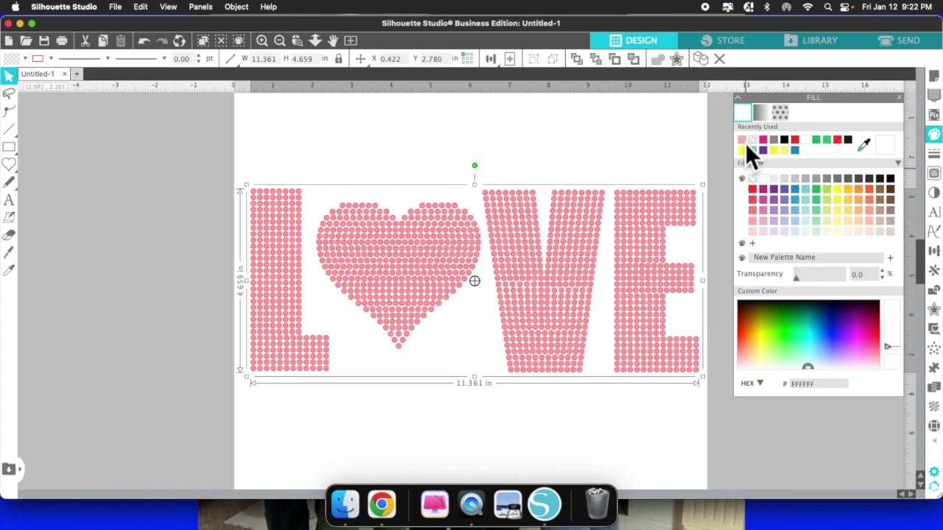
{"action": "left_click", "coordinate": [745, 143]}
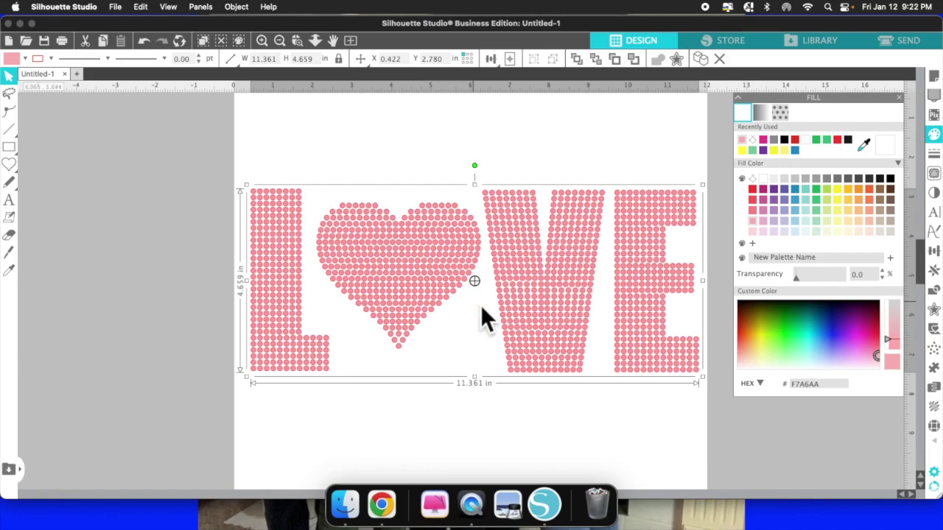
Step: Set the outline color of the LOVE compound path to transparent
{"action": "left_click", "coordinate": [20, 70]}
{"action": "left_click", "coordinate": [52, 60]}
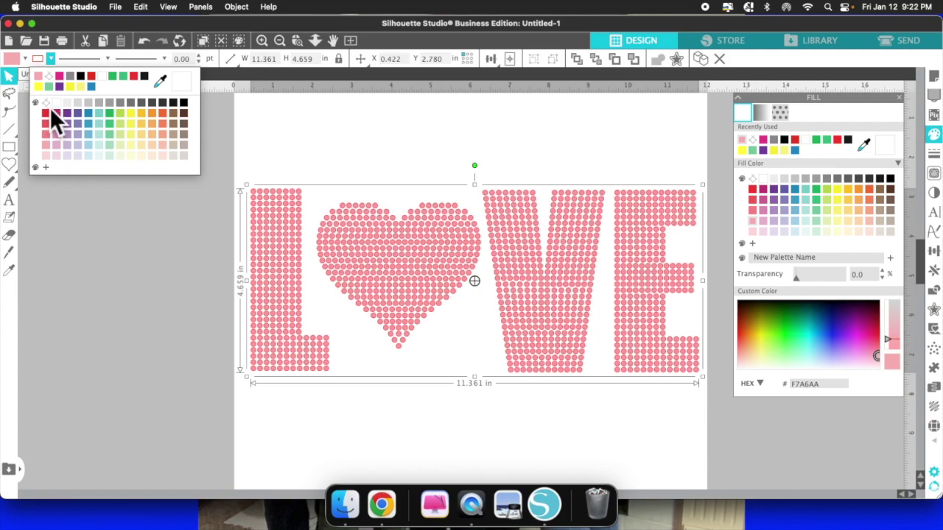
{"action": "left_click", "coordinate": [50, 107]}
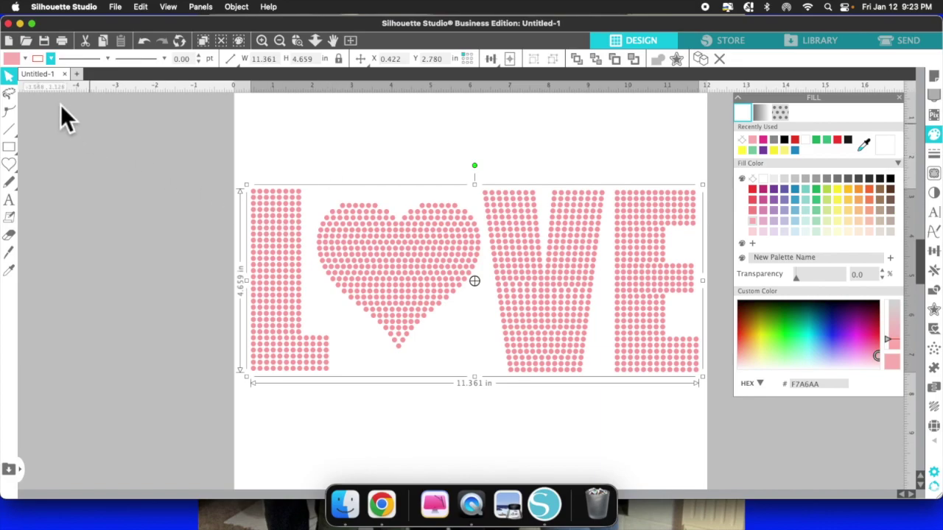
Step: Try a pink outline and a transparent fill on the LOVE design, and restore the transparent outline and pink fill
{"action": "left_click", "coordinate": [52, 61]}
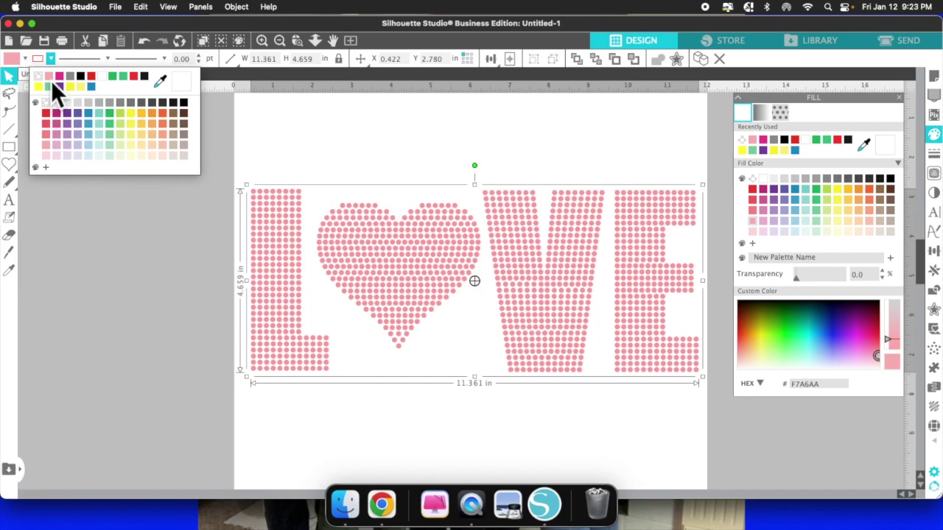
{"action": "left_click", "coordinate": [51, 83]}
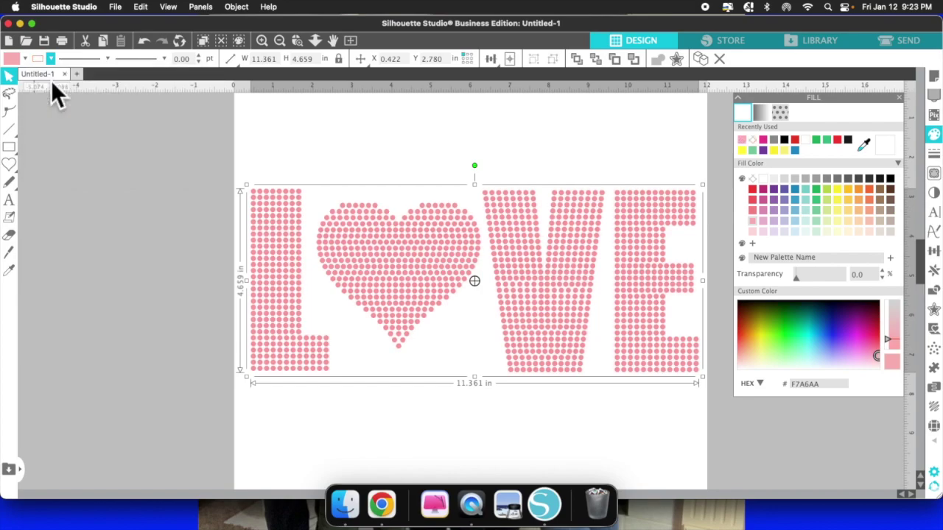
{"action": "left_click", "coordinate": [51, 59]}
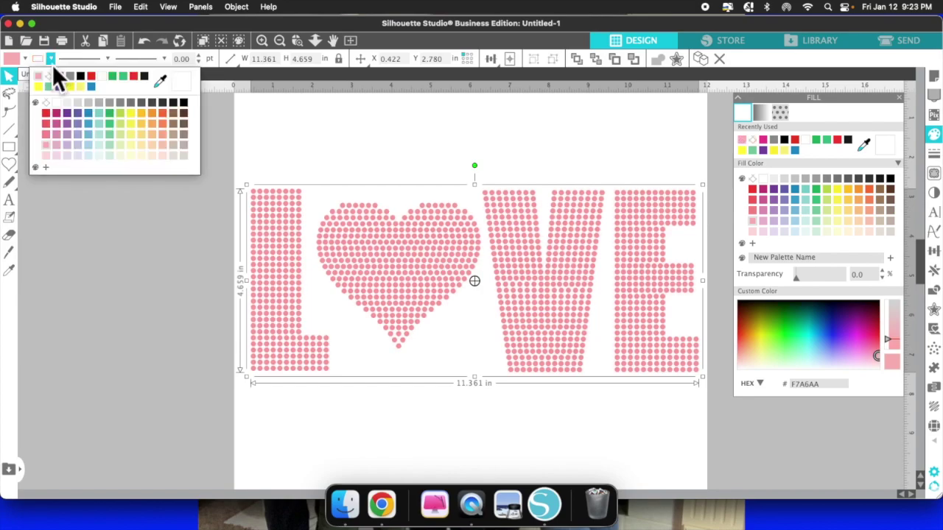
{"action": "left_click", "coordinate": [51, 108]}
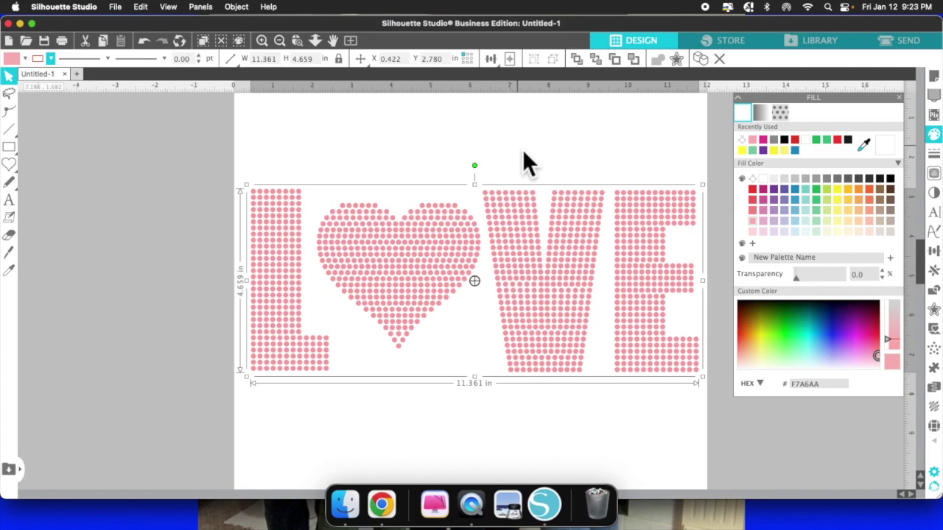
{"action": "left_click", "coordinate": [757, 181]}
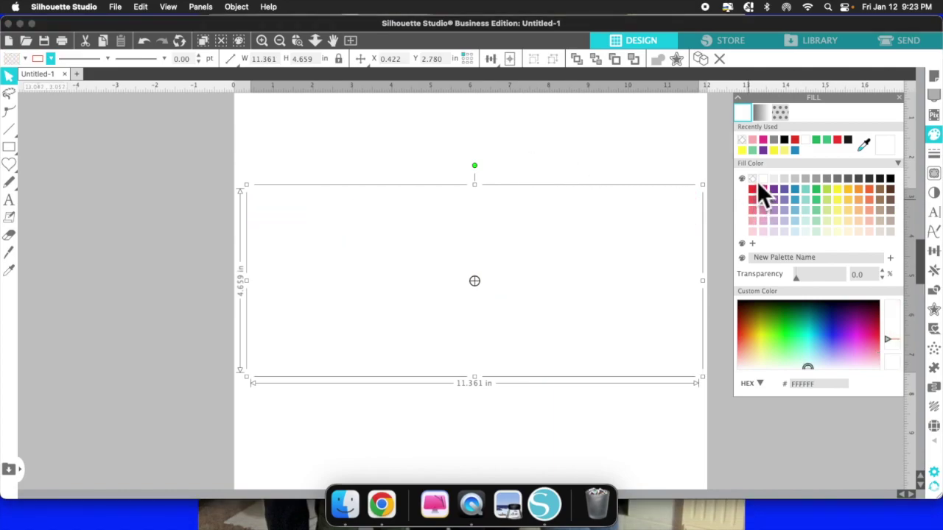
{"action": "left_click", "coordinate": [145, 41]}
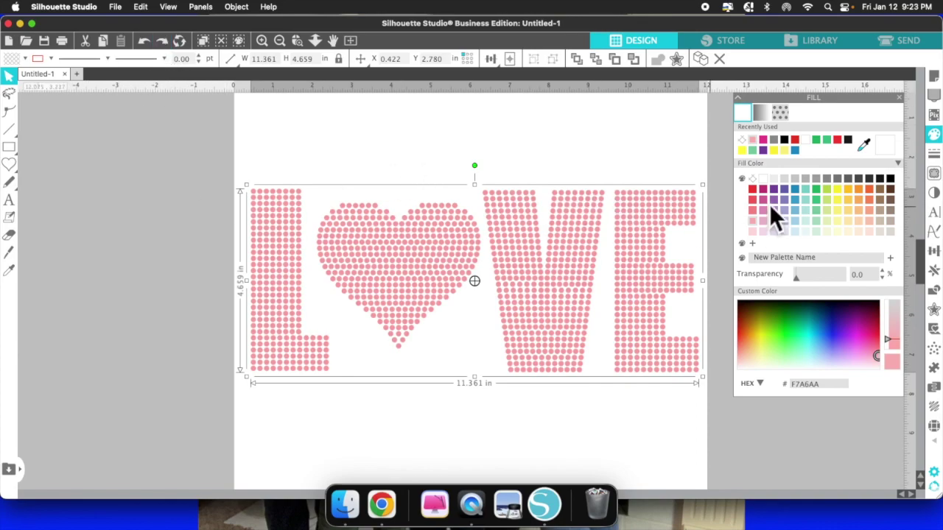
{"action": "left_click", "coordinate": [28, 61]}
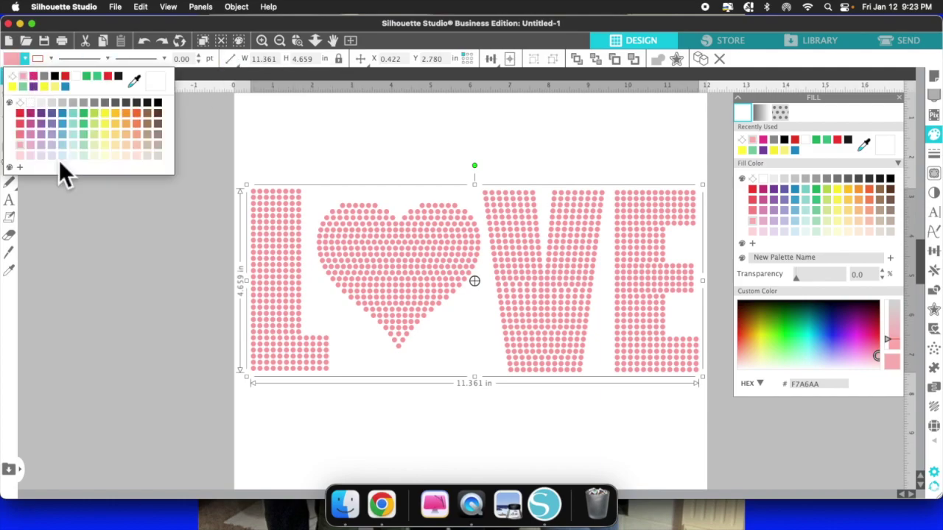
{"action": "left_click", "coordinate": [60, 192]}
{"action": "left_click", "coordinate": [55, 60]}
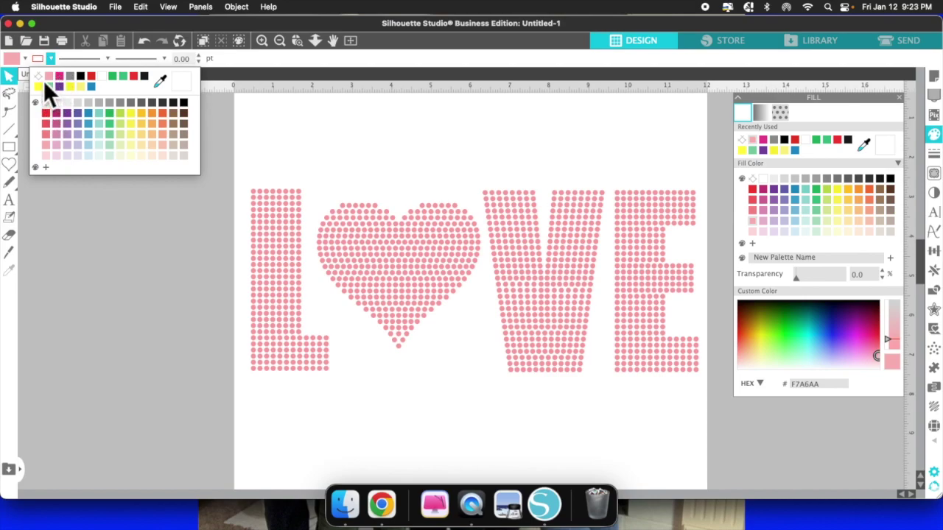
{"action": "left_click", "coordinate": [44, 80]}
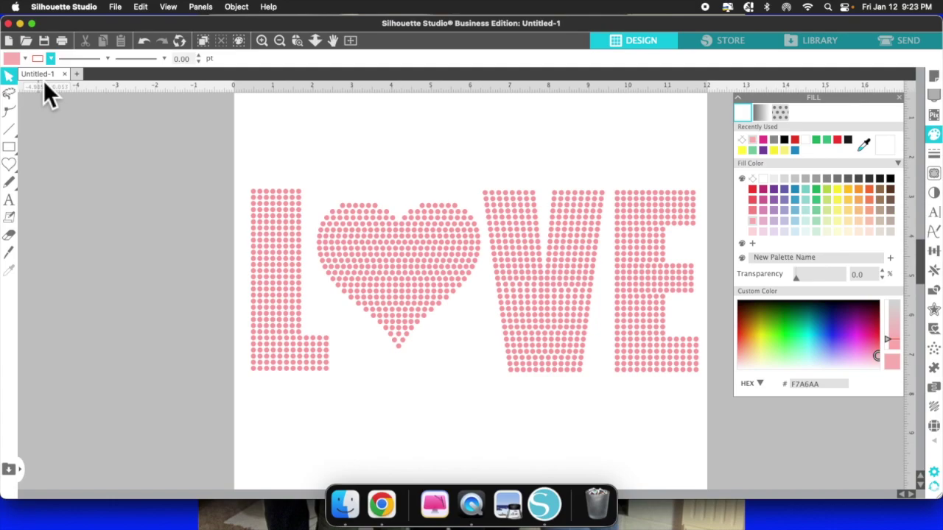
{"action": "left_click", "coordinate": [50, 61]}
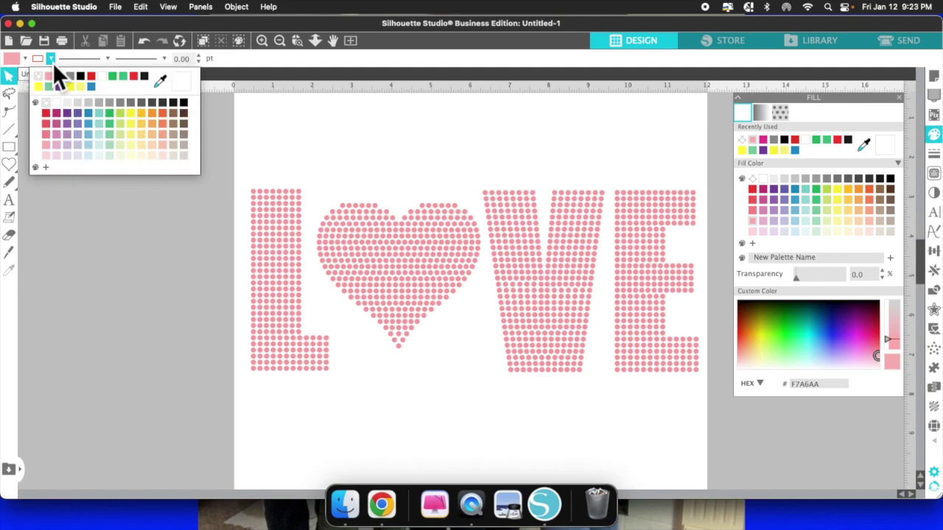
{"action": "left_click", "coordinate": [75, 213]}
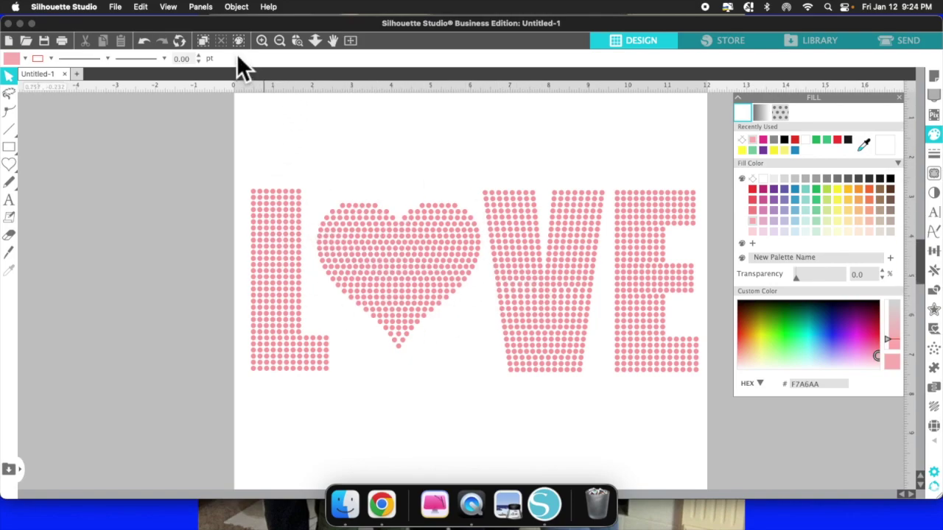
Step: Close the fill settings and examine the rhinestone rows of the LOVE design up close and as a whole
{"action": "left_click", "coordinate": [264, 42]}
{"action": "left_click", "coordinate": [264, 42]}
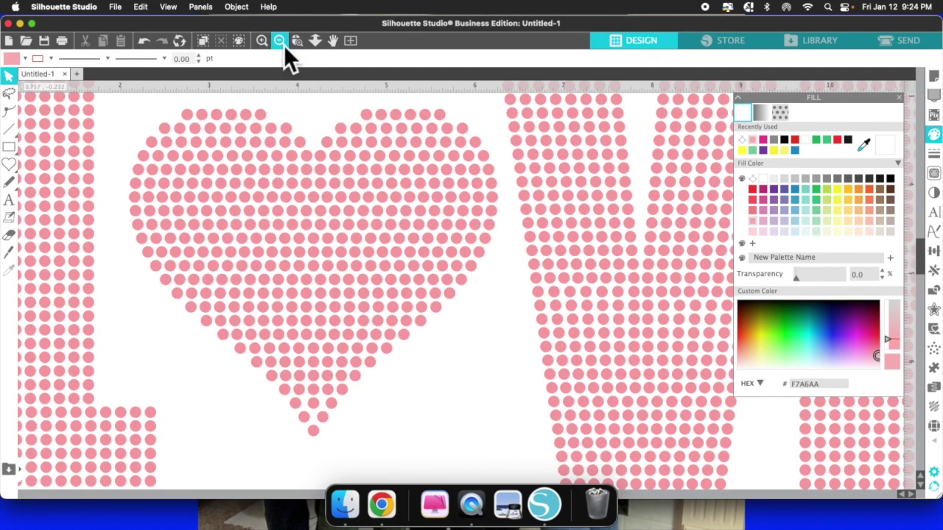
{"action": "left_click", "coordinate": [284, 45]}
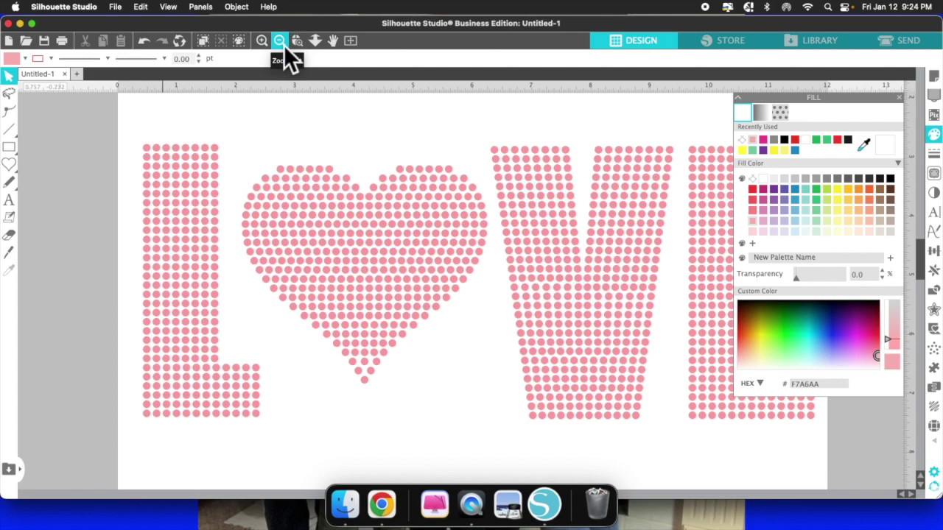
{"action": "left_click", "coordinate": [900, 98]}
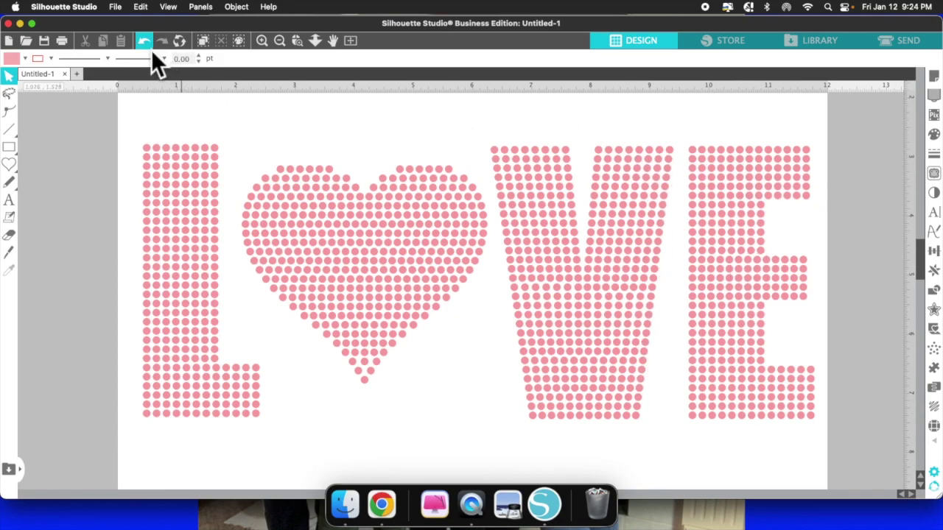
{"action": "left_click", "coordinate": [267, 46]}
{"action": "left_click", "coordinate": [283, 43]}
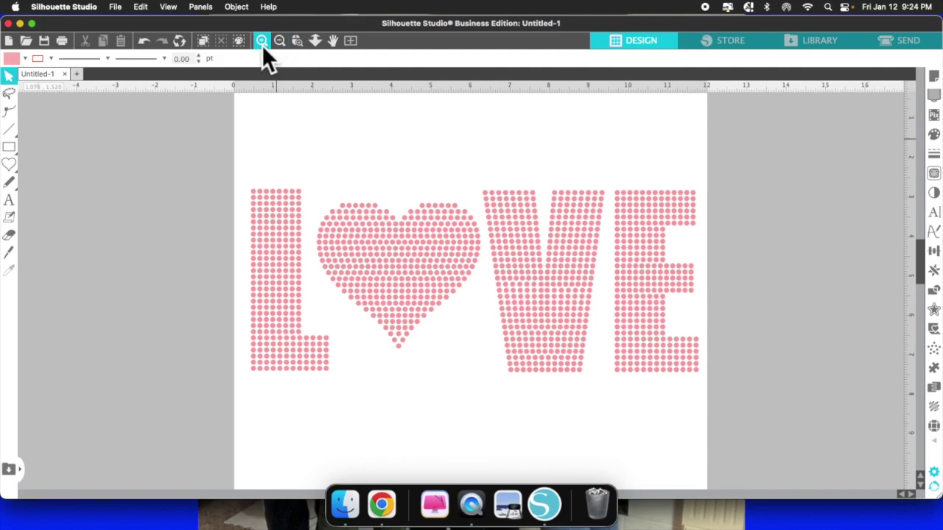
{"action": "left_click", "coordinate": [263, 43]}
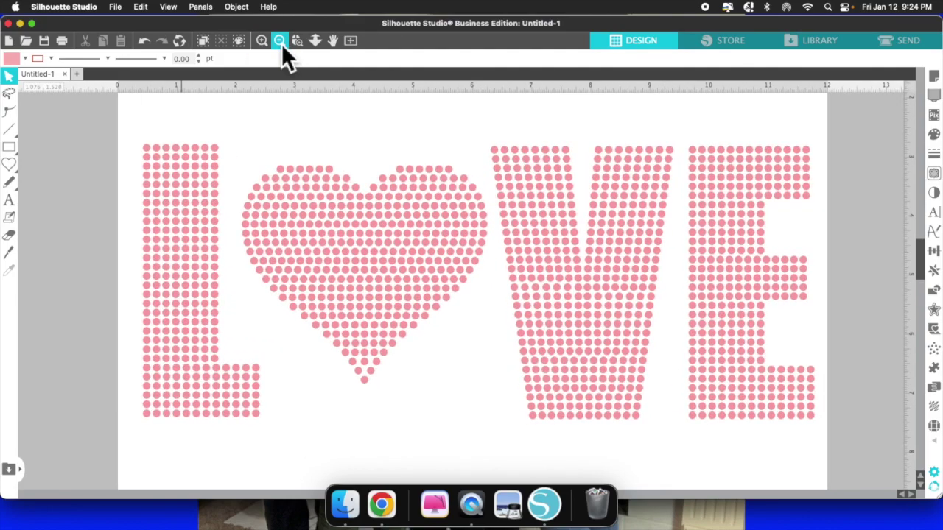
{"action": "left_click", "coordinate": [280, 43]}
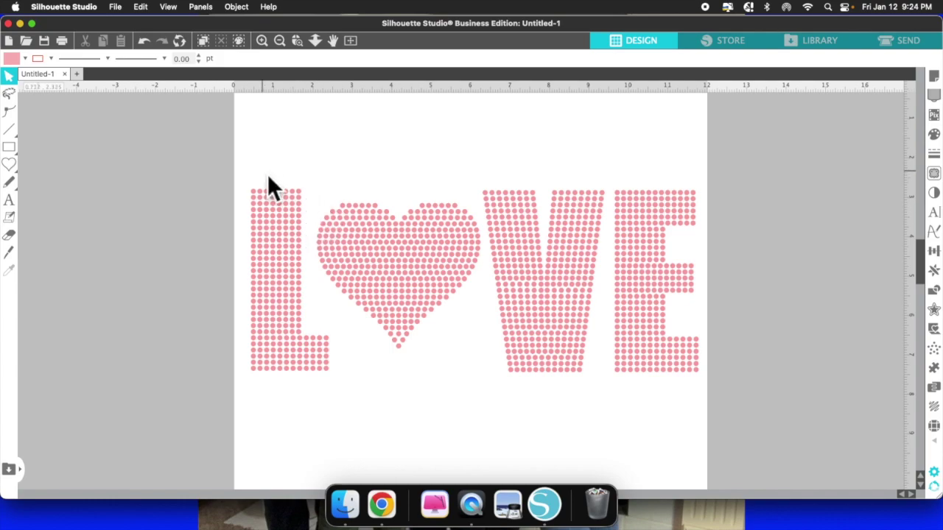
Step: Select the whole LOVE design and check whether its compound path can be released
{"action": "left_click", "coordinate": [252, 214]}
{"action": "left_click_drag", "start_coordinate": [259, 359], "coordinate": [711, 377]}
{"action": "right_click", "coordinate": [420, 331]}
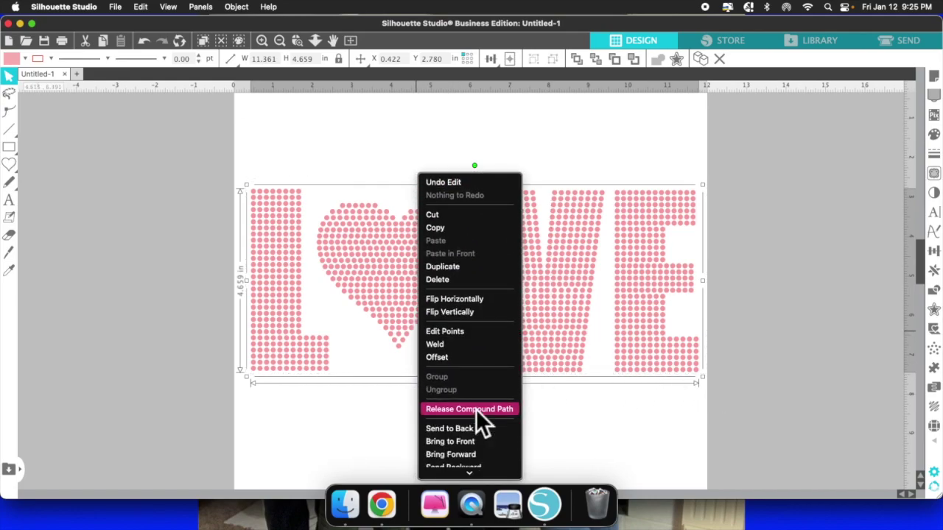
{"action": "left_click", "coordinate": [556, 428]}
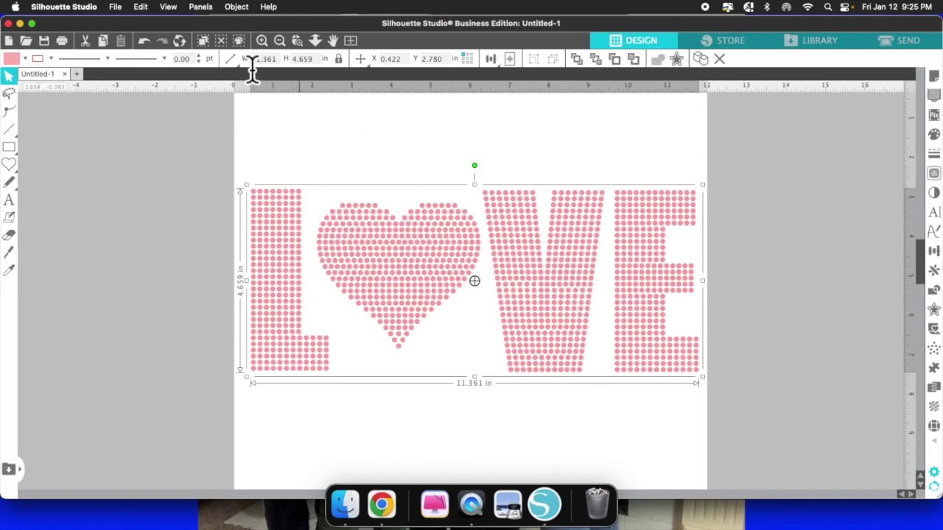
Step: Start saving the design to the hard drive under the name "Love (Valentine's Day)"
{"action": "left_click", "coordinate": [120, 12]}
{"action": "mouse_move", "coordinate": [140, 12]}
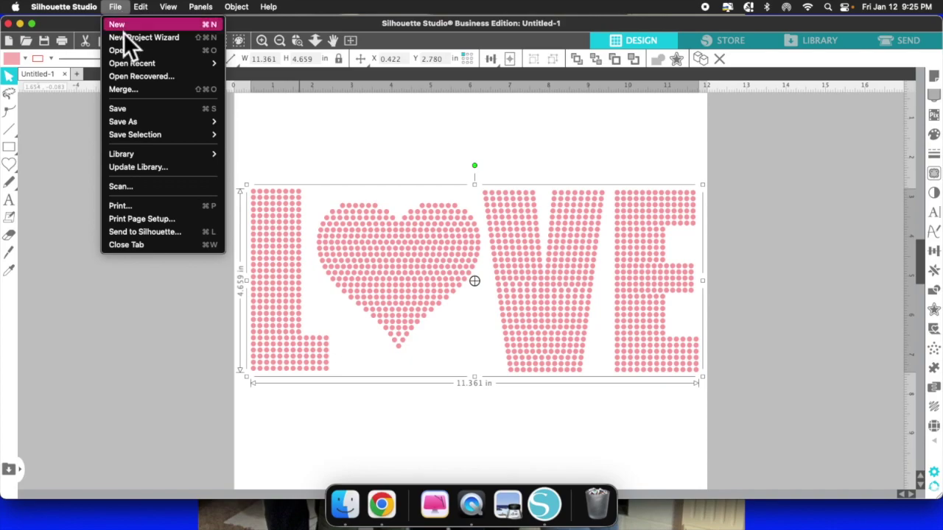
{"action": "mouse_move", "coordinate": [136, 126]}
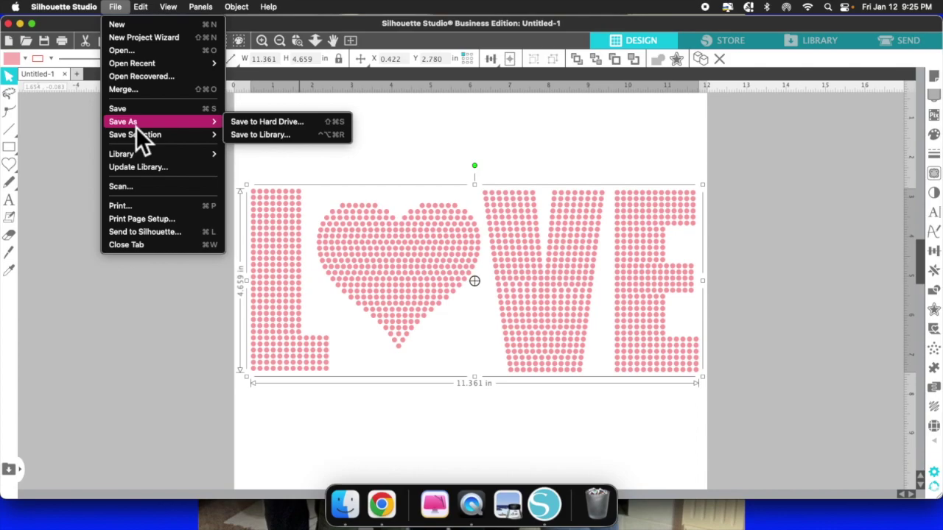
{"action": "left_click", "coordinate": [274, 125]}
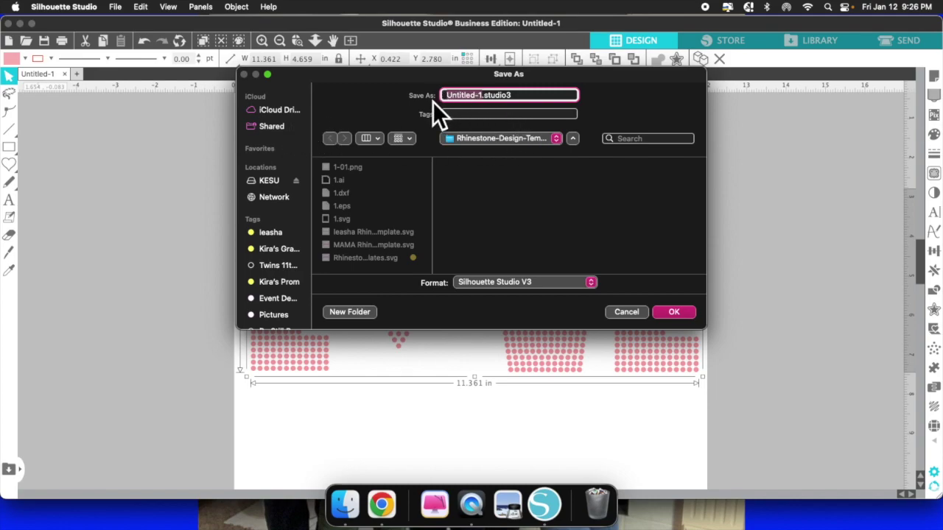
{"action": "left_click_drag", "start_coordinate": [528, 105], "coordinate": [450, 106]}
{"action": "type", "text": "Love (Valentine's Day)"}
Step: Tag the file "Rhinestone", choose SVG as its format, and save it in the rhinestone design templates folder
{"action": "left_click", "coordinate": [465, 114]}
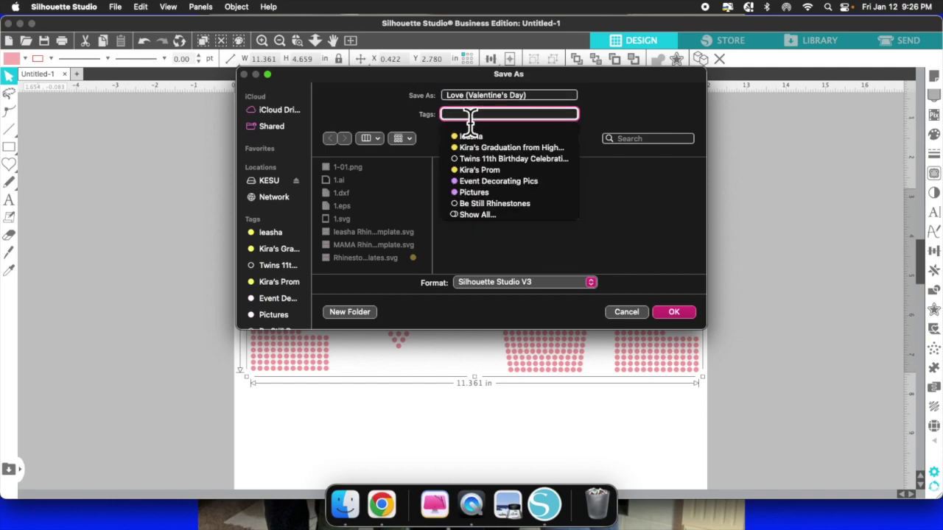
{"action": "type", "text": "Rh"}
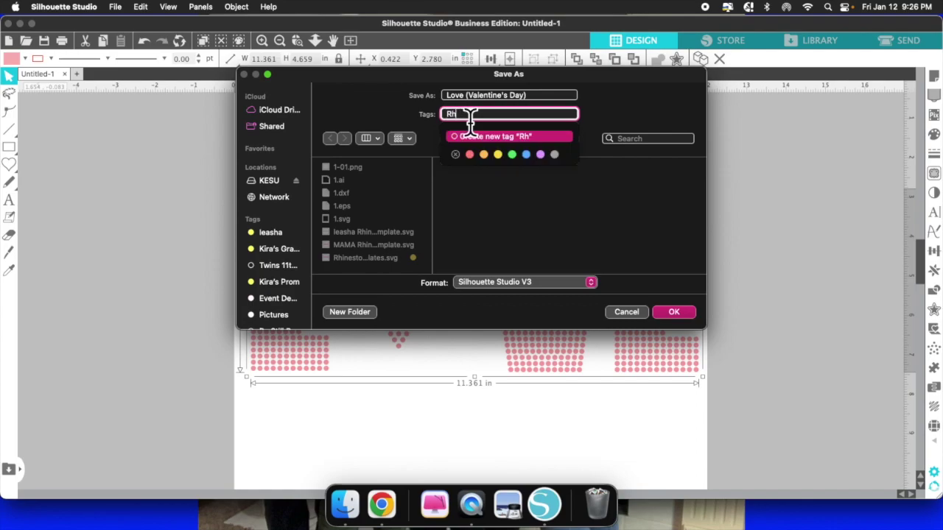
{"action": "type", "text": "inestone"}
{"action": "key", "text": "Escape"}
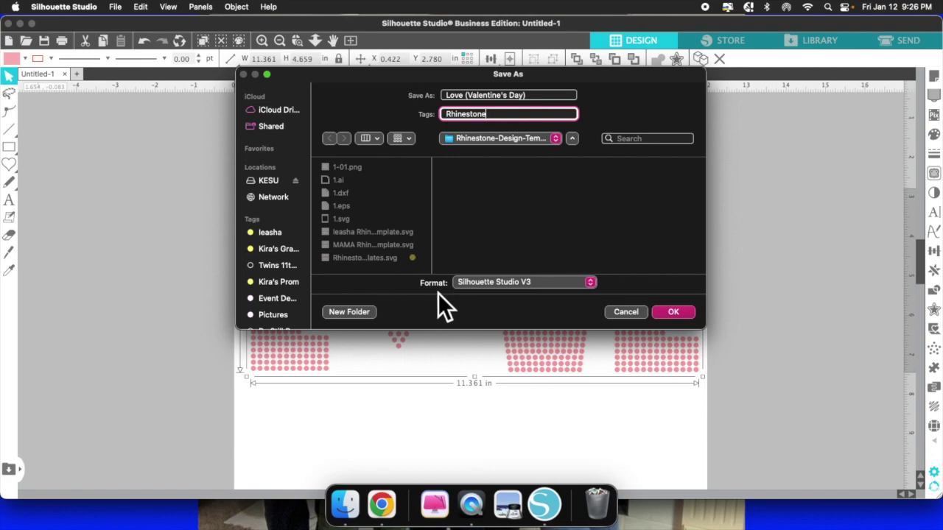
{"action": "left_click", "coordinate": [533, 287]}
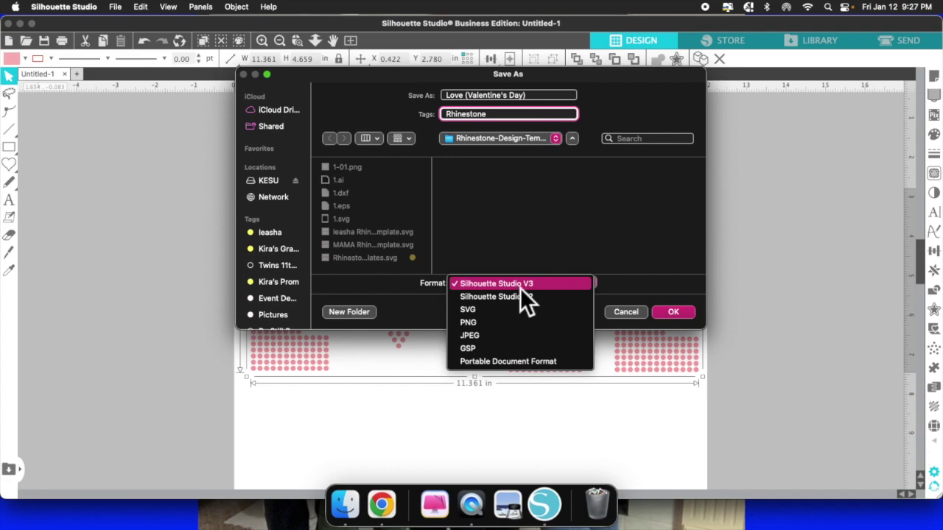
{"action": "left_click", "coordinate": [481, 312]}
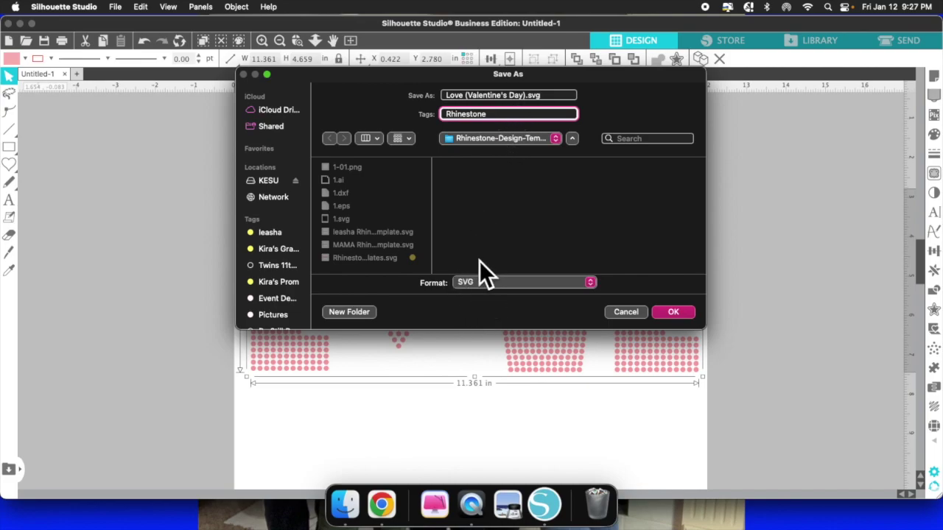
{"action": "left_click", "coordinate": [681, 317]}
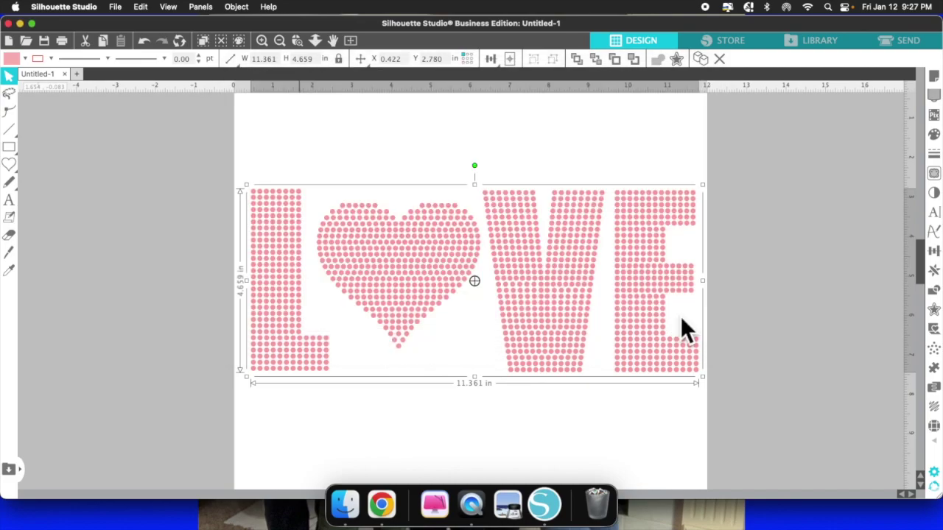